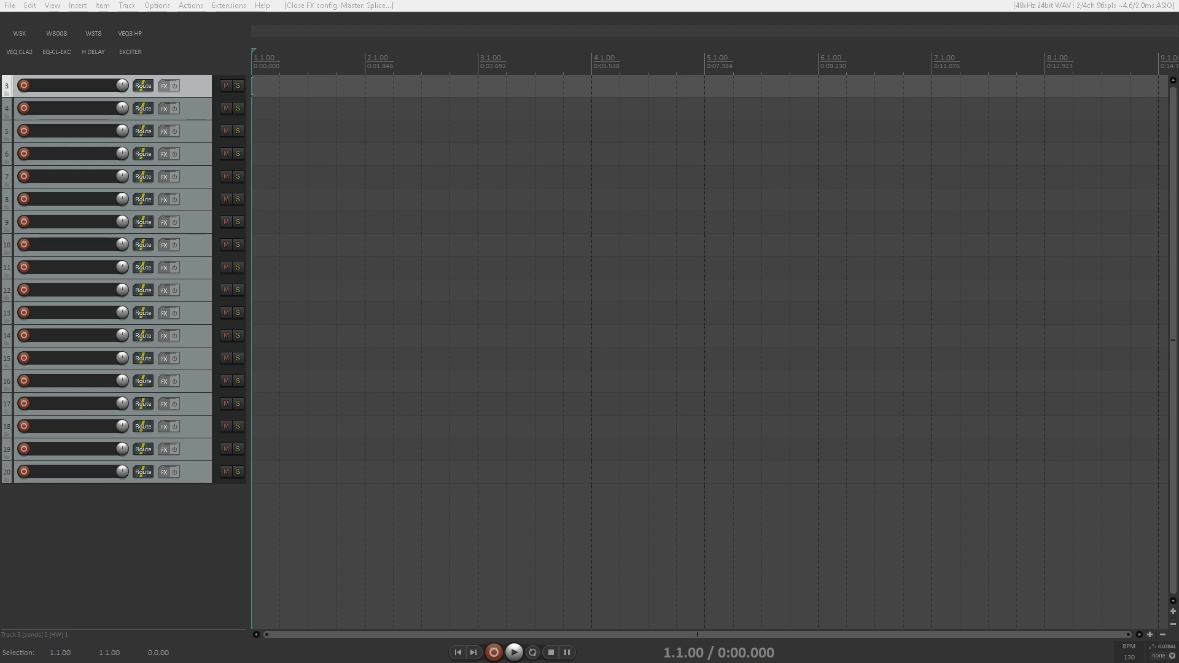
- Look over the White Tie Imperial theme page in Firefox
key(alt+Tab)
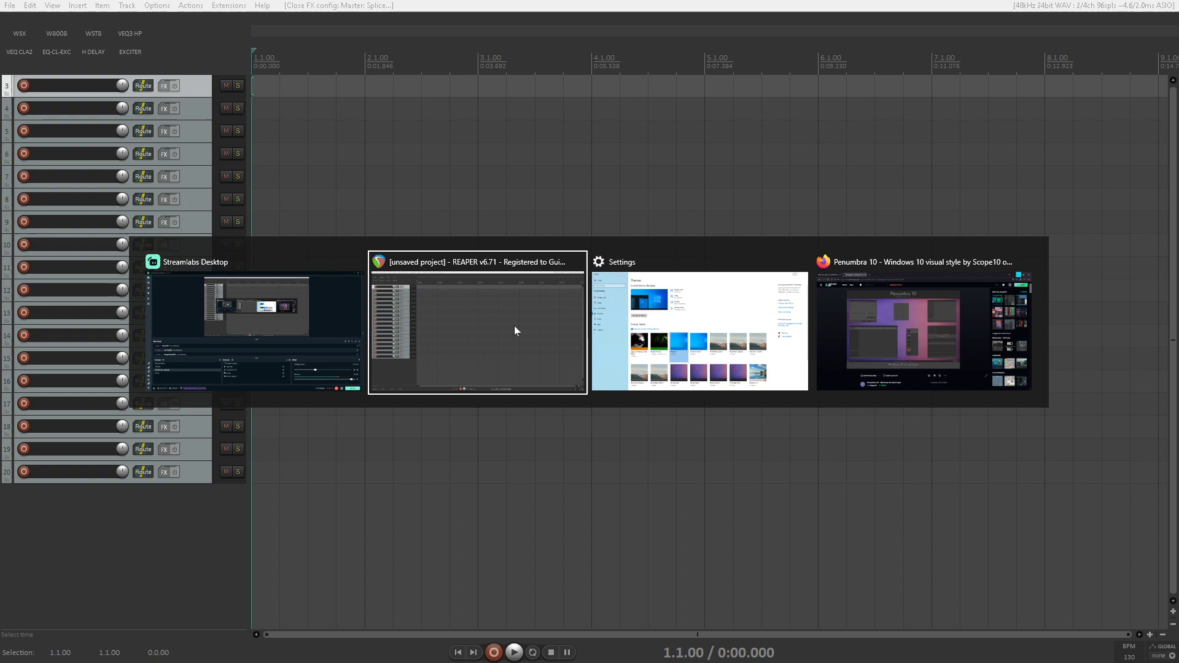
key(alt+Tab)
key(alt+Tab)
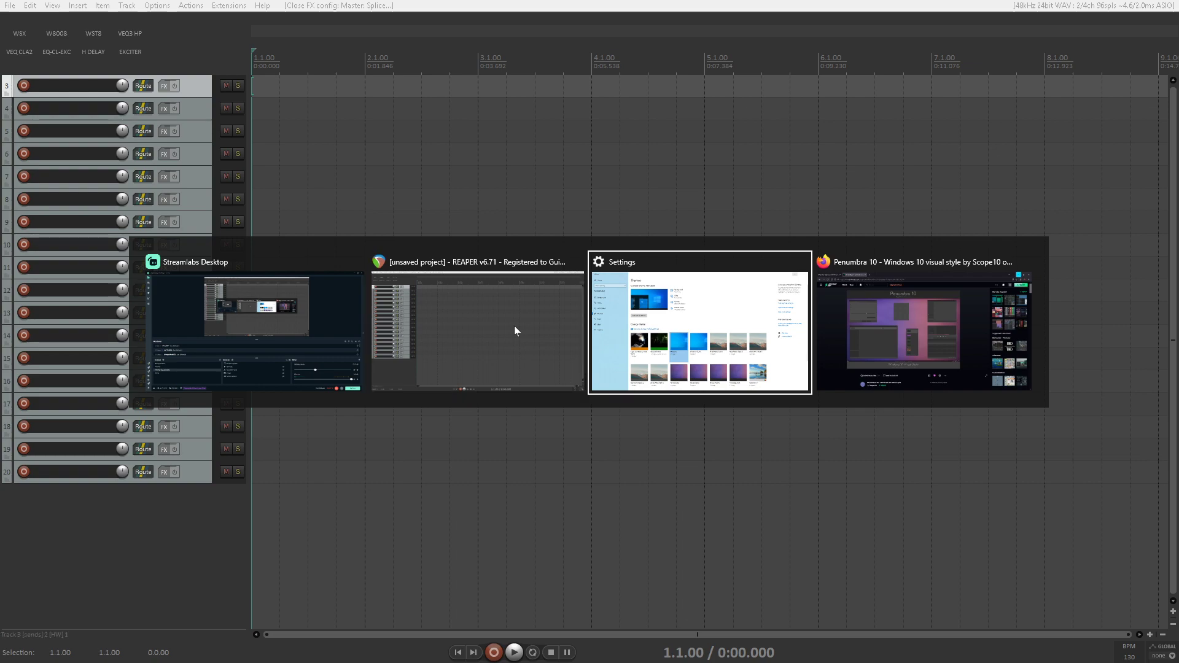
key(ctrl+Tab)
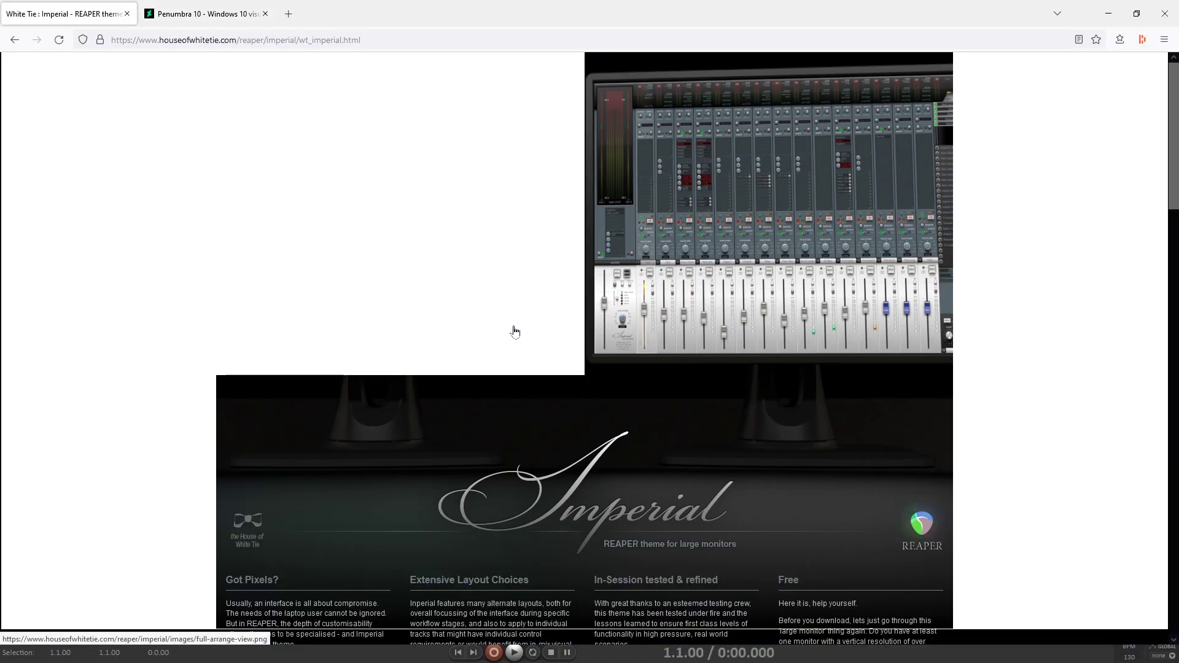
scroll(836, 289, down, 4)
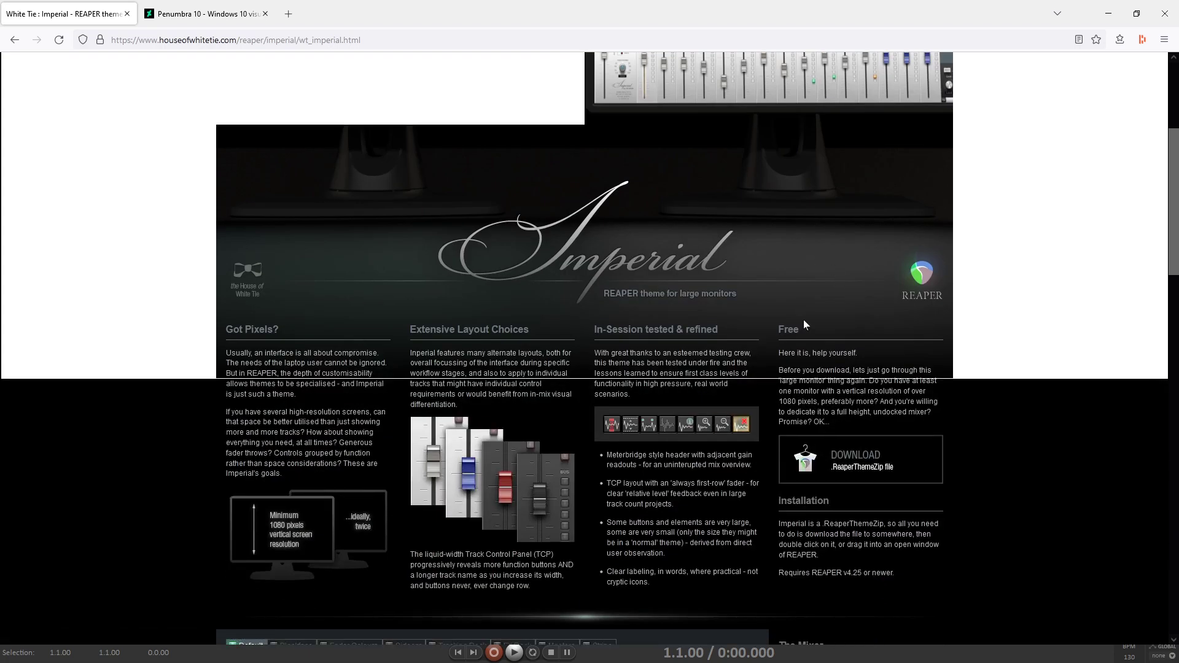
scroll(819, 309, up, 4)
click(821, 312)
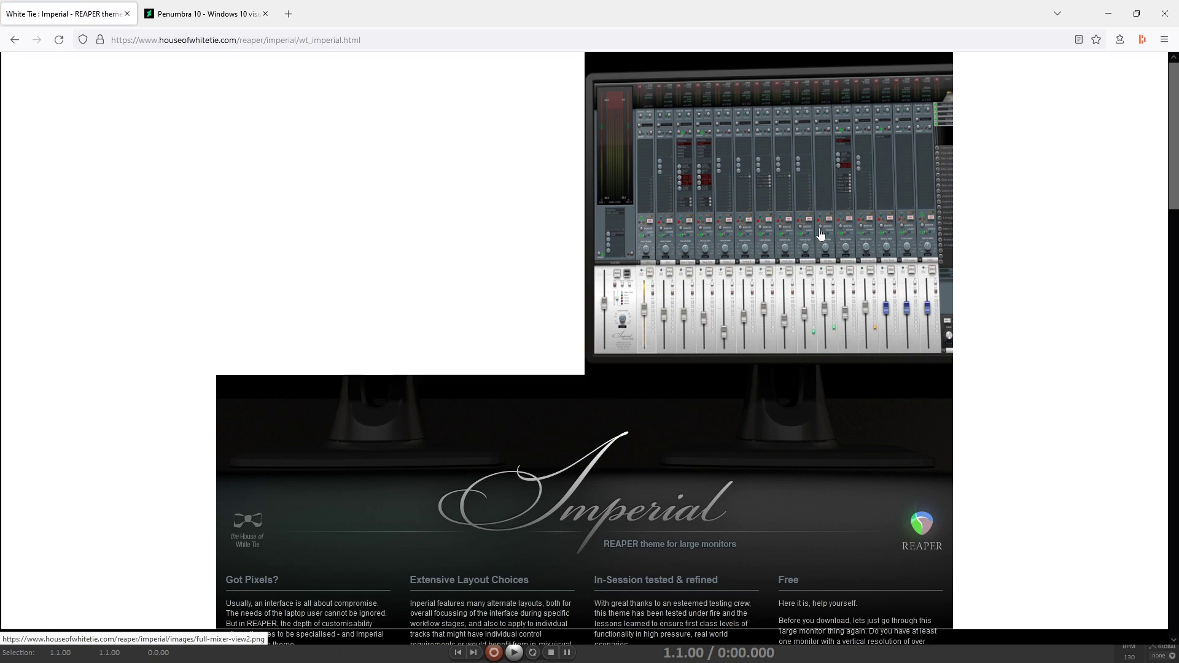
scroll(823, 234, down, 12)
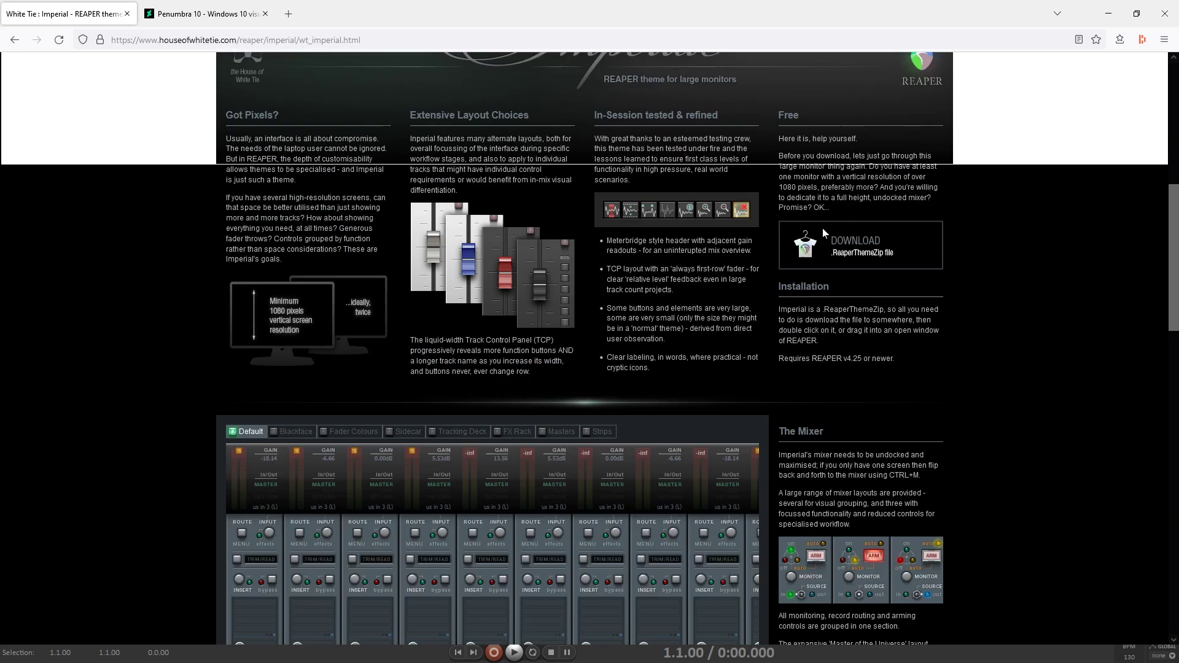
scroll(779, 286, down, 6)
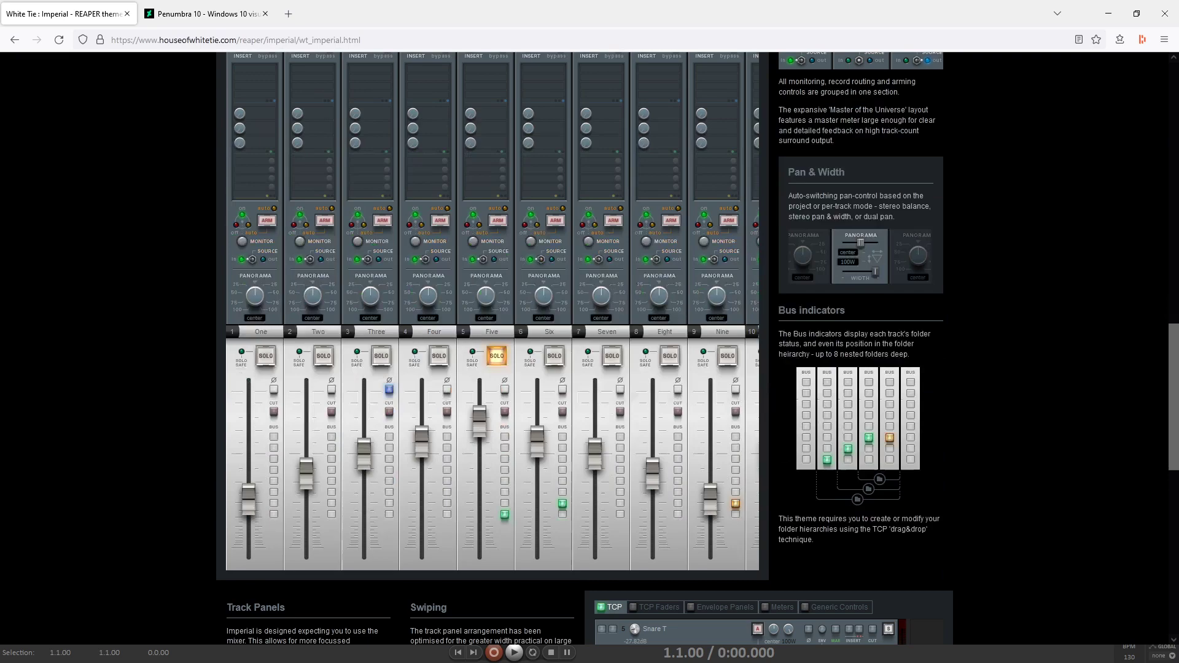
scroll(782, 290, down, 9)
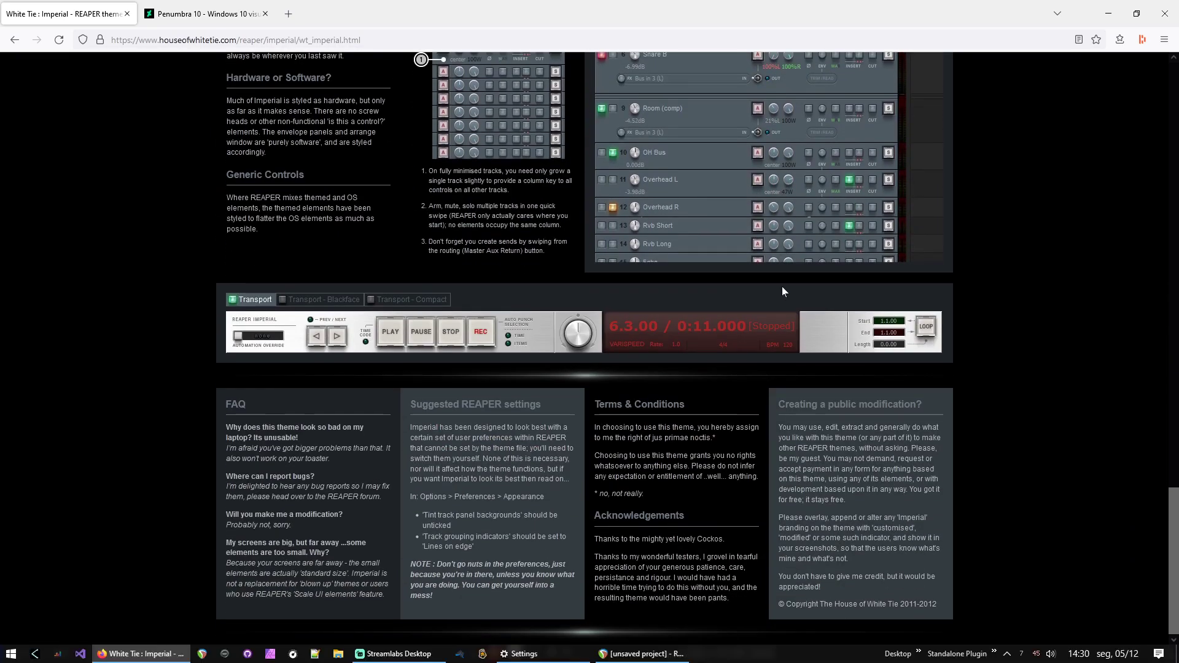
scroll(720, 334, up, 3)
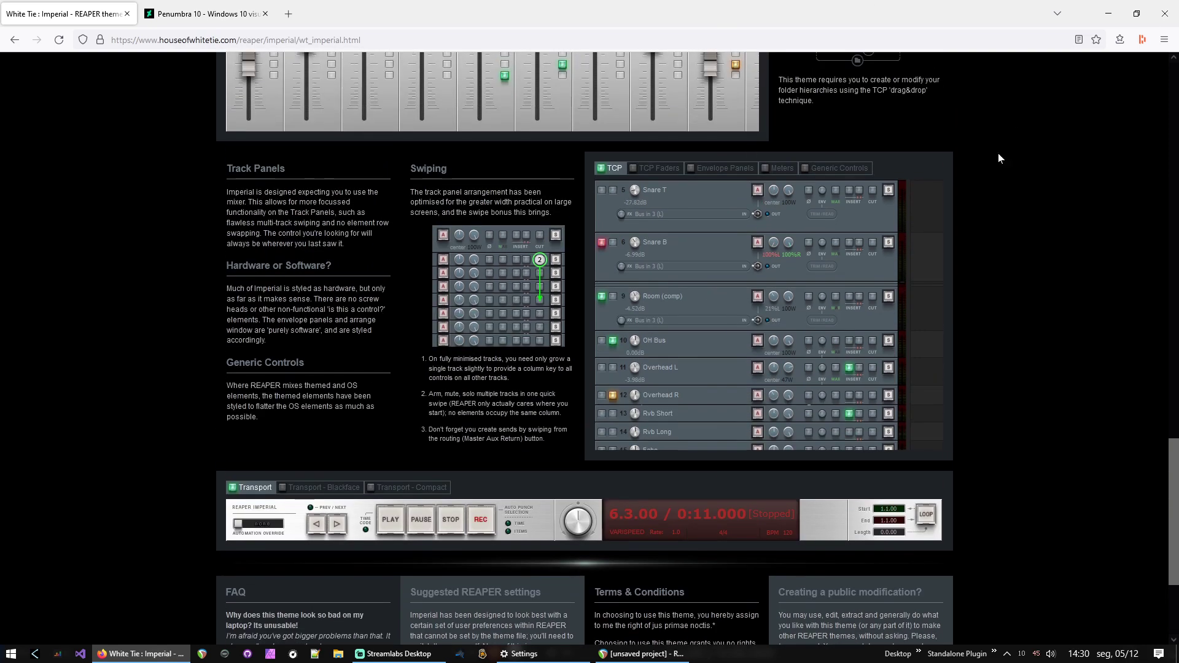
scroll(711, 257, up, 5)
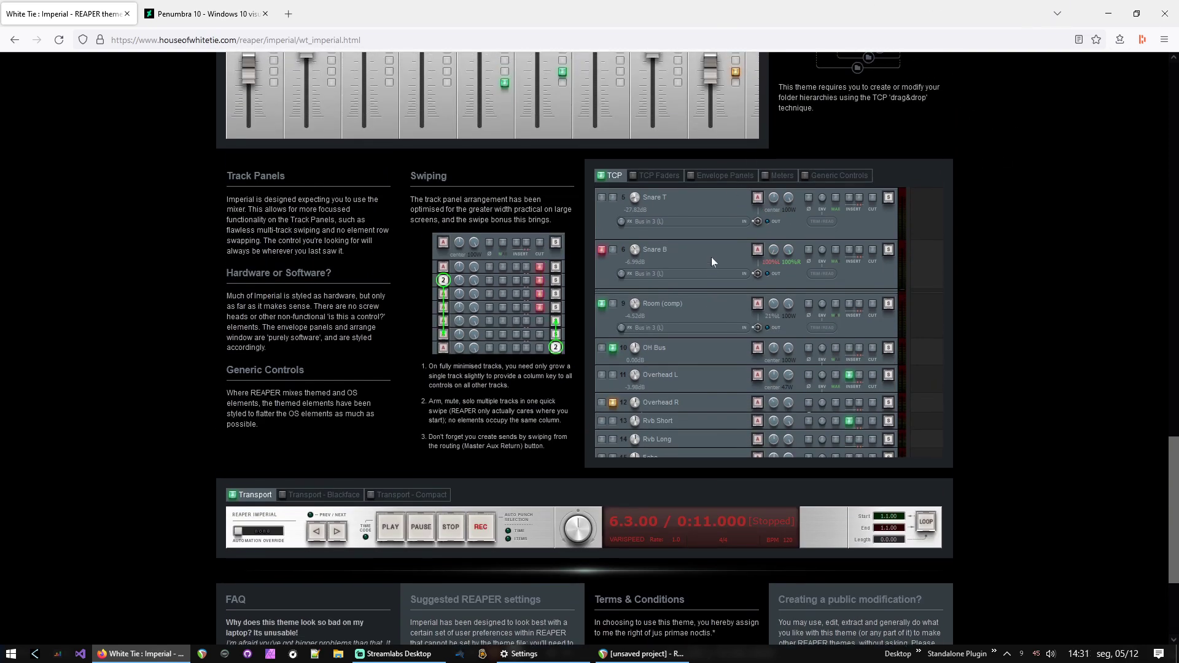
scroll(824, 303, up, 3)
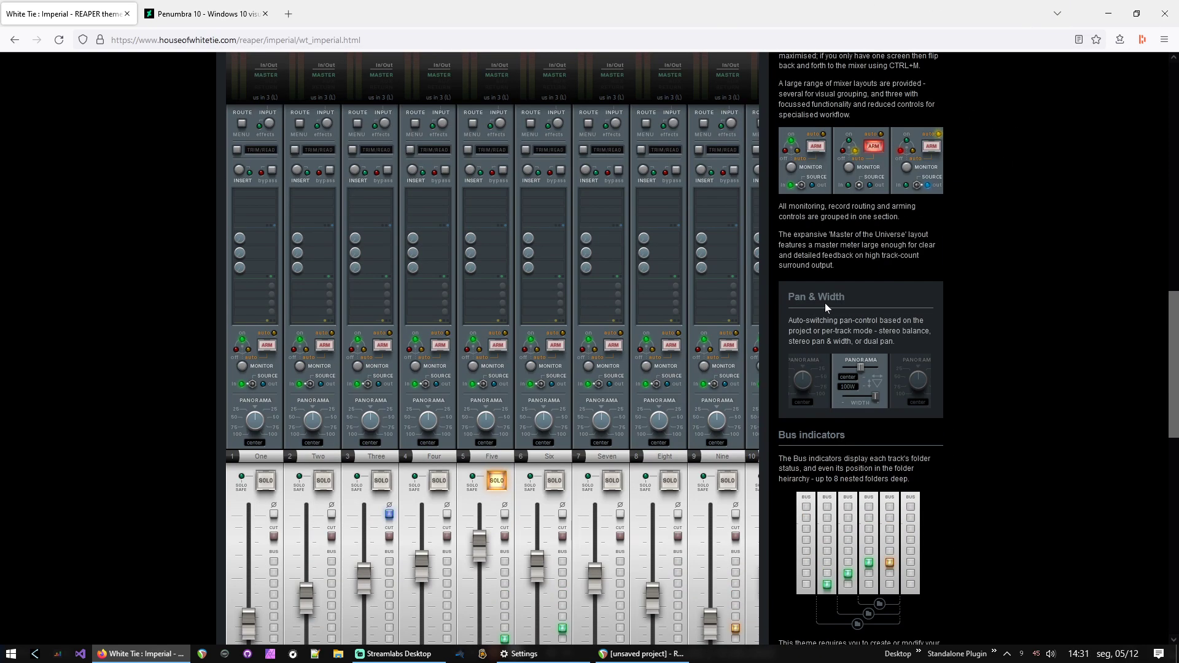
scroll(830, 322, up, 3)
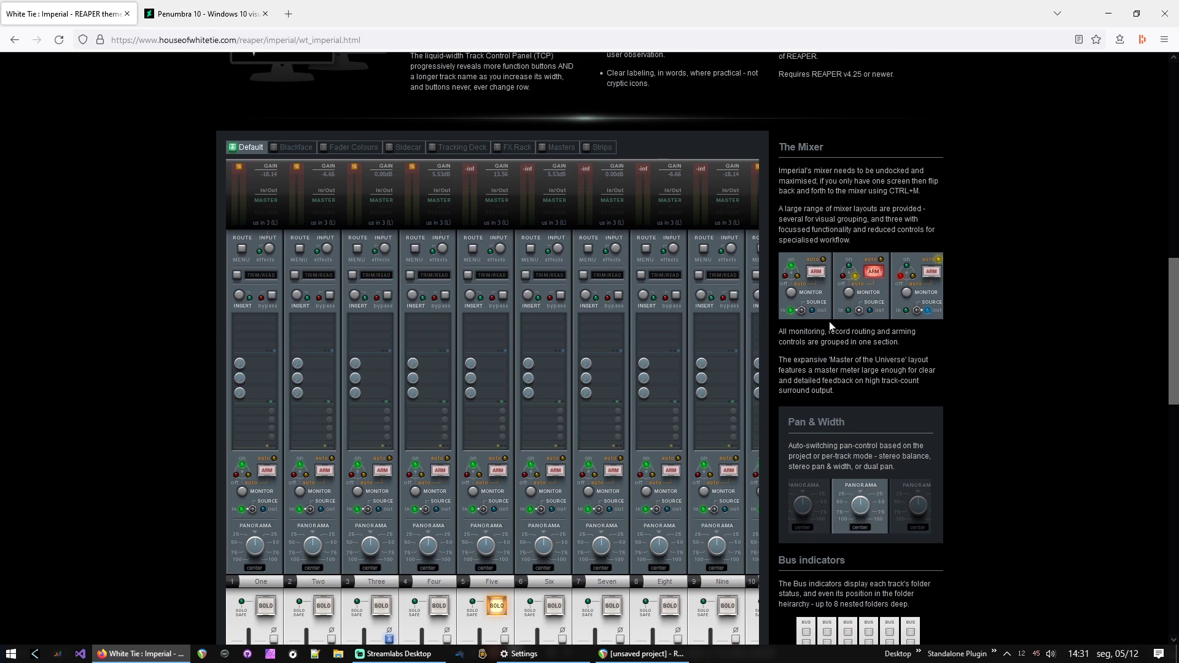
scroll(829, 326, up, 3)
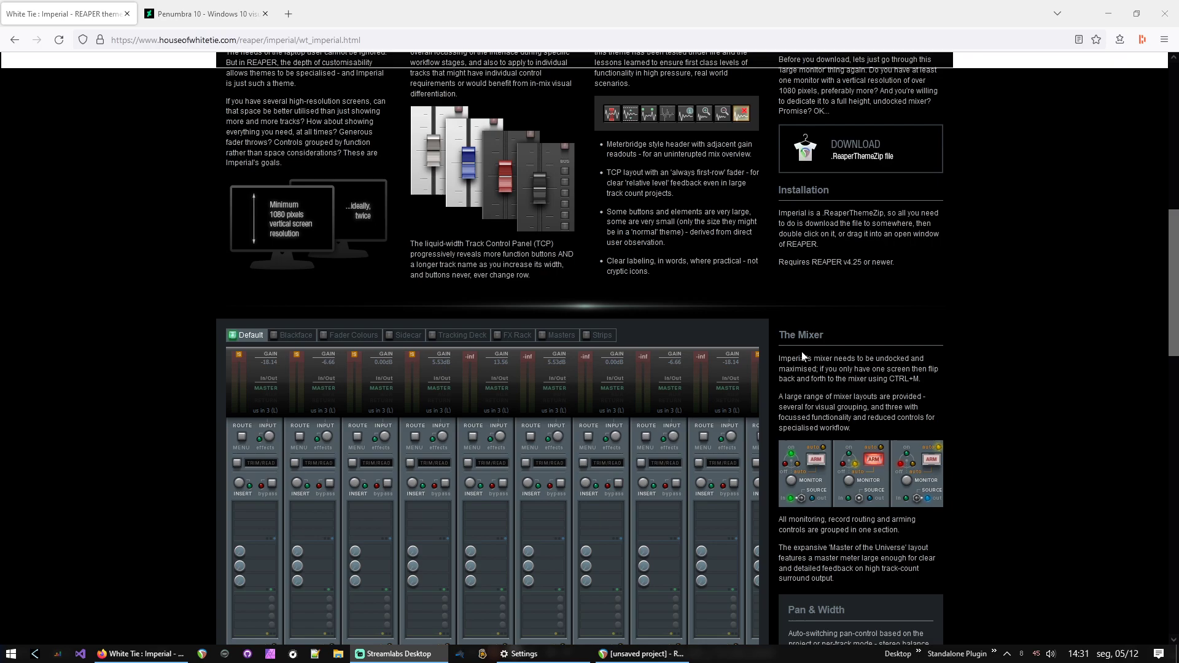
- Back in REAPER, apply the WT_Imperial theme from Options > Themes
key(alt+Tab)
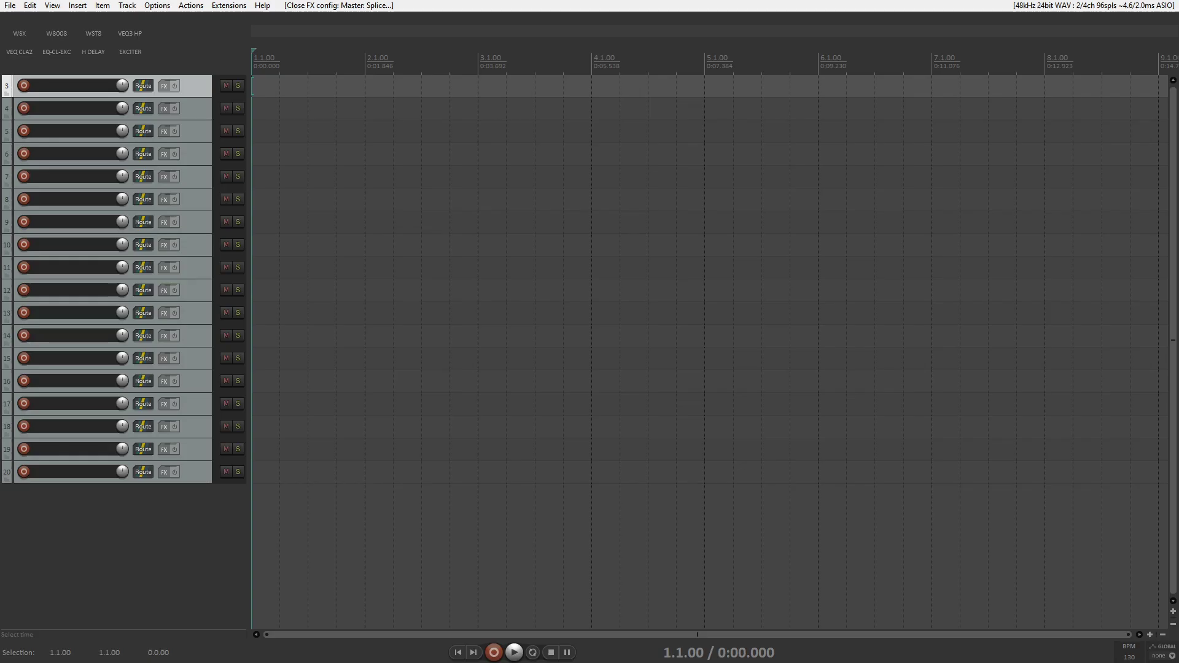
click(157, 6)
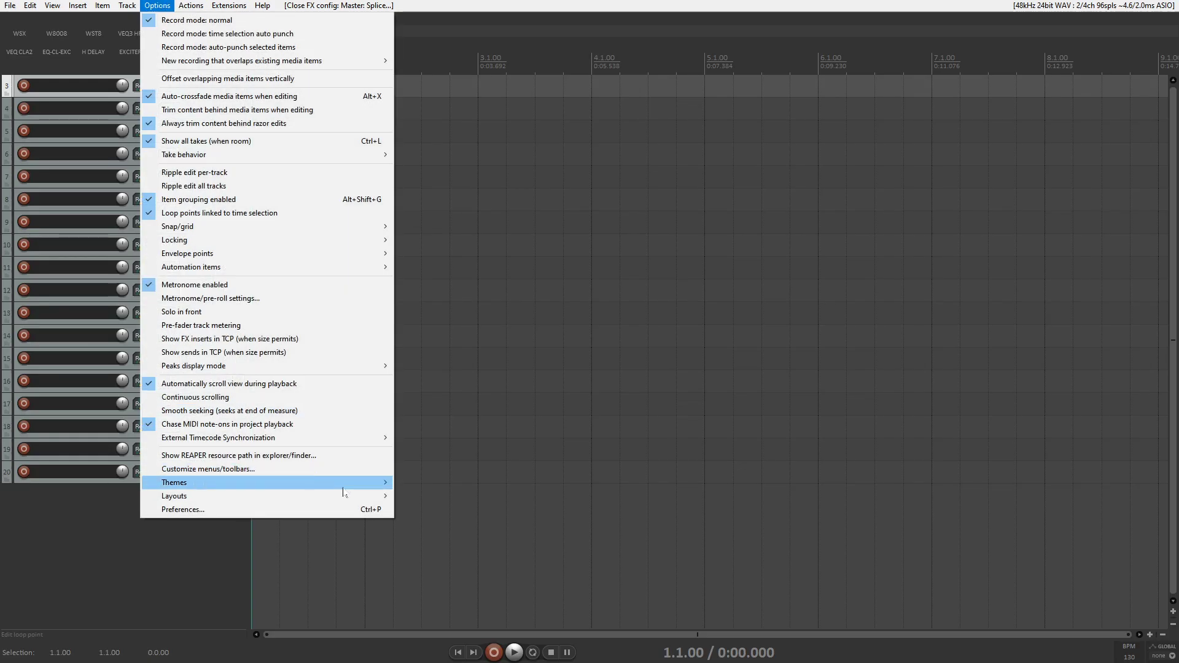
mouse_move(342, 489)
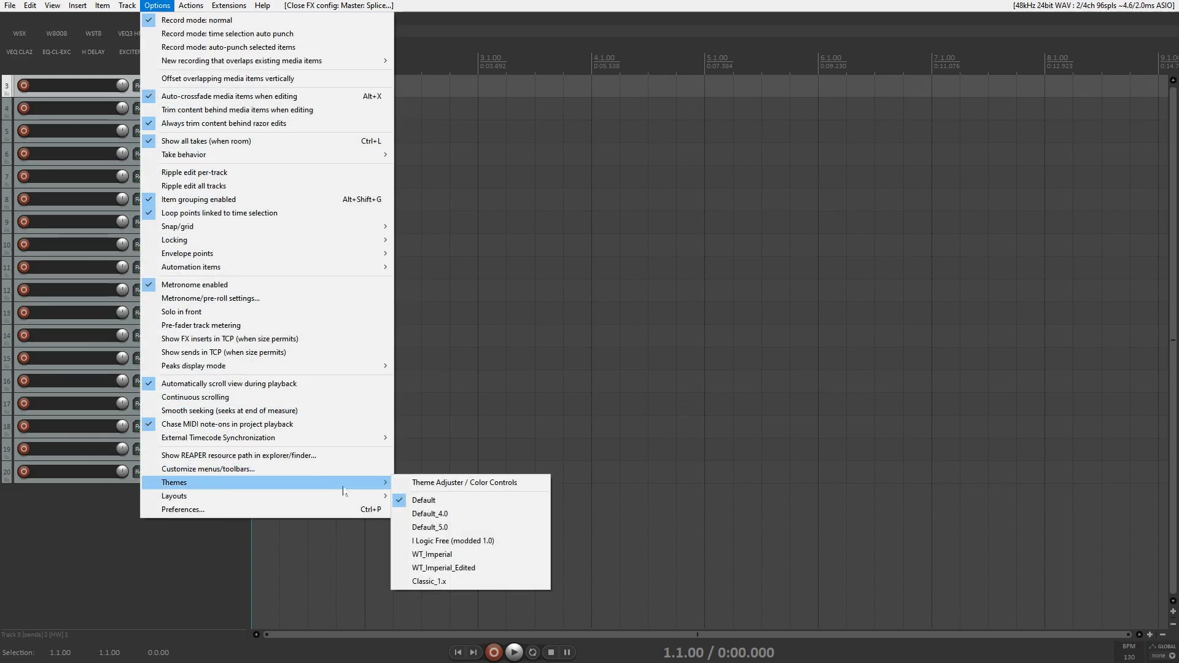
click(469, 559)
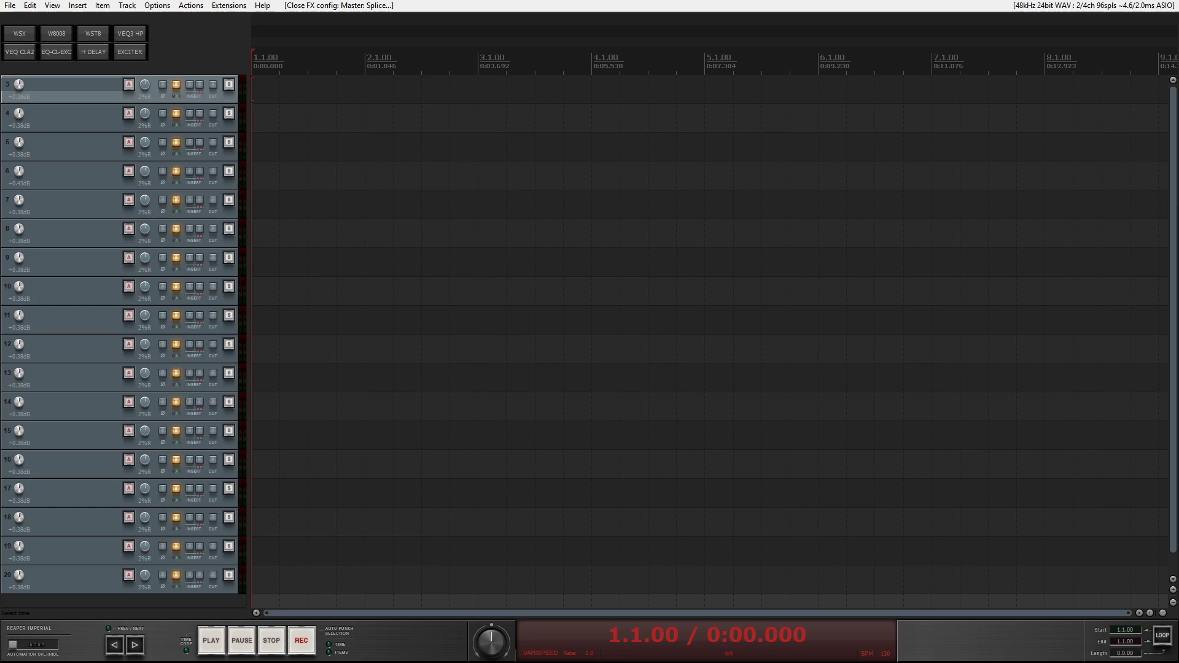
- Toggle the Mixer on and off with Ctrl+M, then open the Add FX to Track 3 browser
key(ctrl+m)
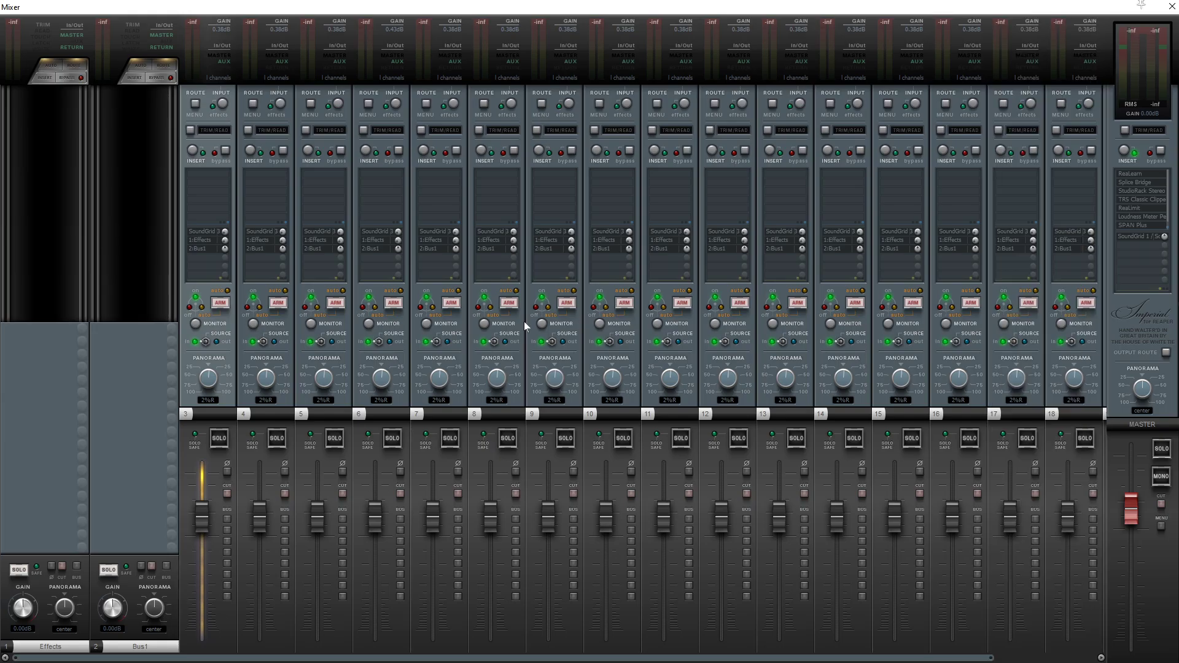
mouse_move(563, 376)
key(ctrl+m)
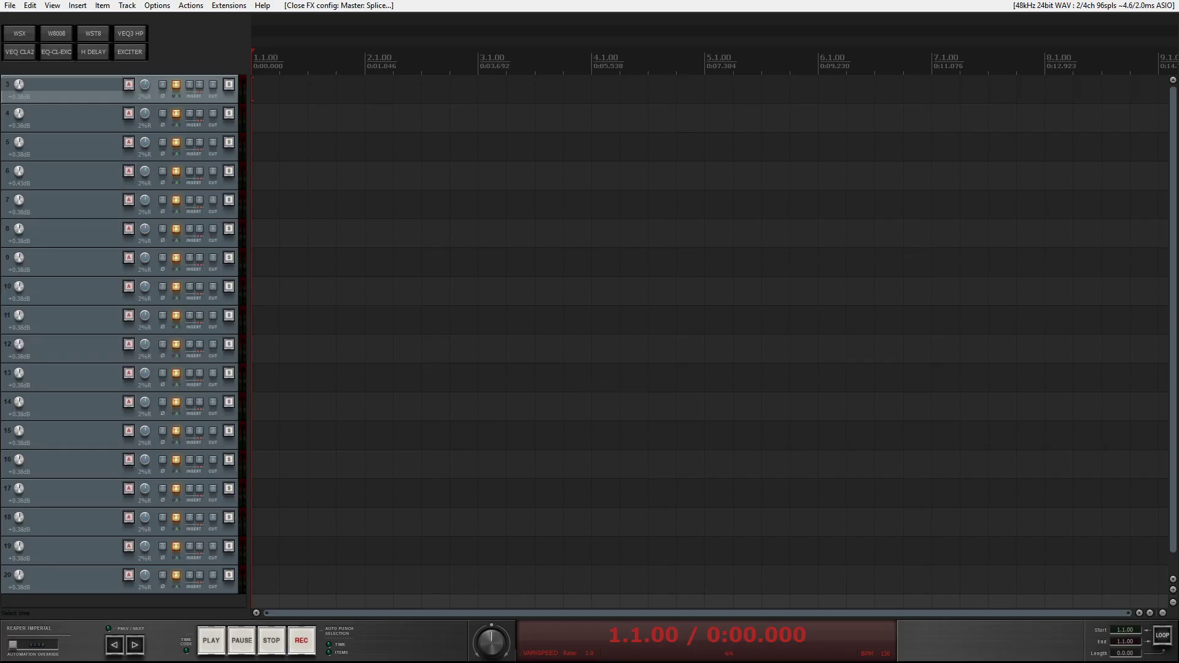
key(f)
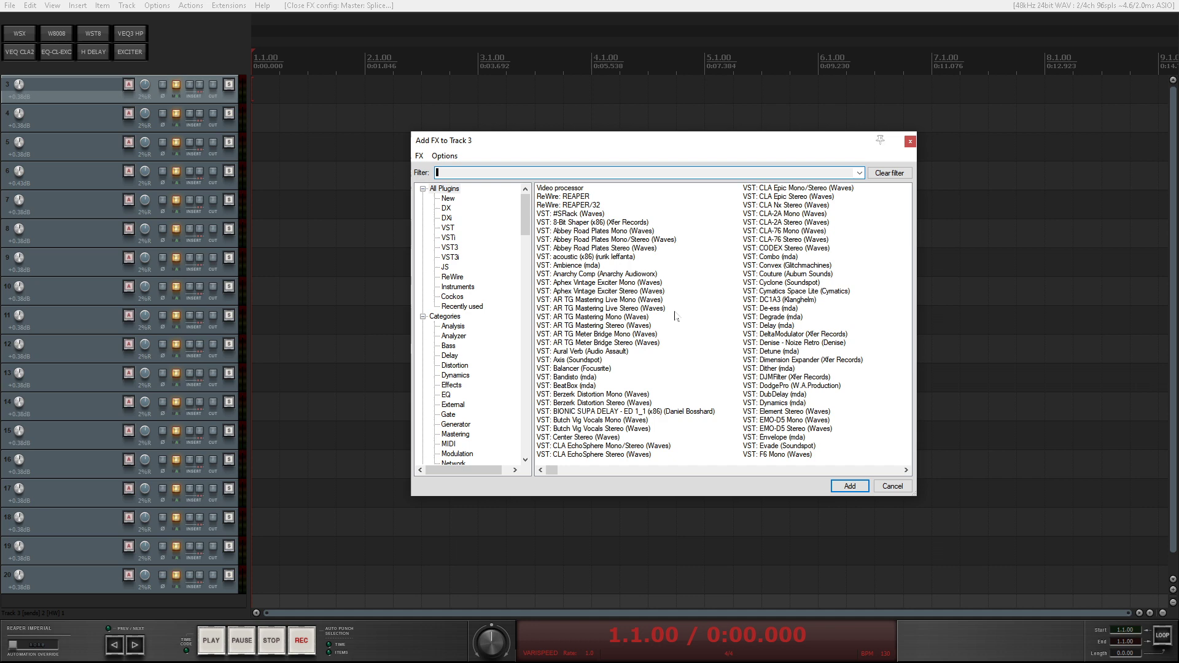
- With the Add FX browser moved aside, apply the WT_Imperial_Edited theme, then reposition the browser
drag(635, 143, 658, 148)
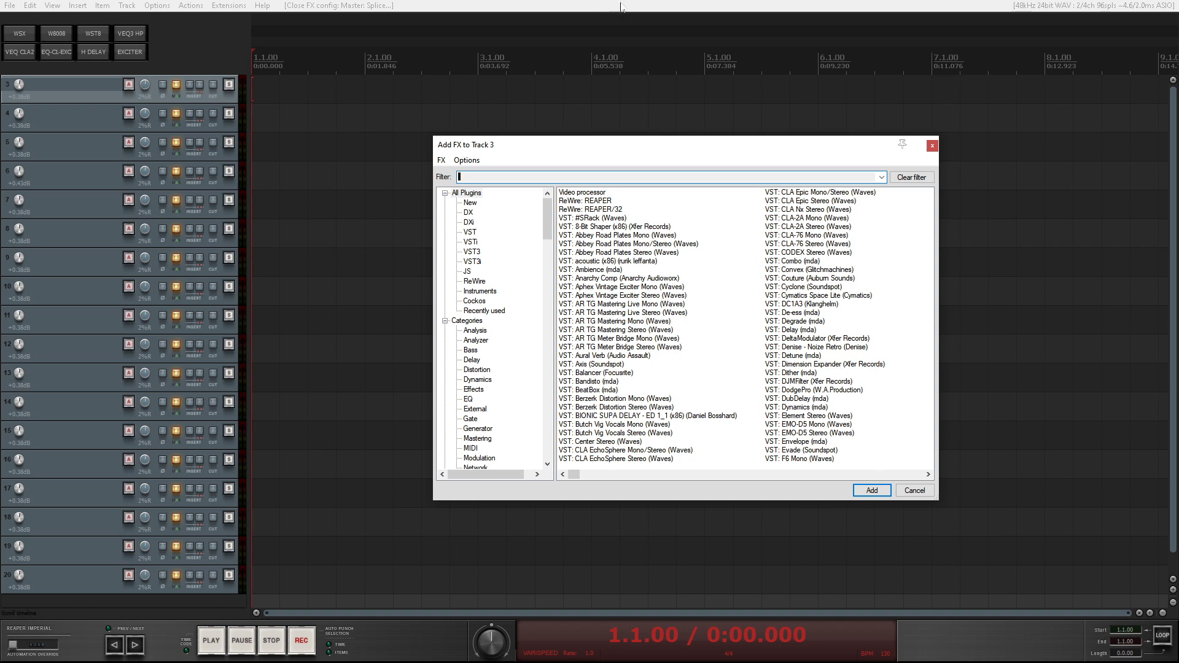
click(530, 6)
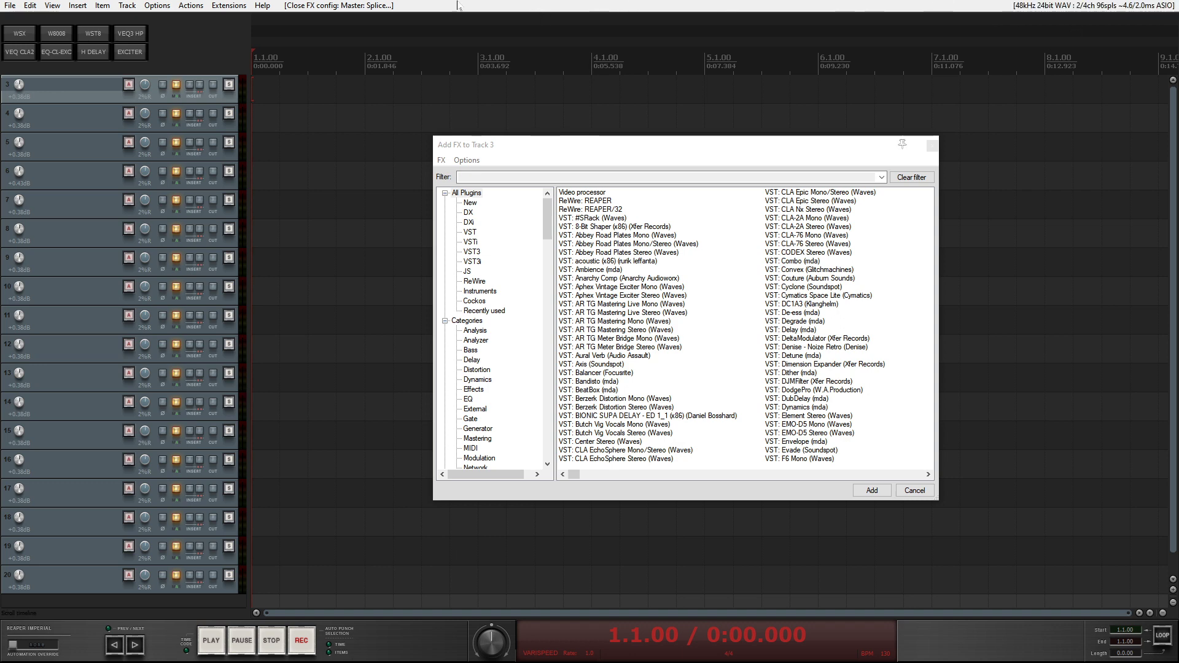
click(150, 6)
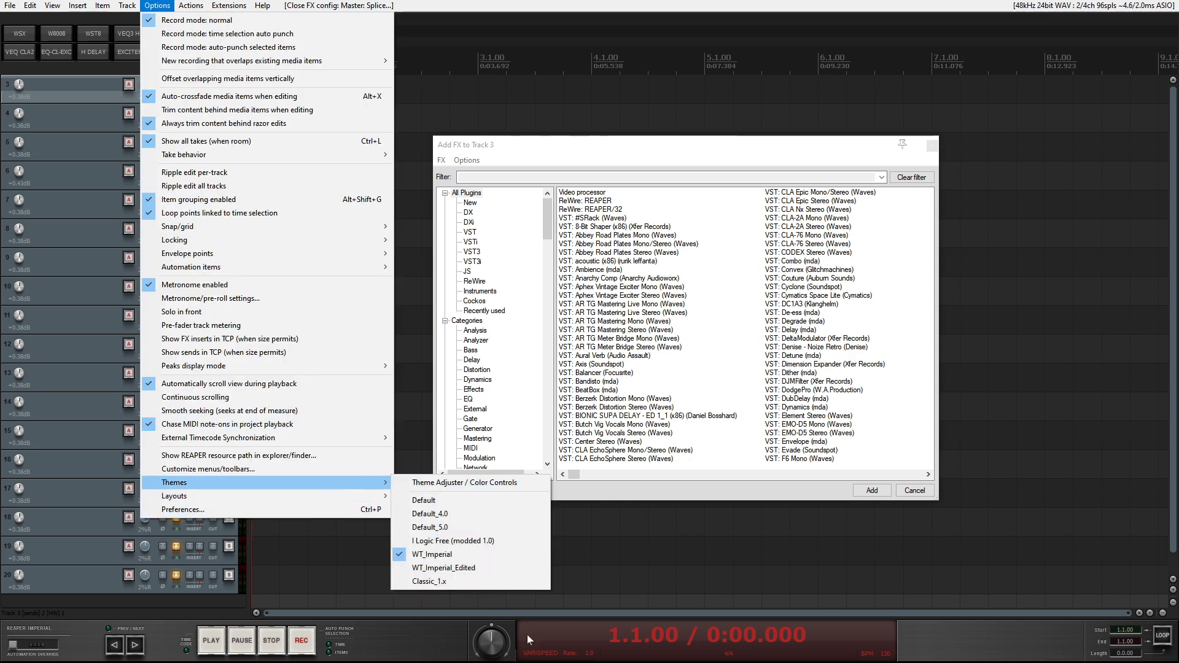
click(499, 572)
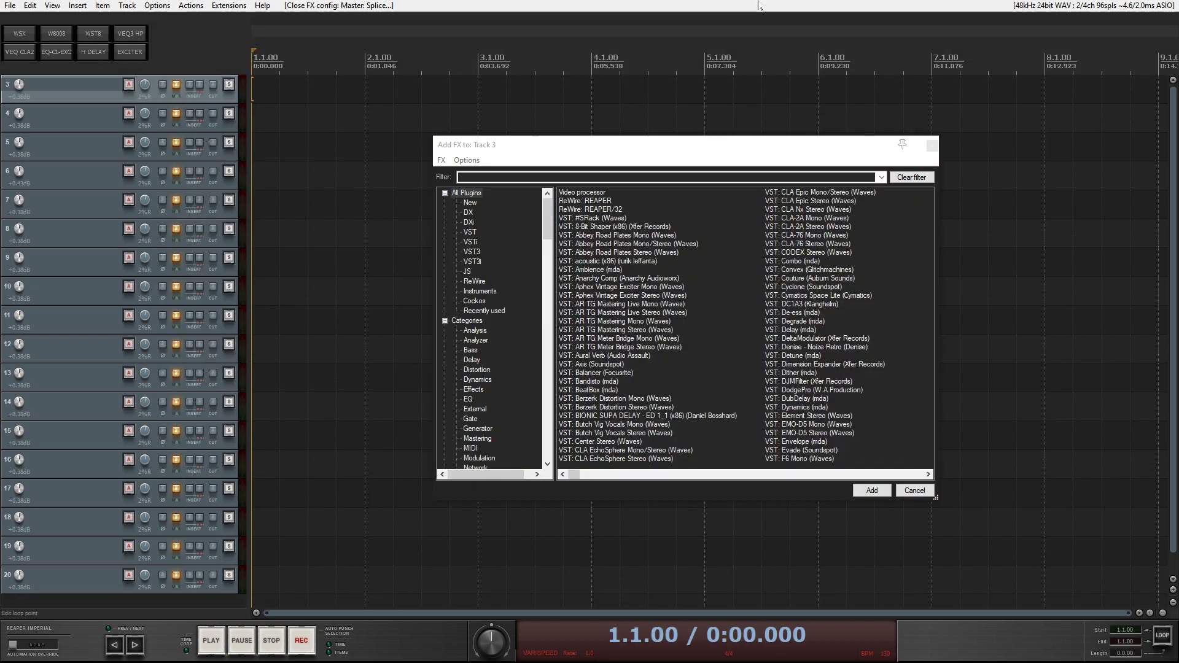
drag(663, 148, 736, 126)
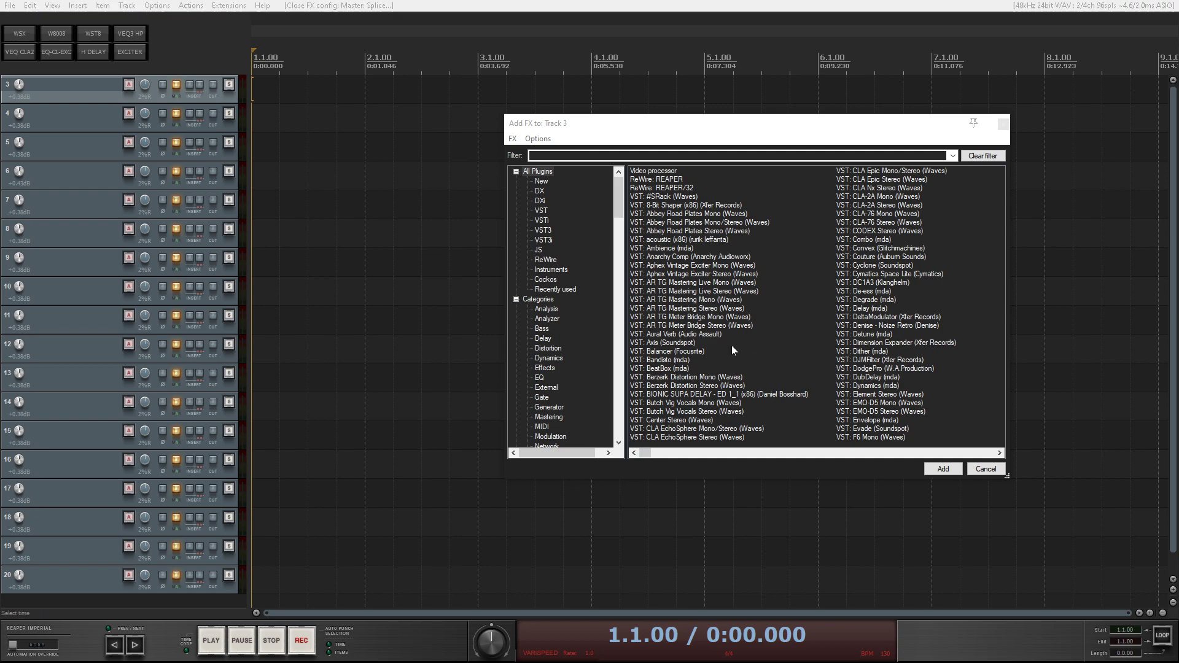
- Apply the Ubuntu Dark Windows theme in Settings, then minimize Settings
key(alt+Tab)
key(alt+Tab)
key(alt+Tab)
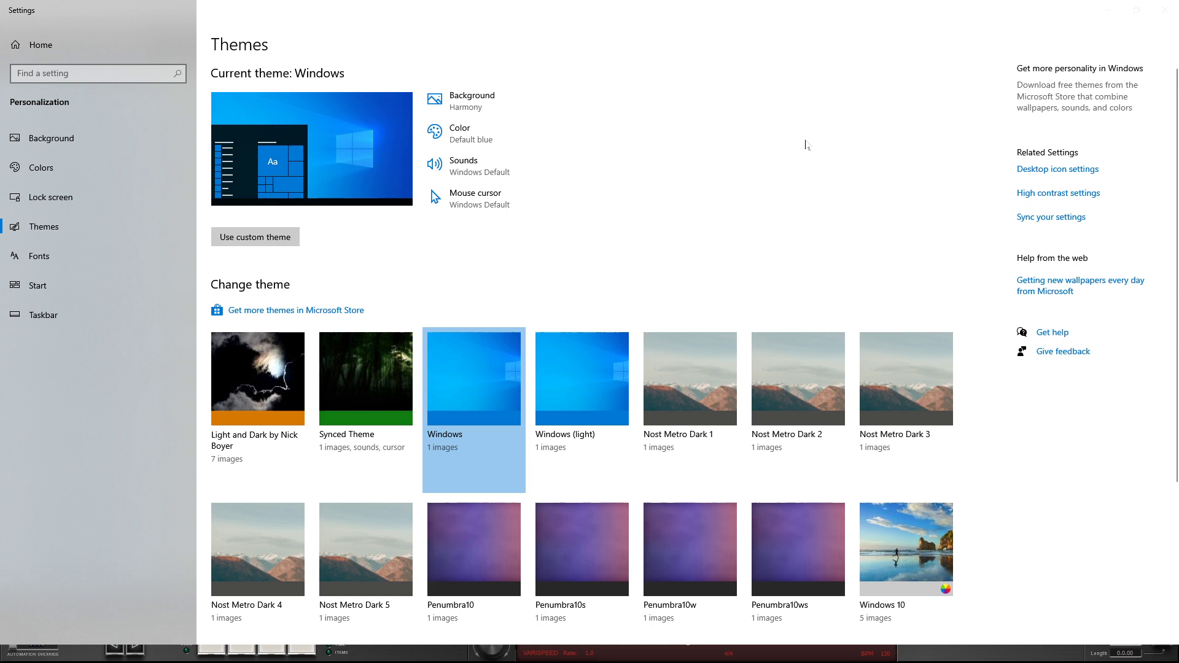
scroll(755, 158, down, 3)
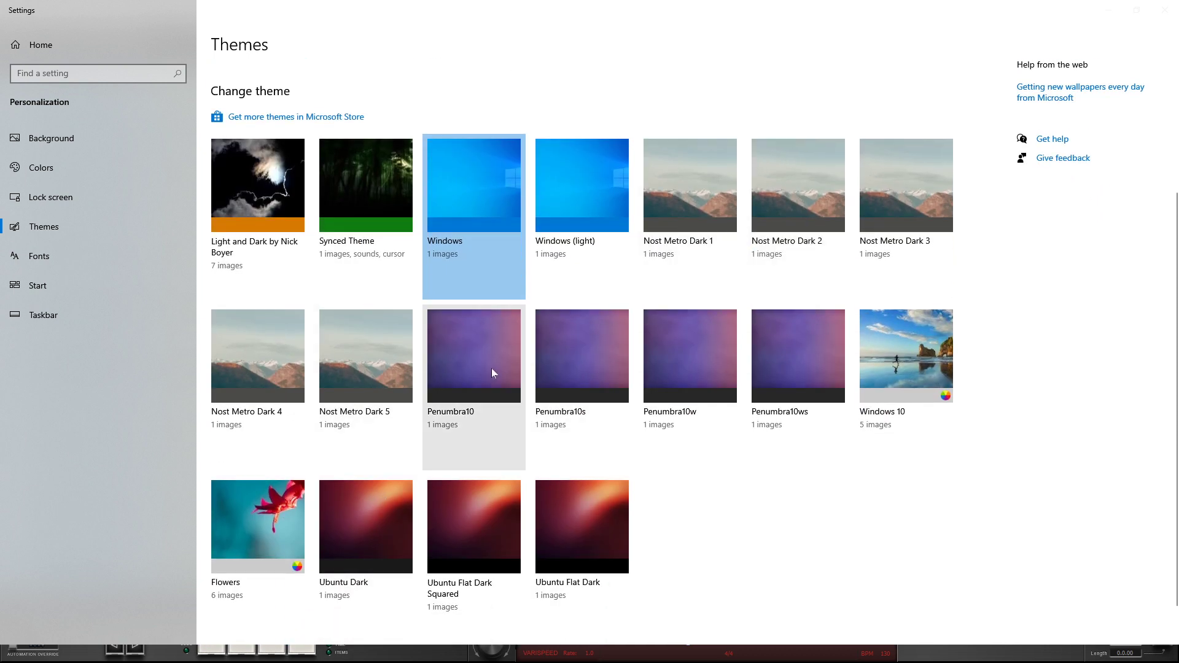
click(374, 518)
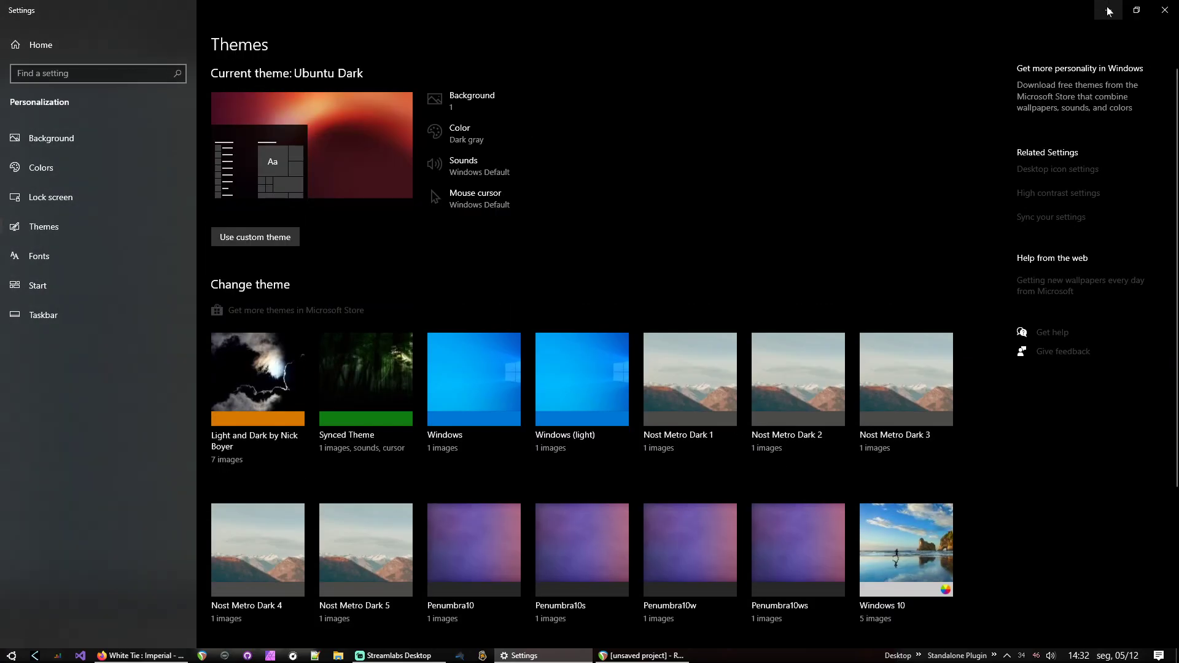
scroll(620, 173, down, 1)
scroll(620, 173, down, 2)
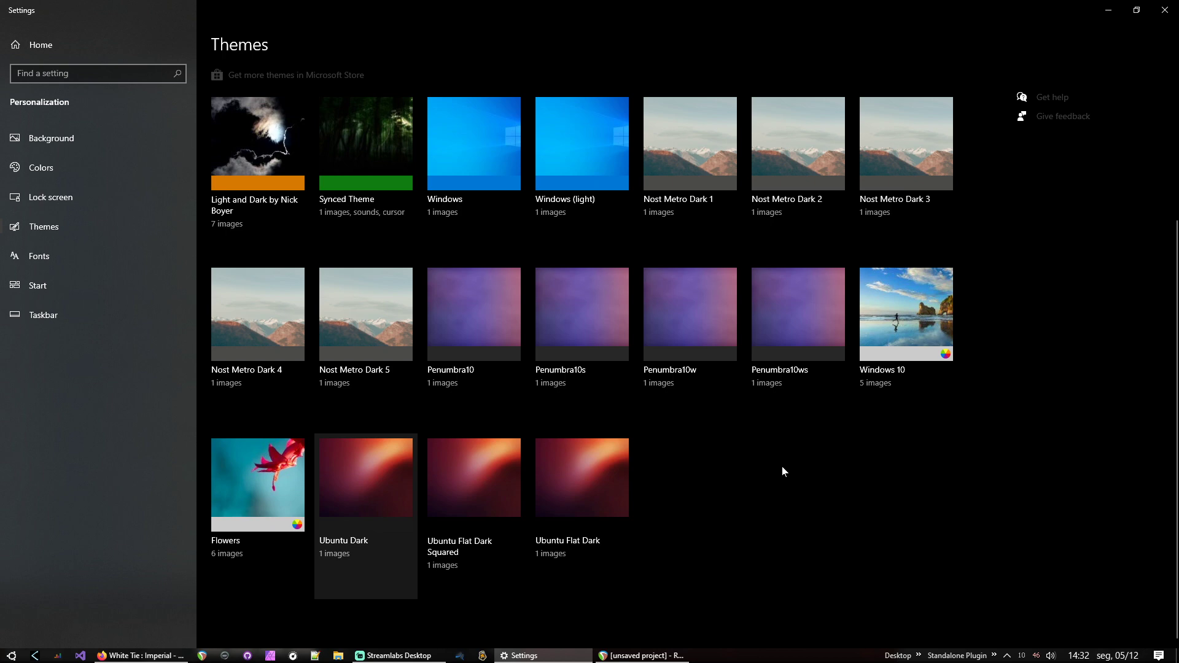
click(1108, 11)
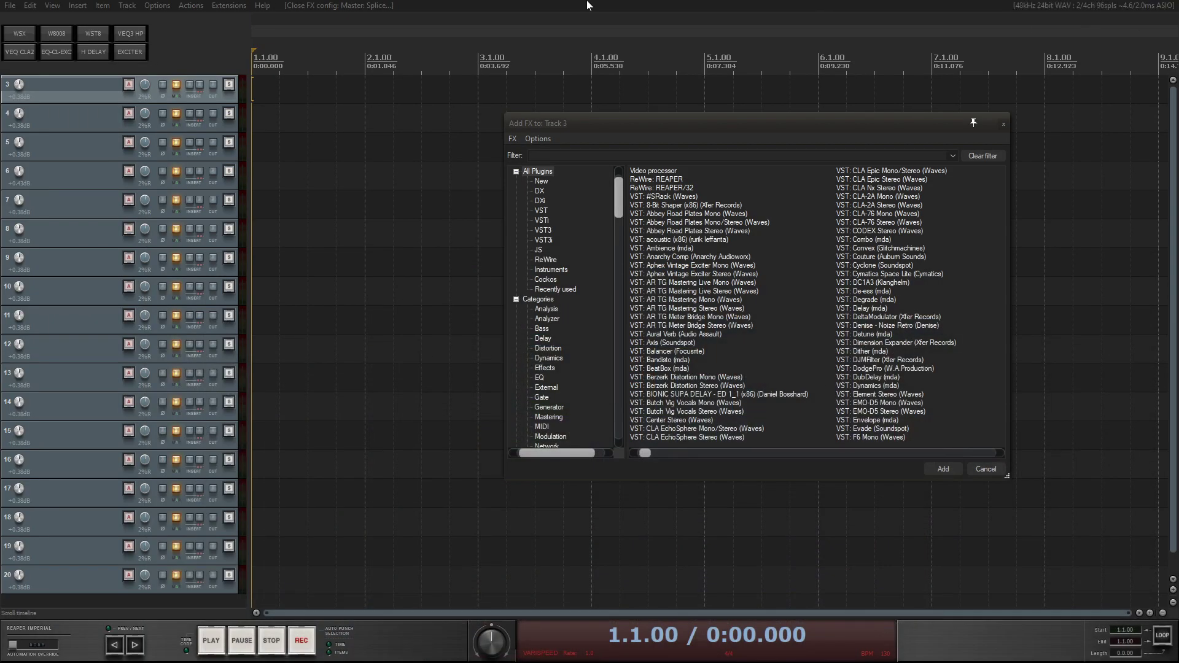
- Nudge the Add FX dialog down-left and toggle the Mixer on and off
drag(708, 123, 675, 161)
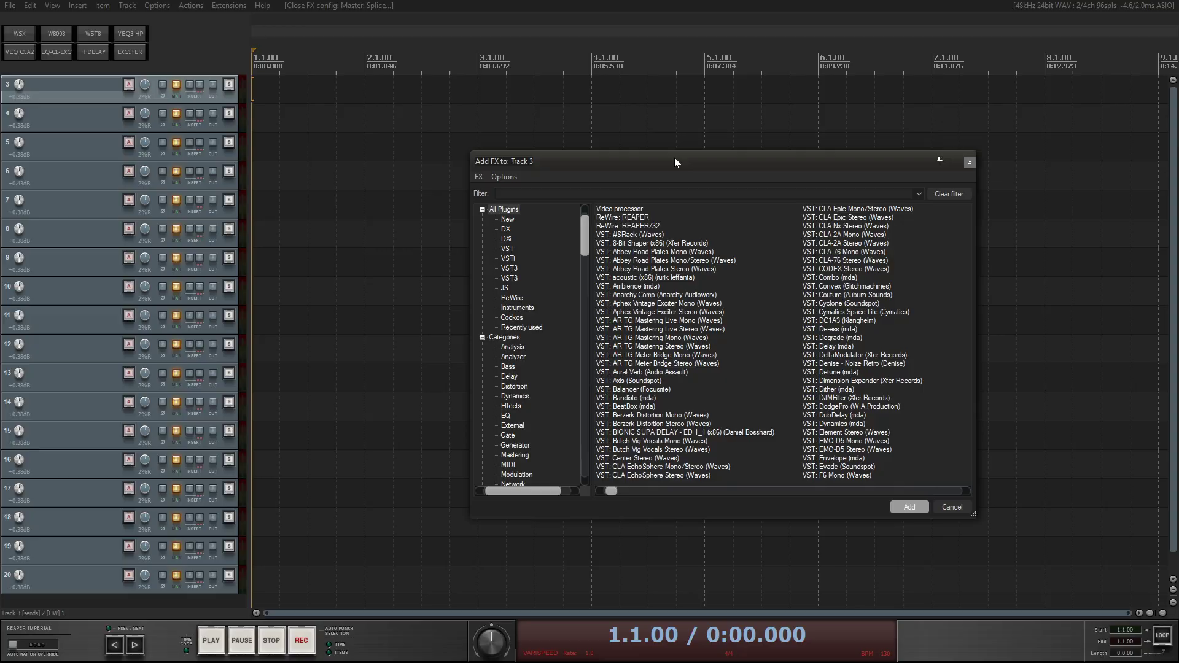
key(ctrl+m)
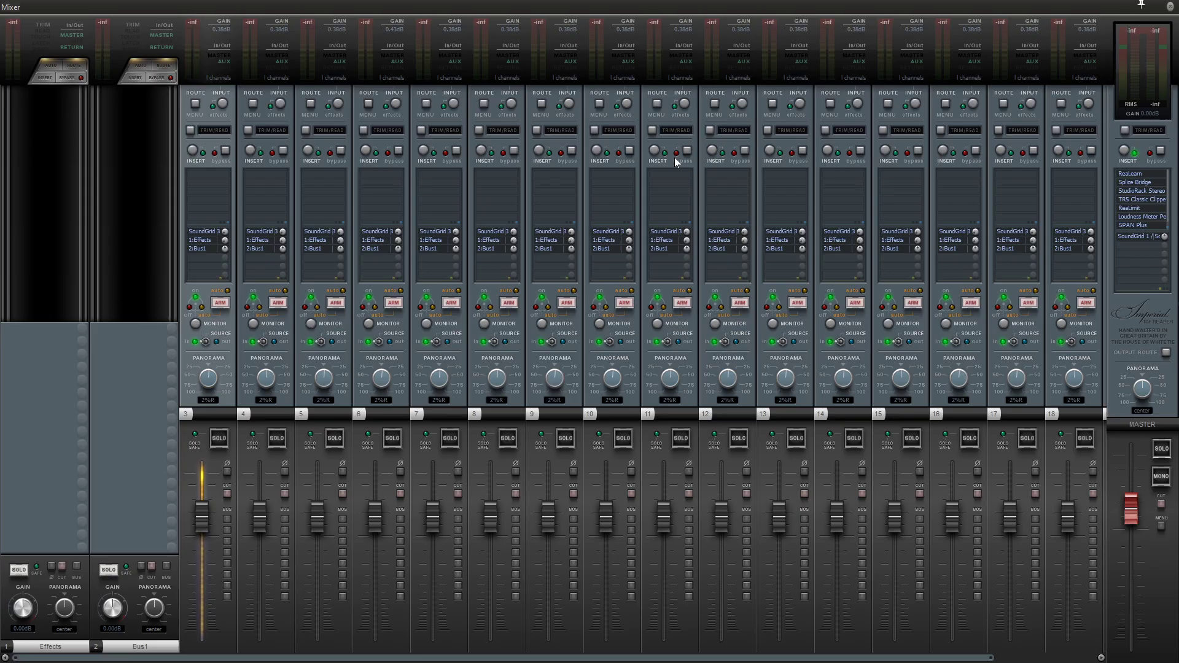
key(ctrl+m)
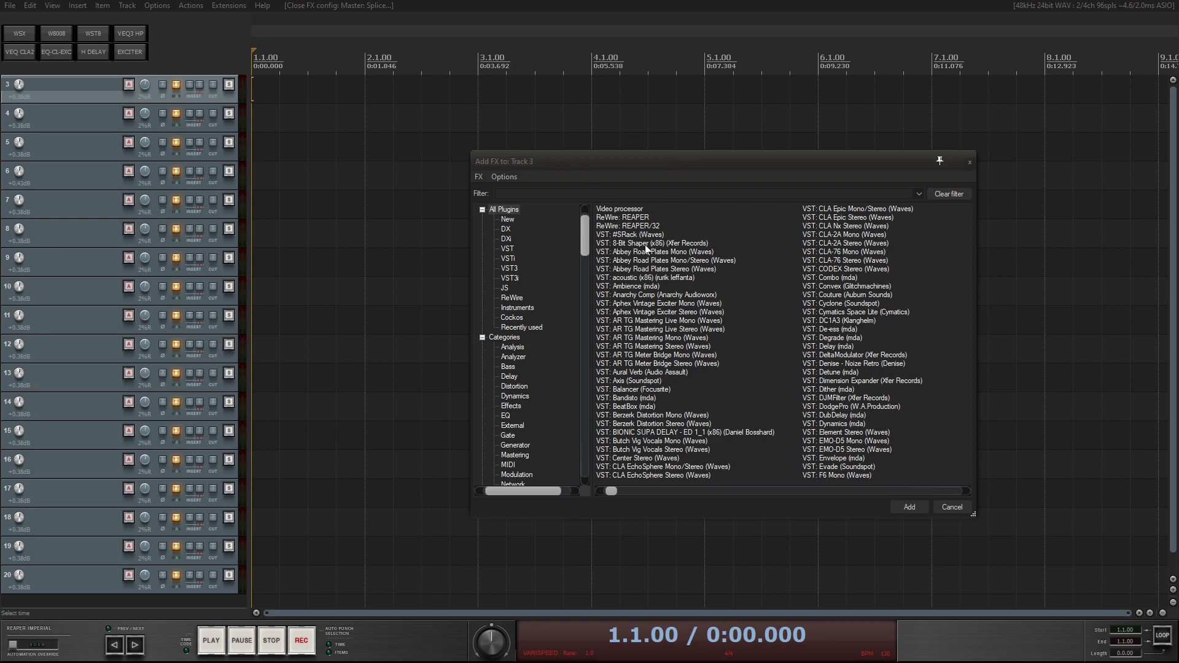
- Drop VST: 8-Bit Shaper onto Track 3 and close its FX chain and plugin windows
drag(646, 244, 834, 209)
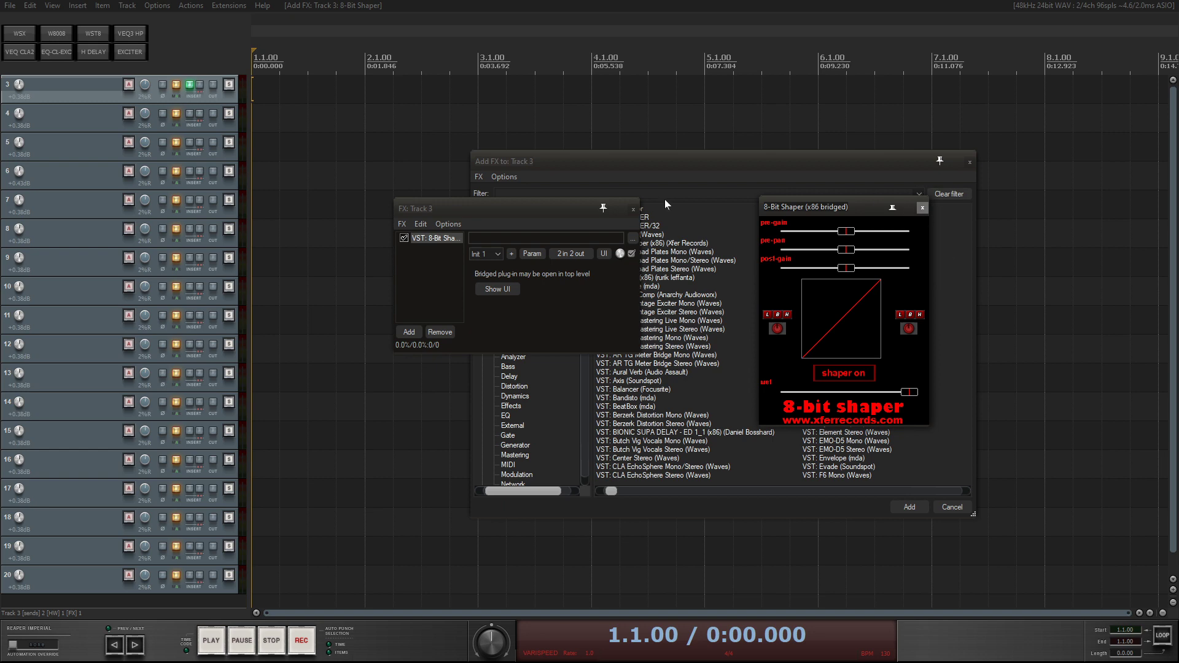
click(633, 209)
click(922, 207)
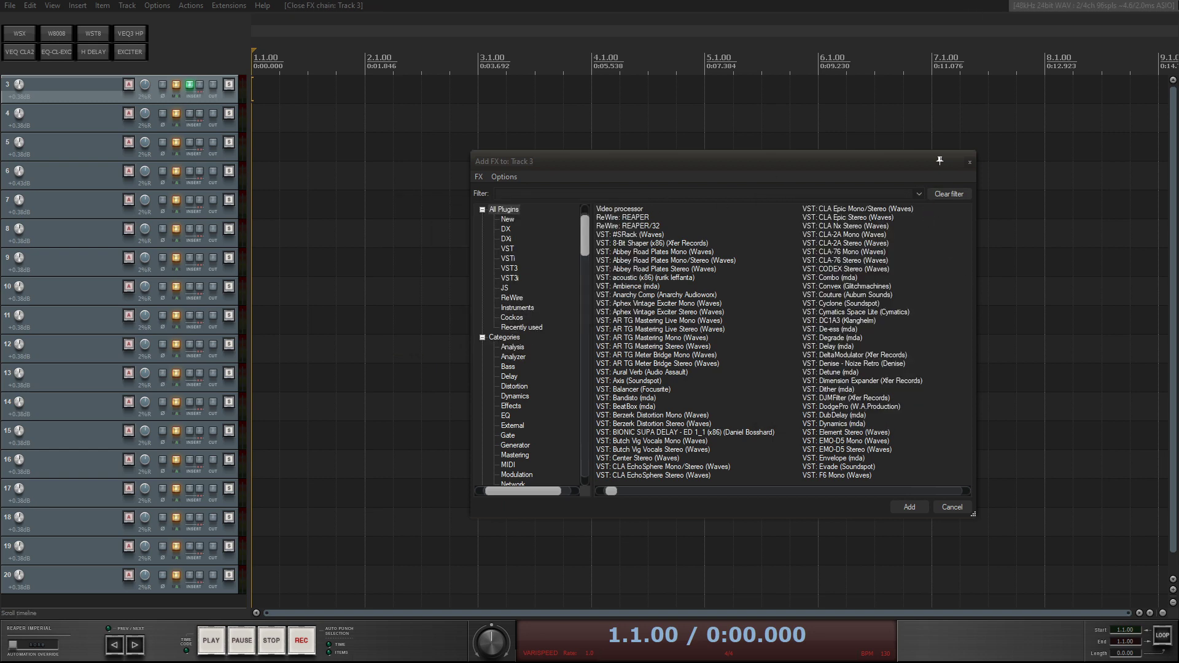
key(alt+Tab)
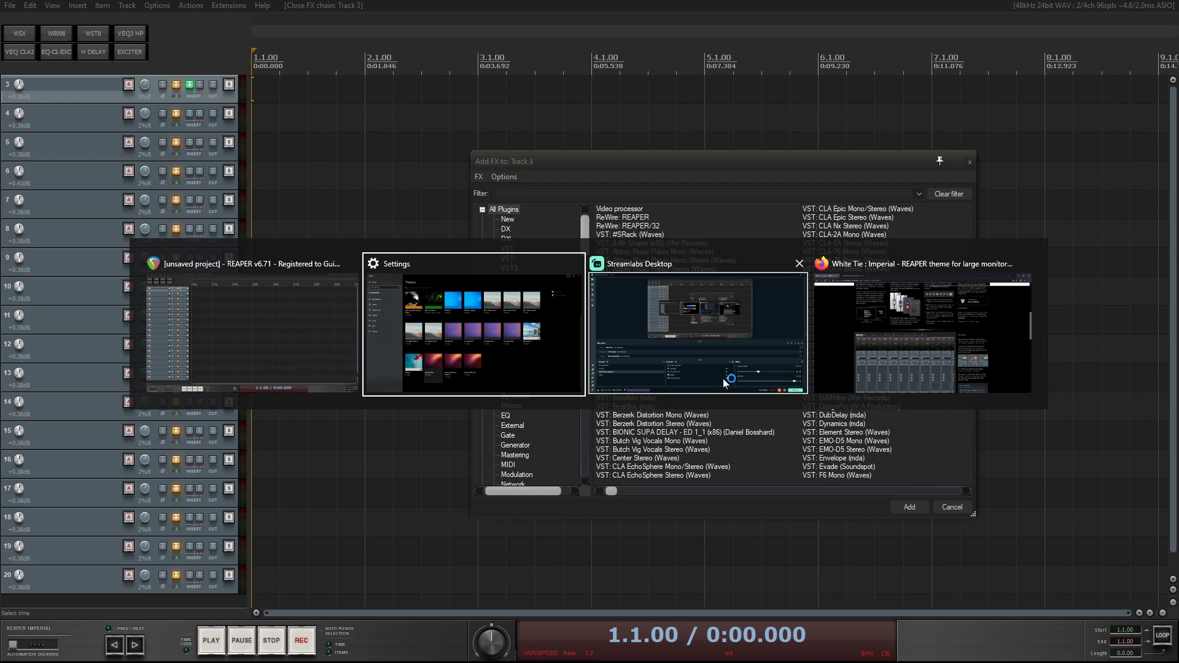
- Download the WT_Imperial .ReaperThemeZip from the White Tie page and open it in REAPER
key(alt+Tab)
key(alt+Tab)
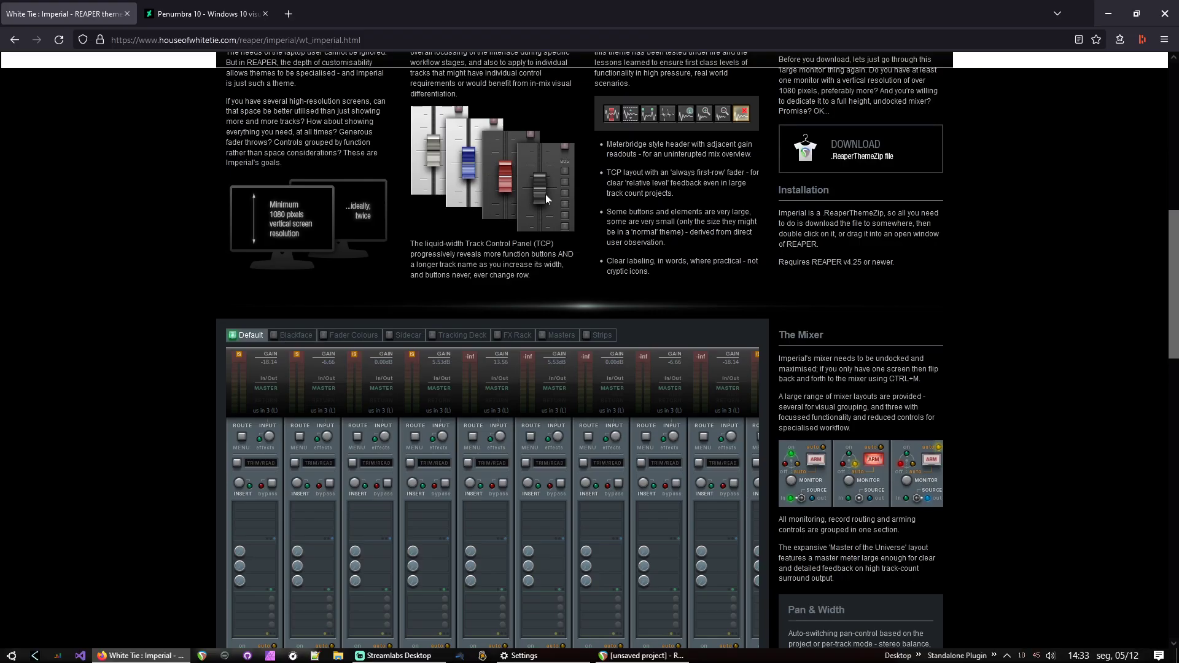
scroll(684, 259, up, 2)
click(845, 284)
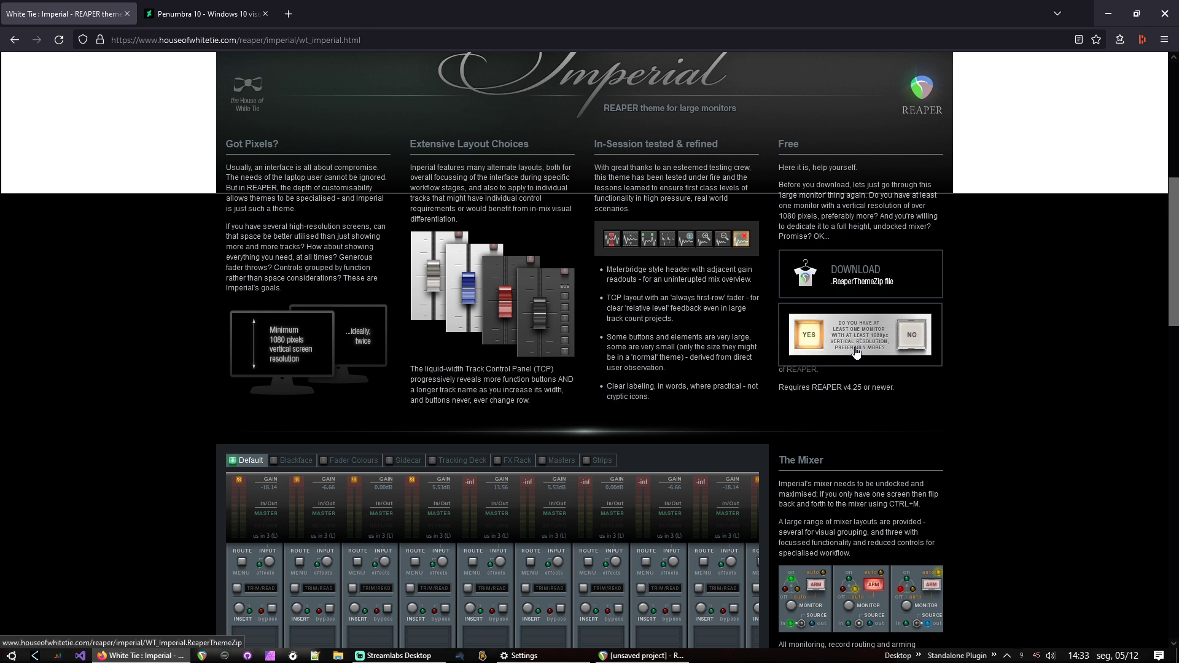
click(809, 340)
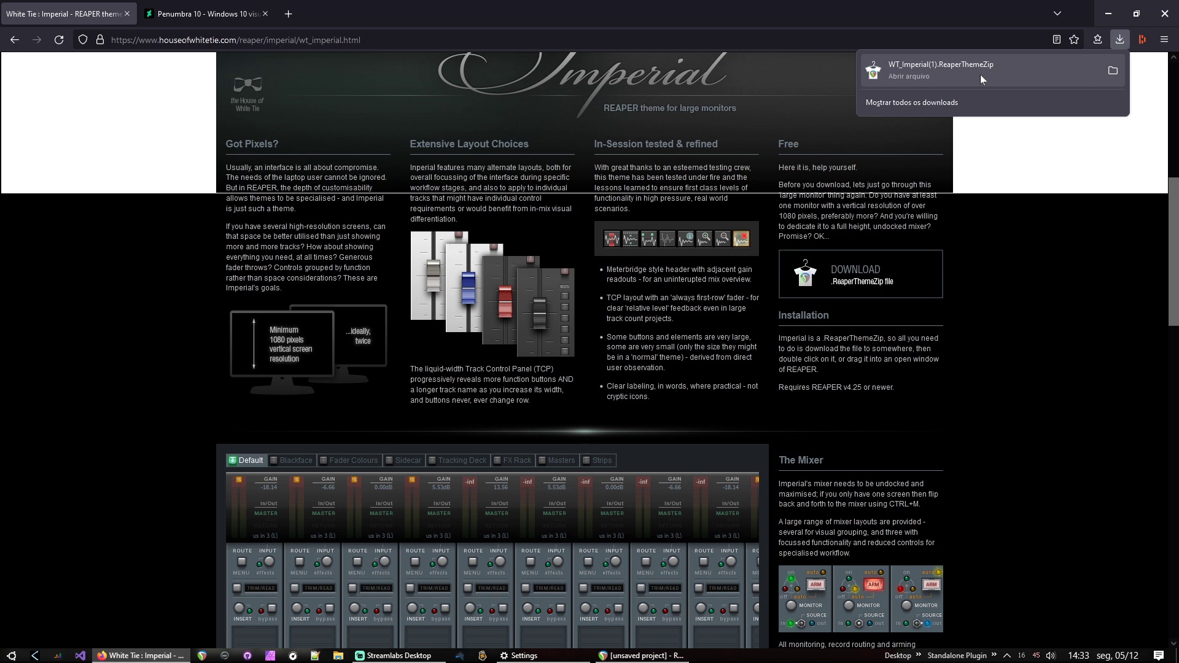
click(980, 75)
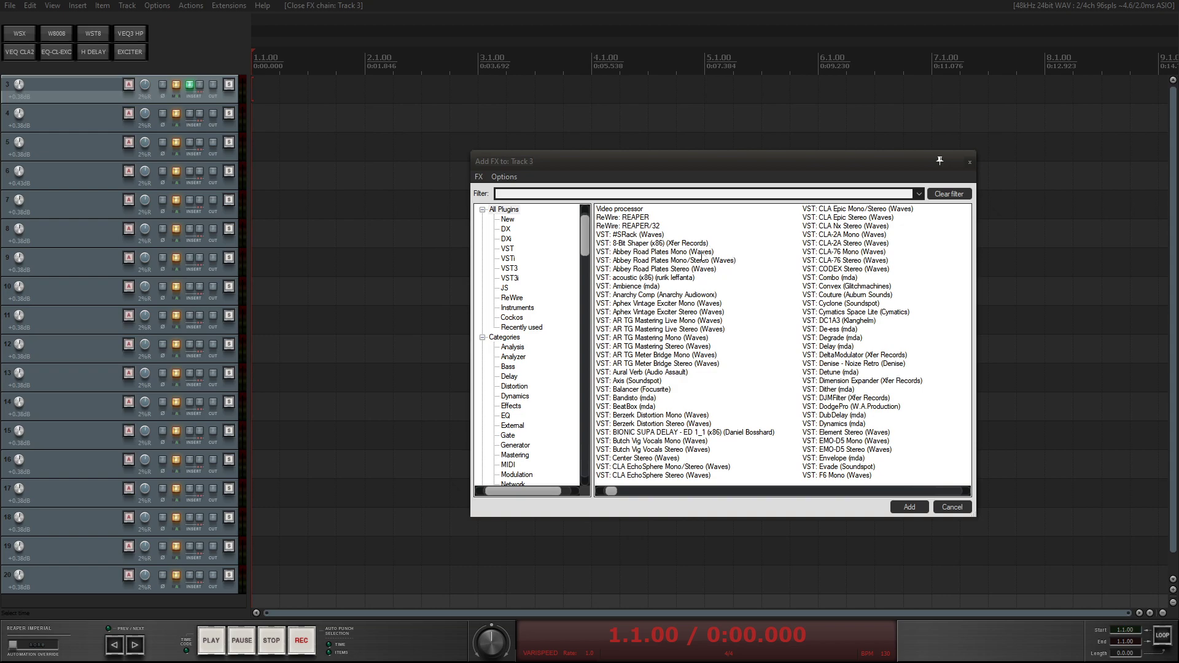
- Reopen WT_Imperial(1).ReaperThemeZip from Firefox's downloads list
key(alt+Tab)
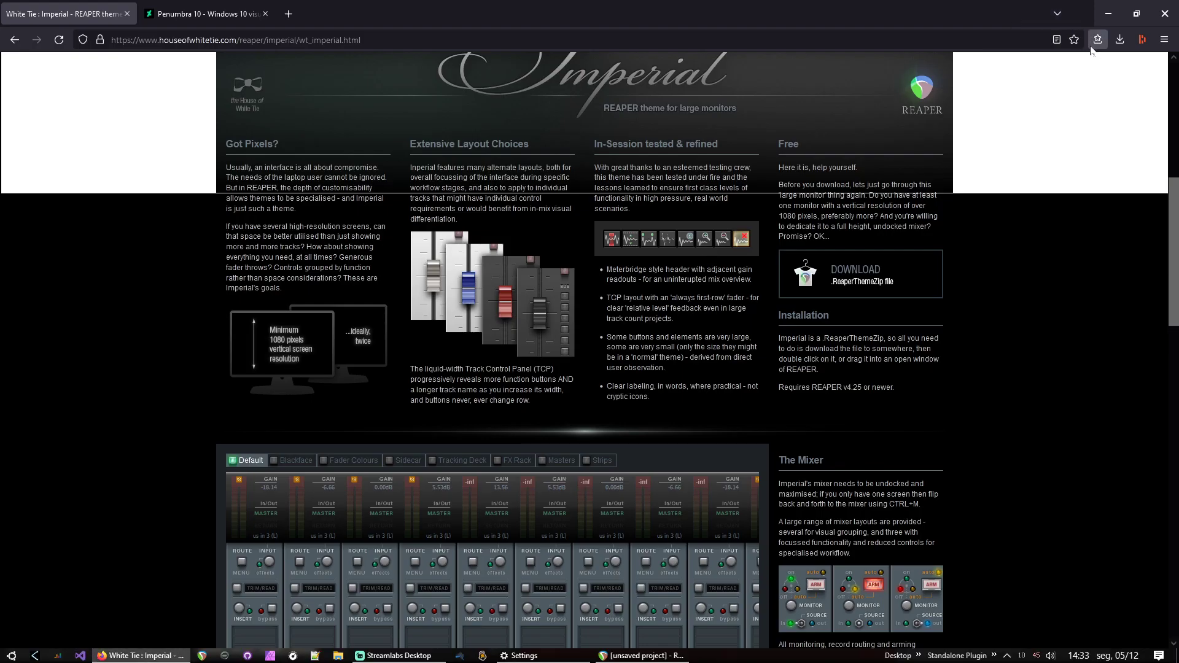
click(1094, 43)
click(1120, 40)
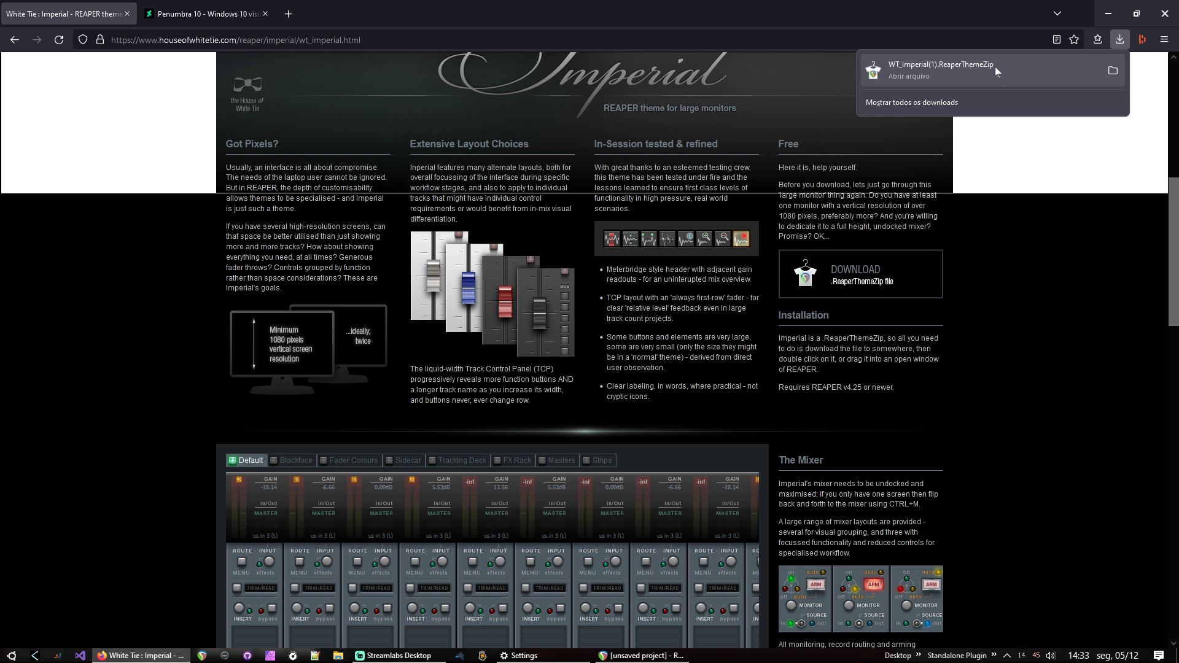
click(941, 75)
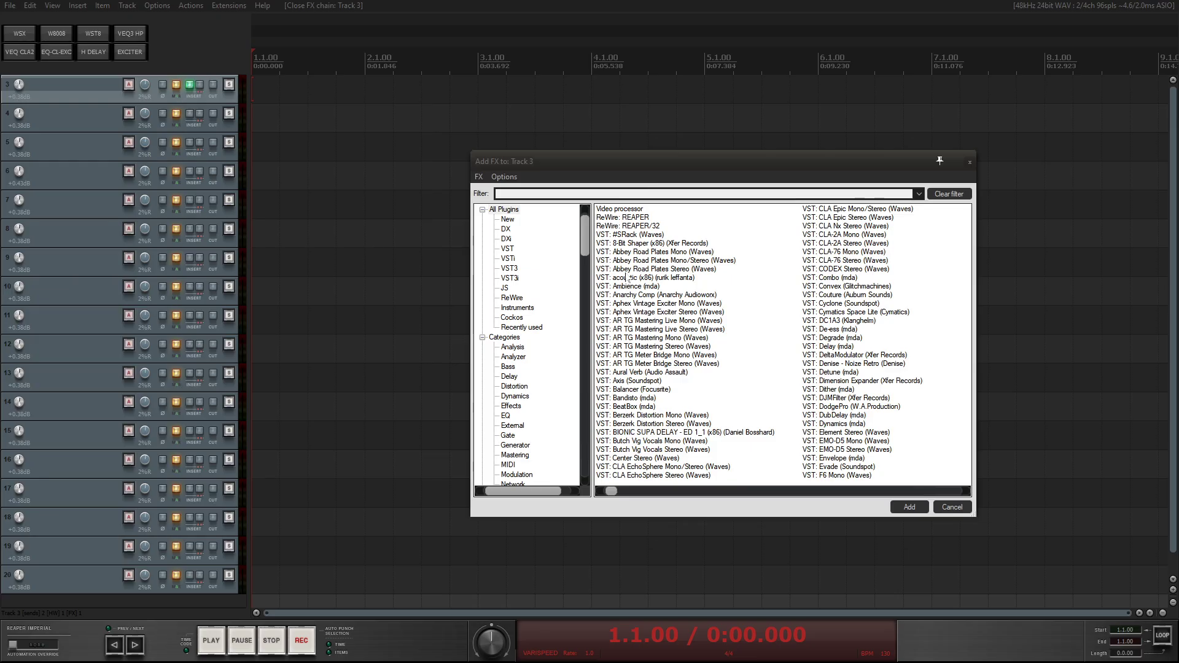
- Choose Options > Show REAPER resource path in explorer/finder to open the AppData folder
click(150, 5)
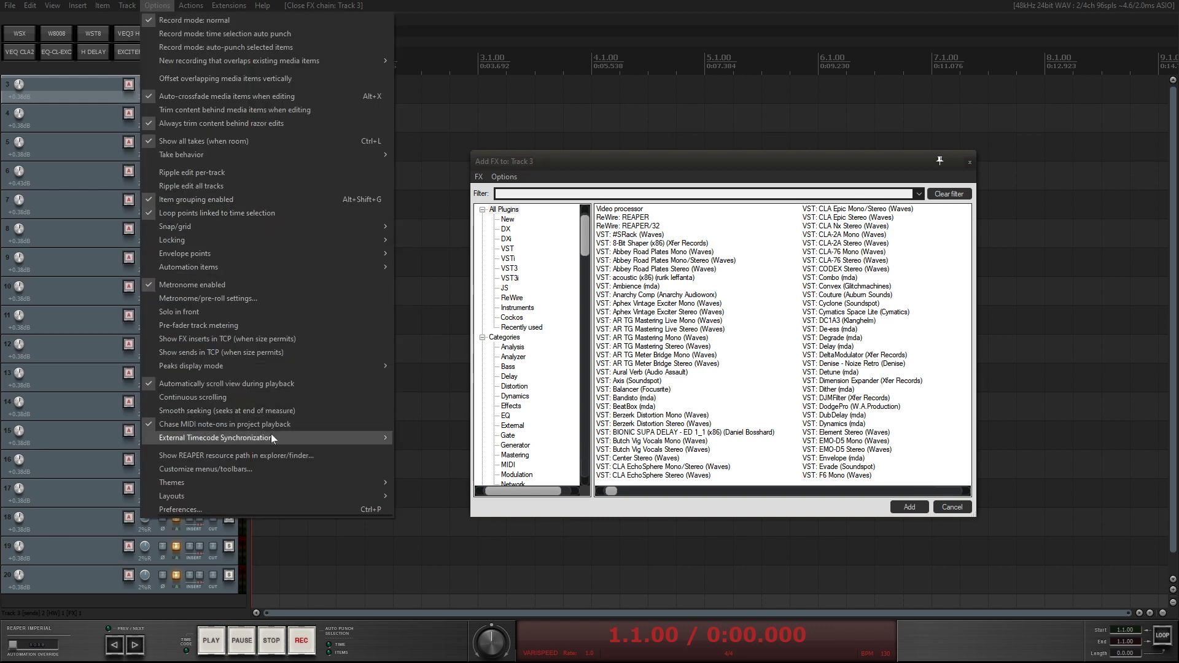
mouse_move(365, 482)
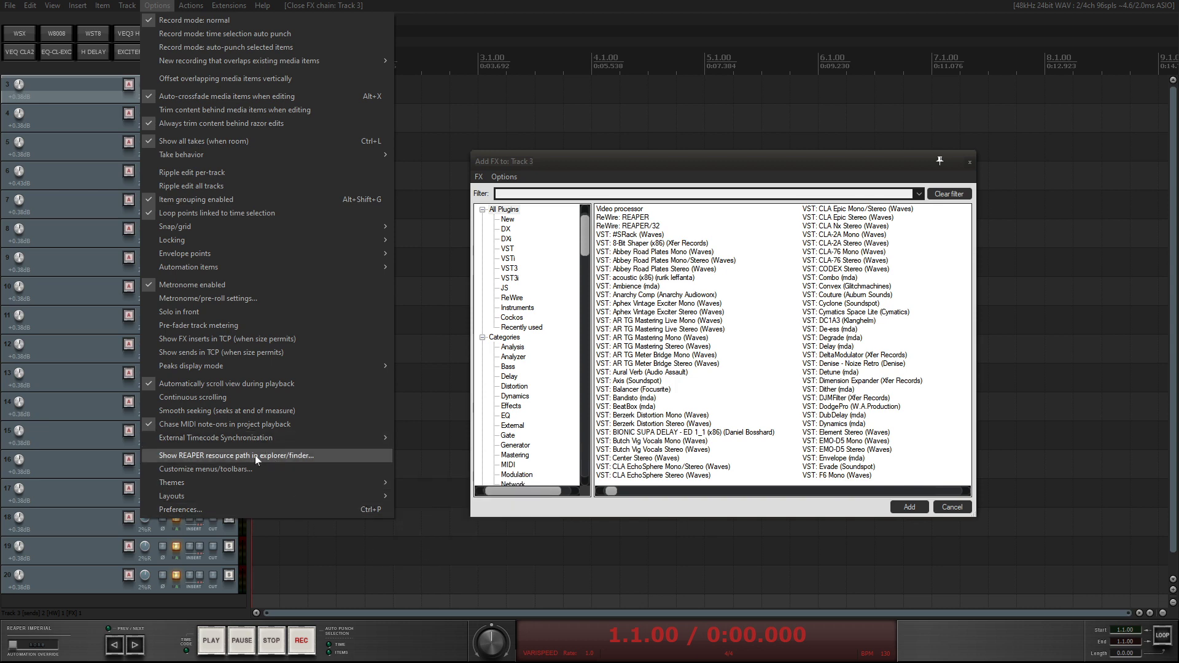
click(293, 454)
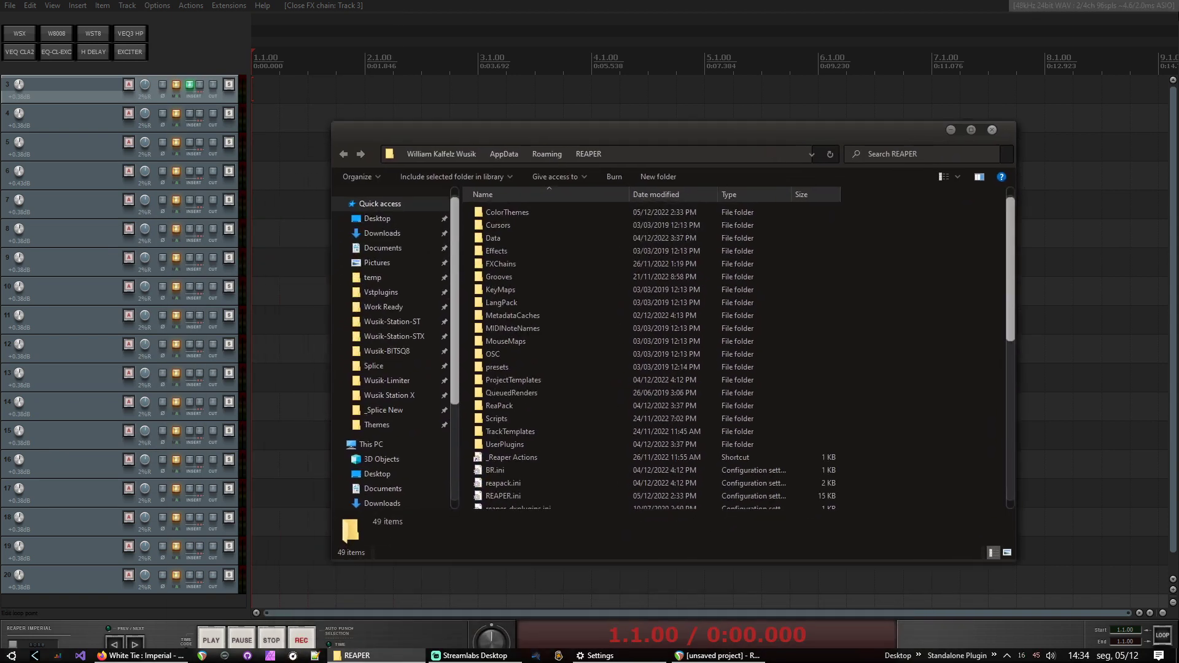
- Open ColorThemes and delete the duplicate WT_Imperial(1).ReaperThemeZip
key(Down)
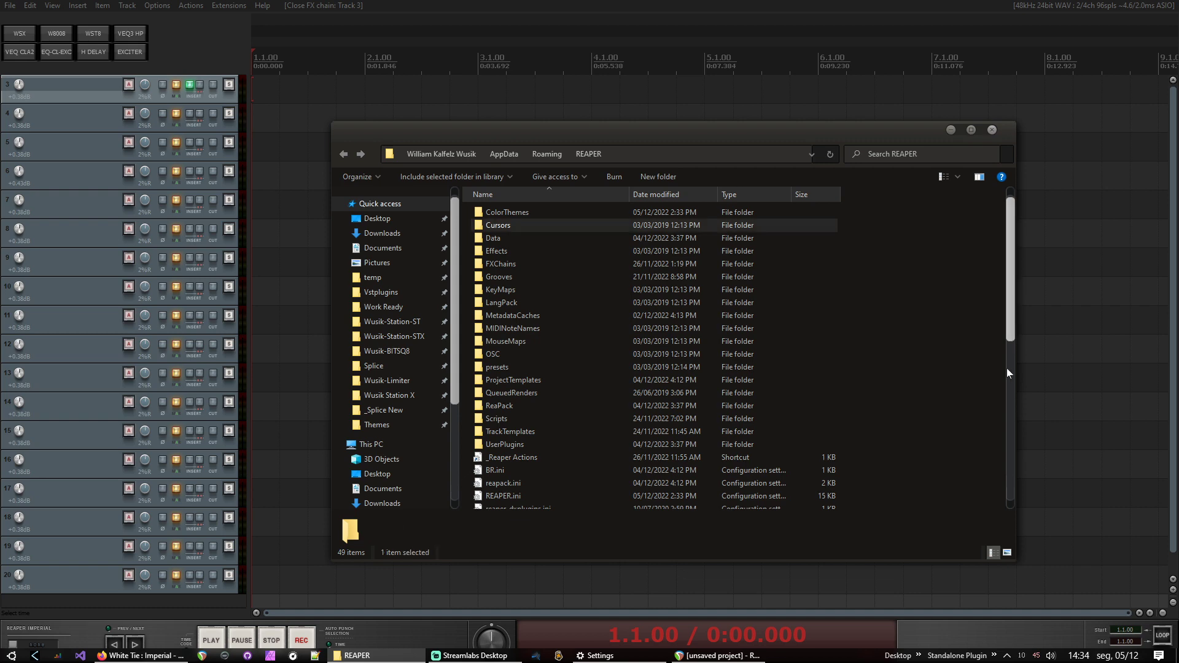
key(Up)
key(Return)
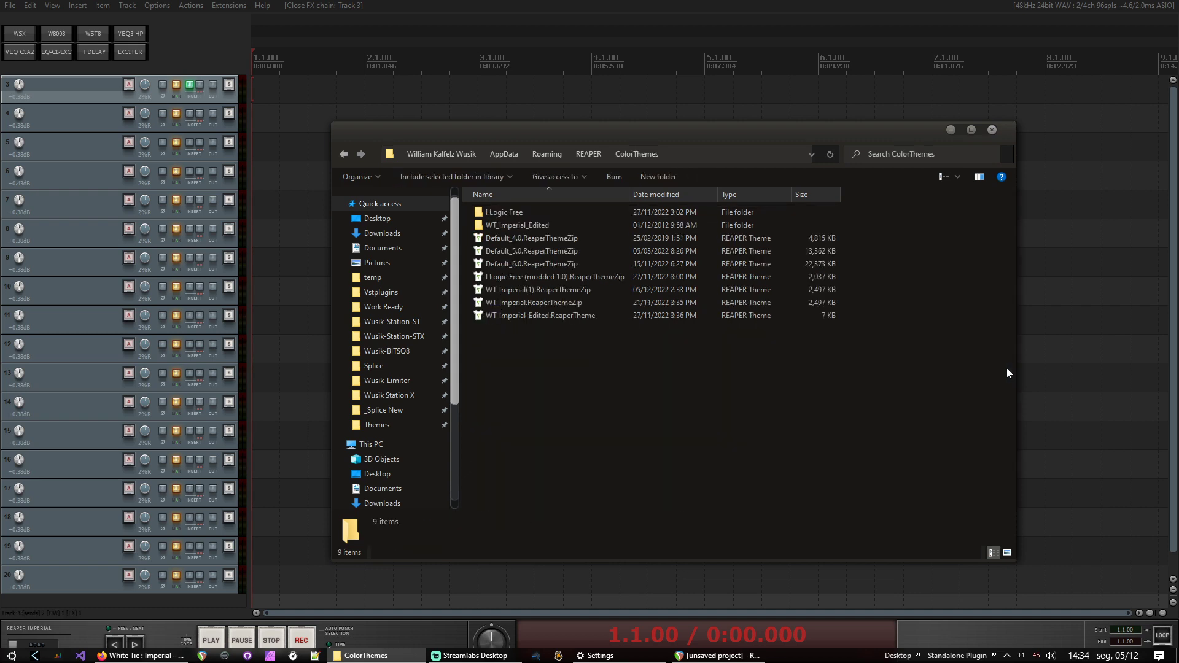
key(End)
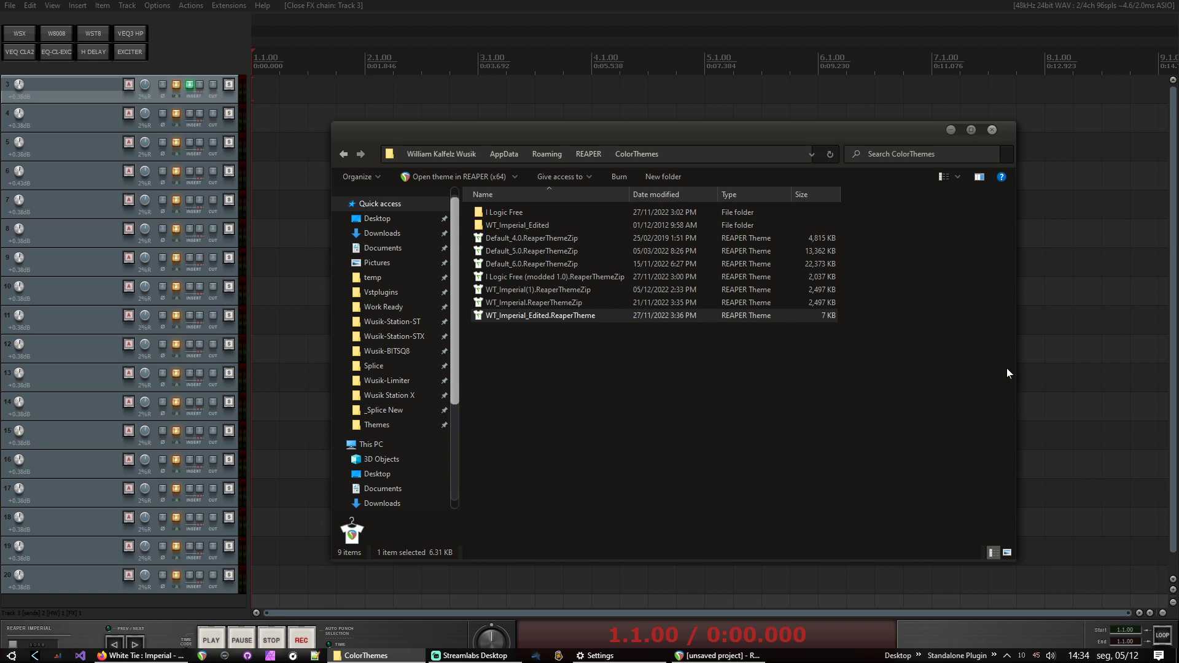
key(Up)
key(Up)
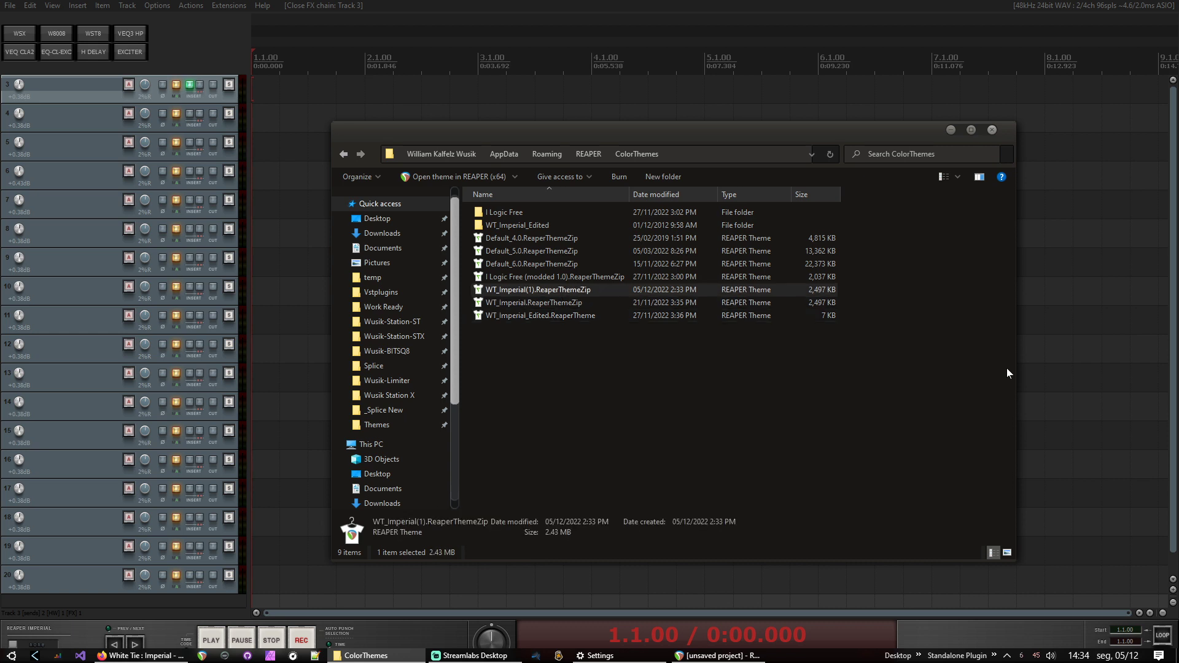
key(Delete)
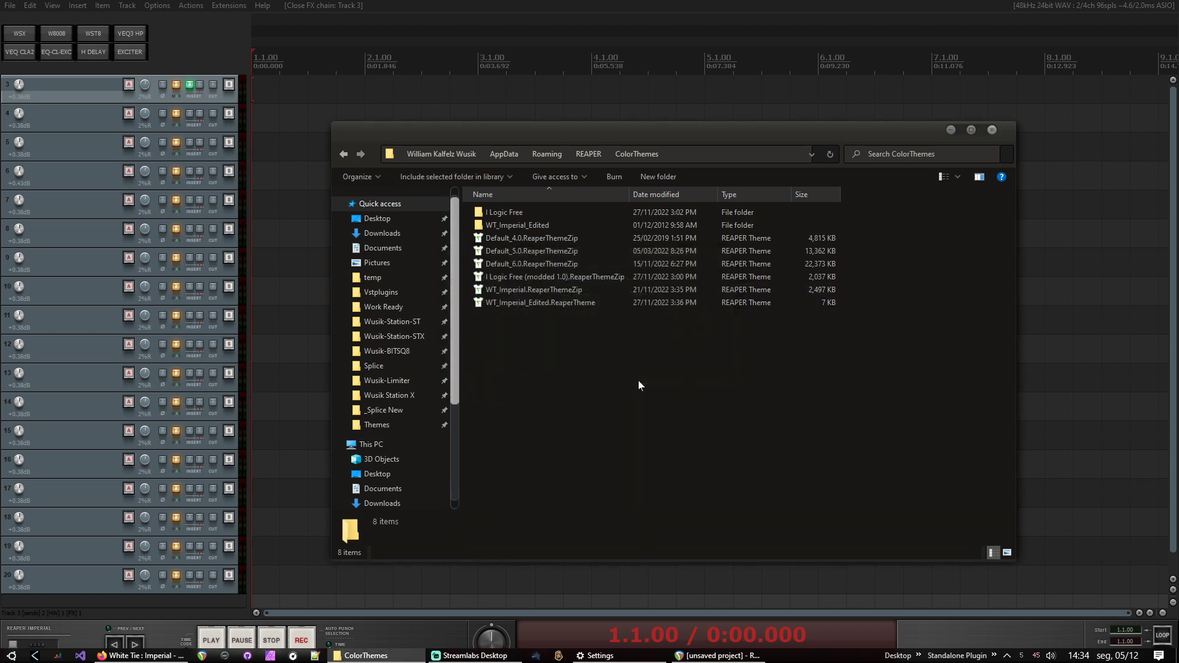
- Rename Default_6.0.ReaperThemeZip by appending .zip
key(End)
key(Home)
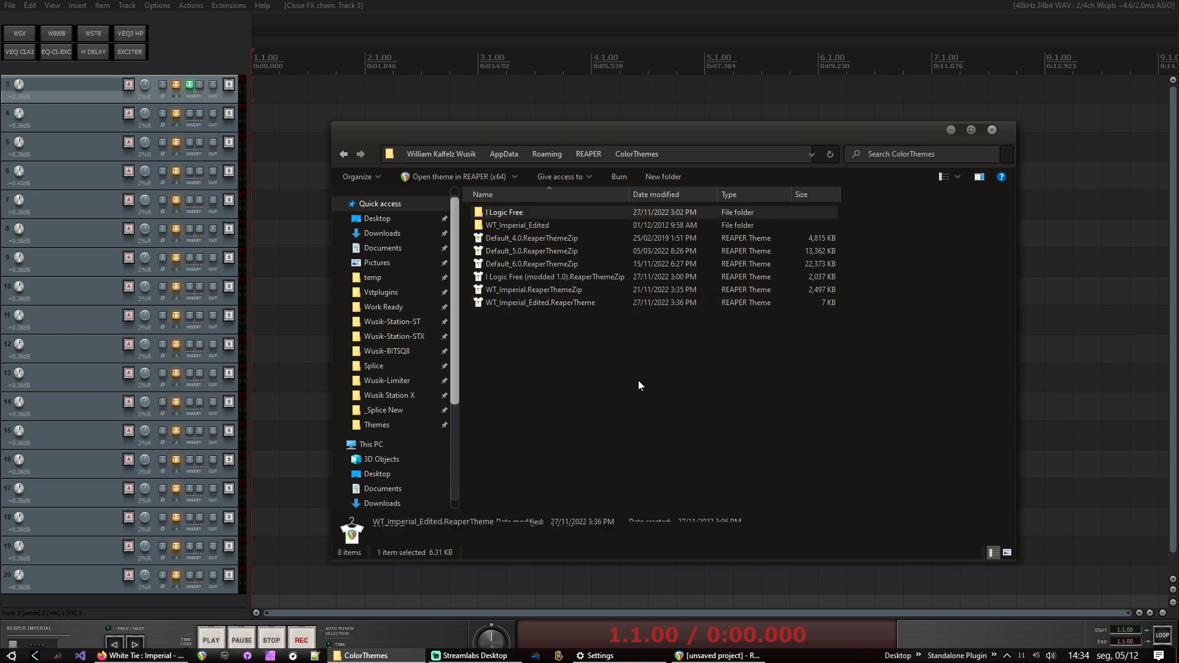
key(Down)
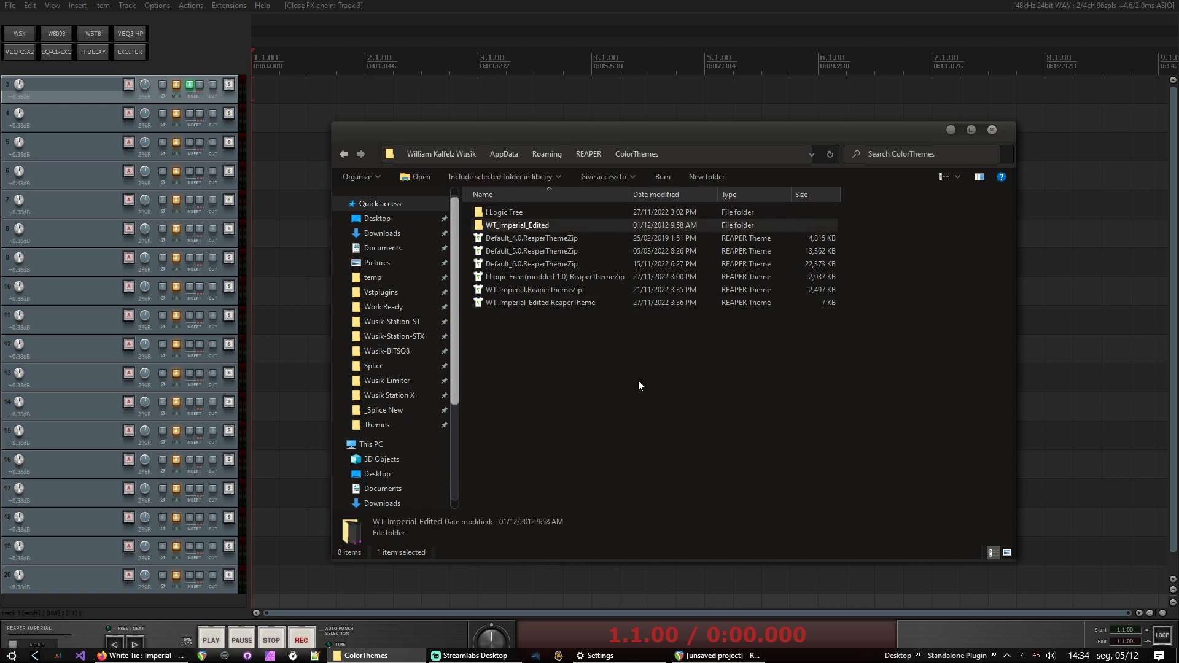
key(End)
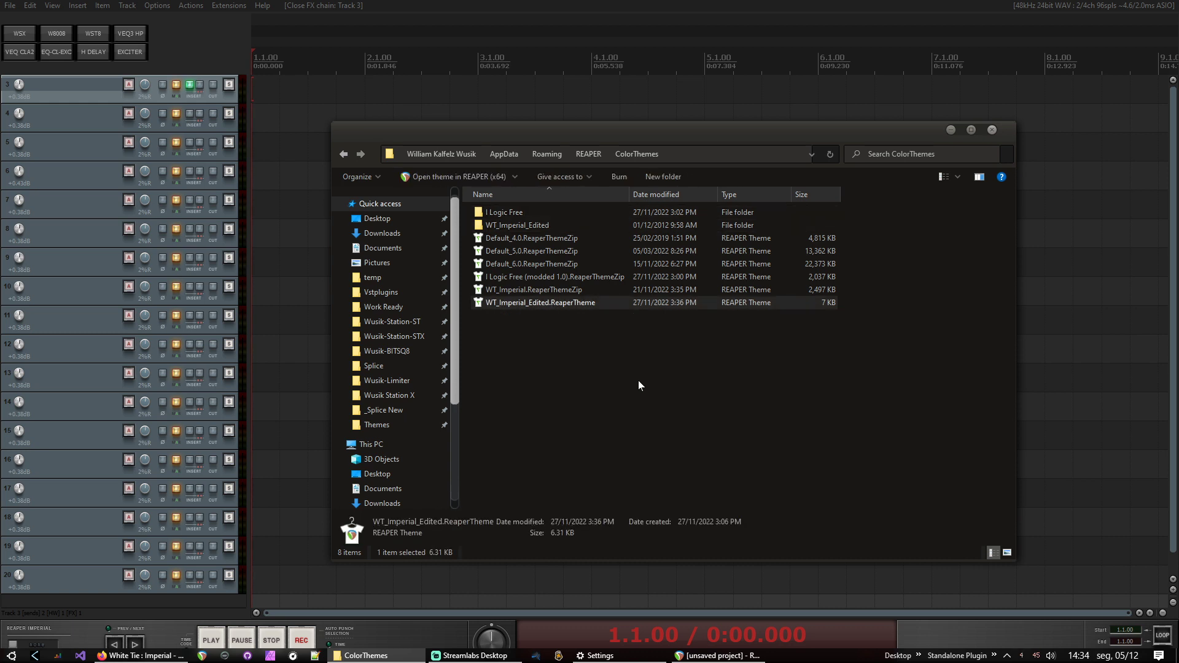
key(Up)
key(Up)
key(Up)
key(Up)
key(Up)
key(Down)
key(Down)
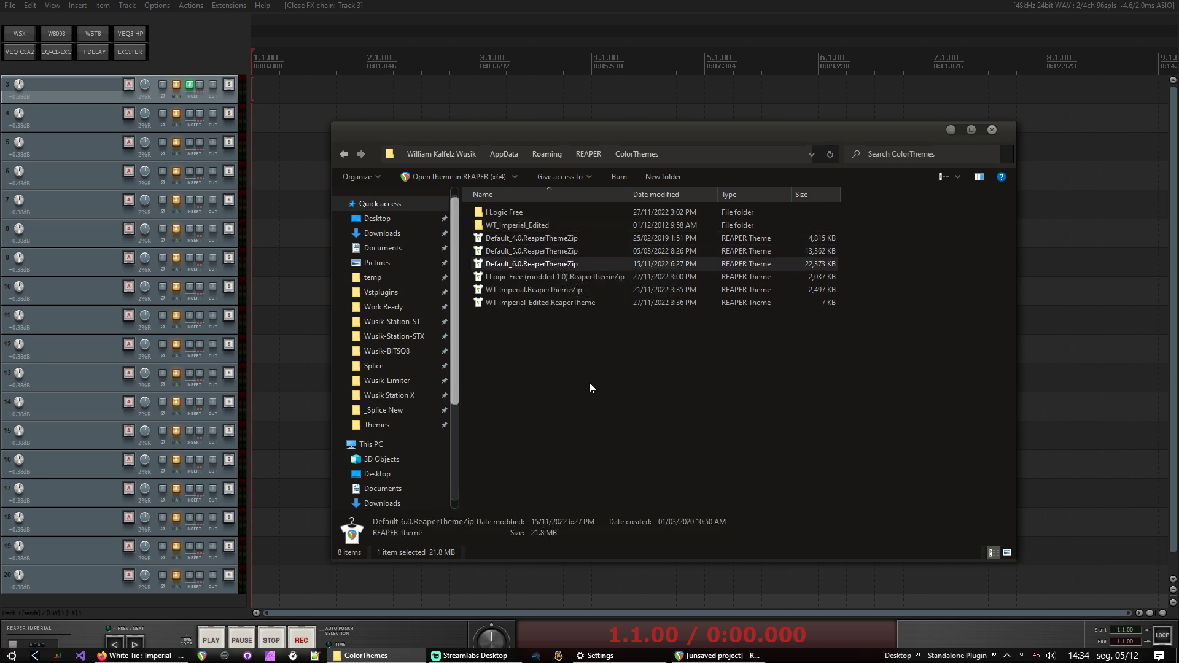
key(F2)
key(End)
text(.zip)
key(Return)
- Accept the extension change, browse the archive's Default_6.0_unpacked\150 folder, then close the viewer
key(Return)
key(Up)
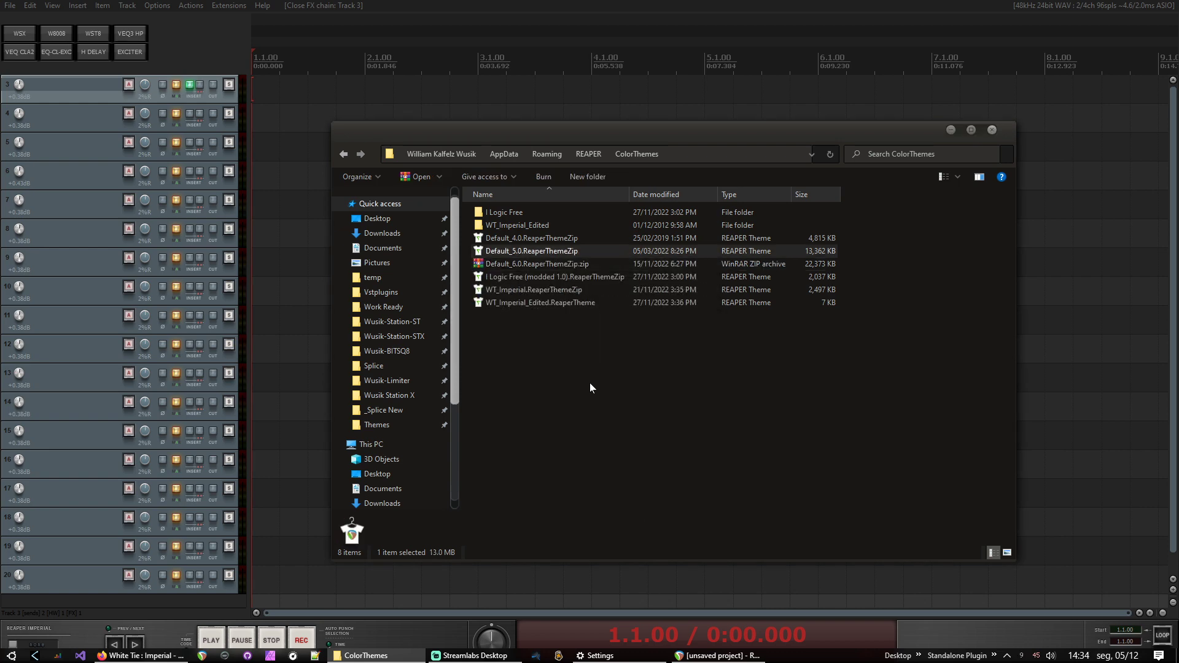
key(Down)
key(Return)
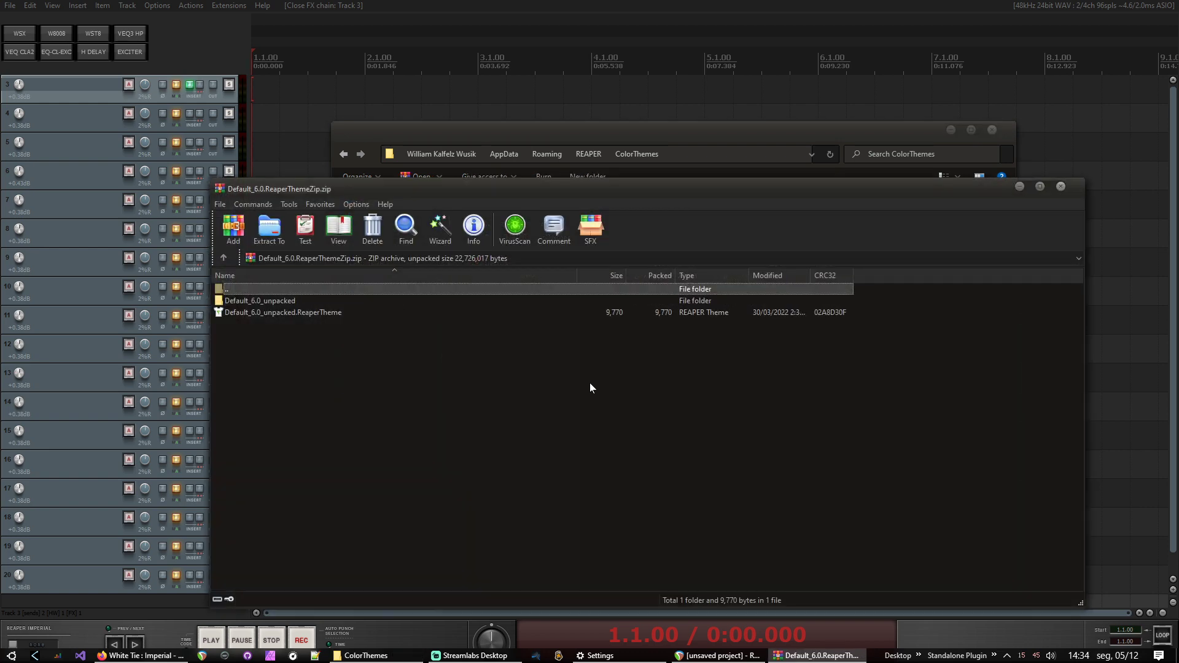
key(Down)
key(Return)
key(Down)
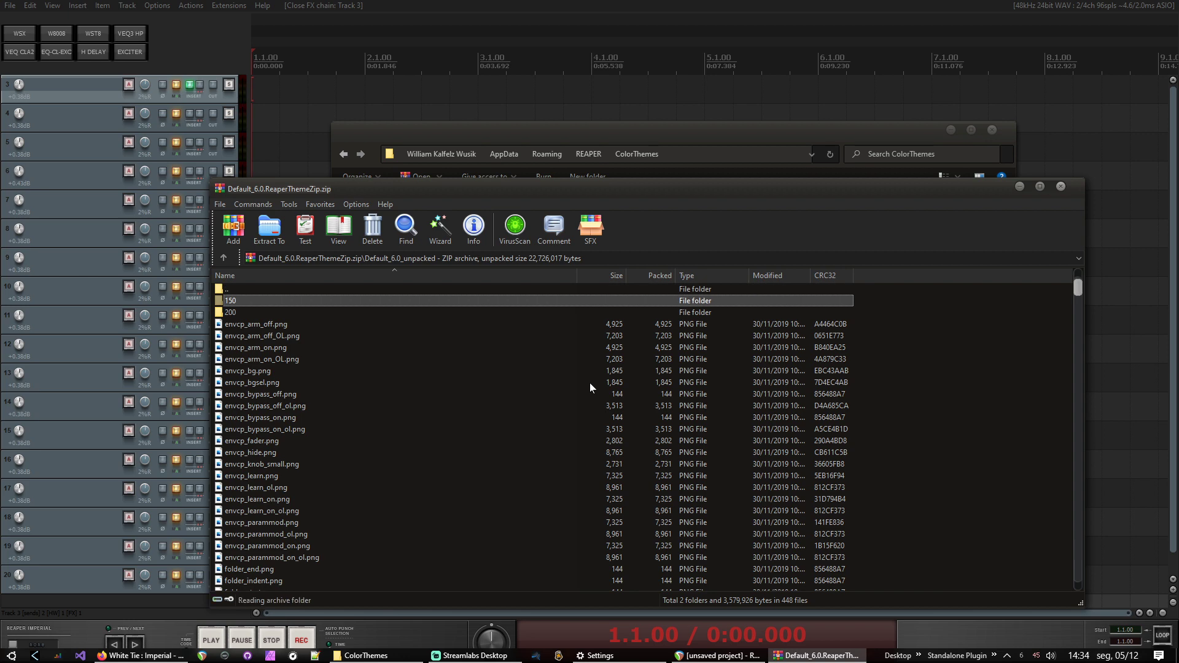
key(Return)
key(alt+F4)
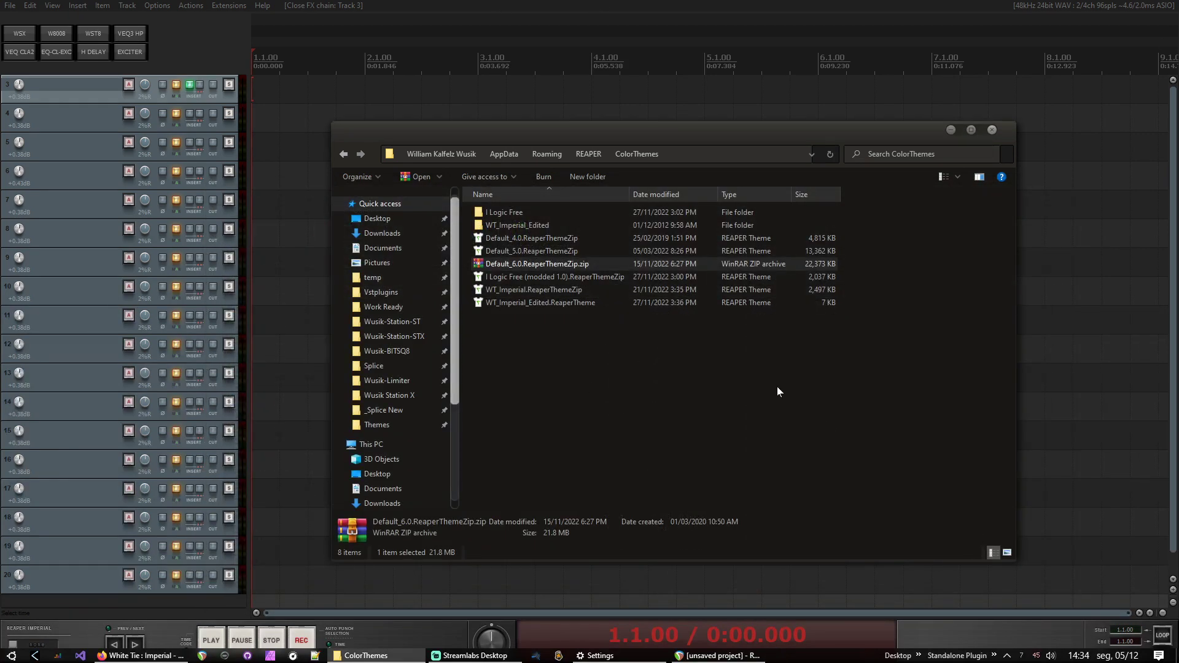
- Remove .zip to restore the Default_6.0.ReaperThemeZip name and accept the warning
key(F2)
key(End)
key(BackSpace)
key(BackSpace)
key(BackSpace)
key(BackSpace)
key(Return)
key(Return)
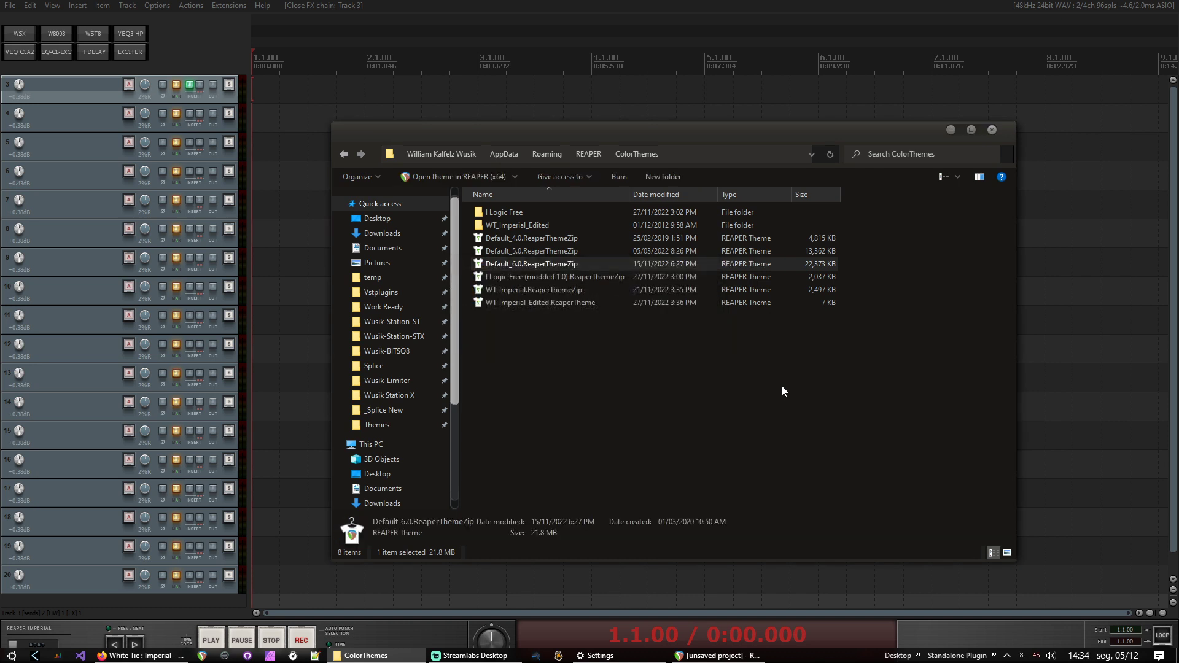
key(End)
- Open the WT_Imperial_Edited folder in ColorThemes
key(Up)
key(Up)
key(Up)
key(Up)
key(Up)
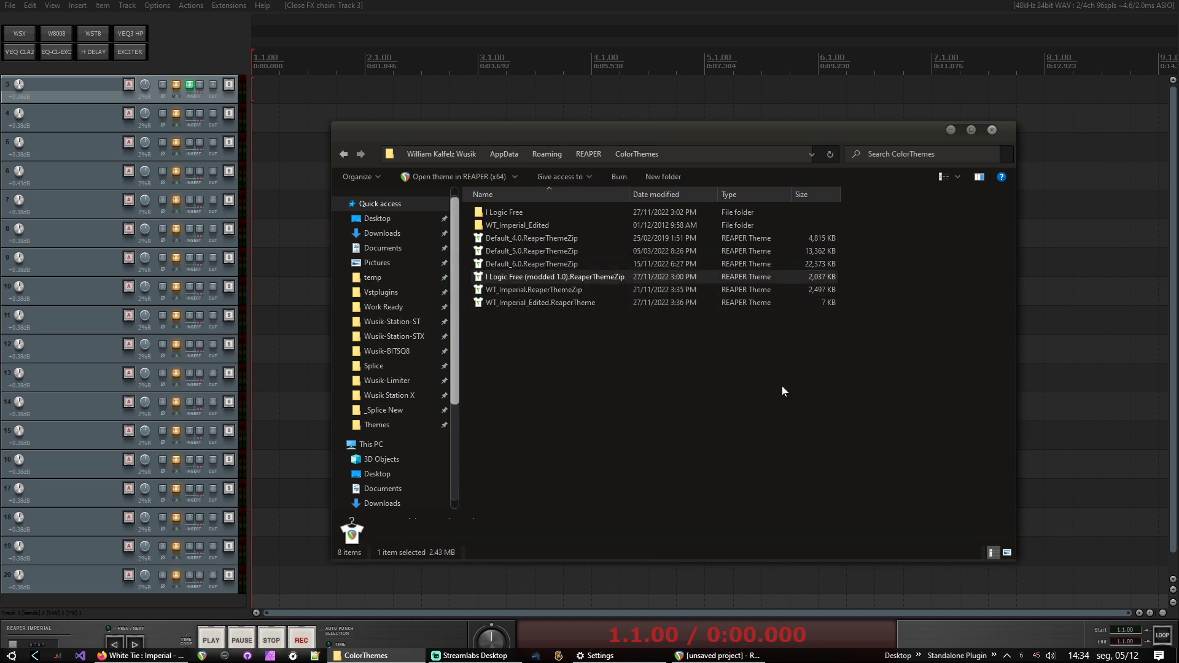
key(Up)
key(End)
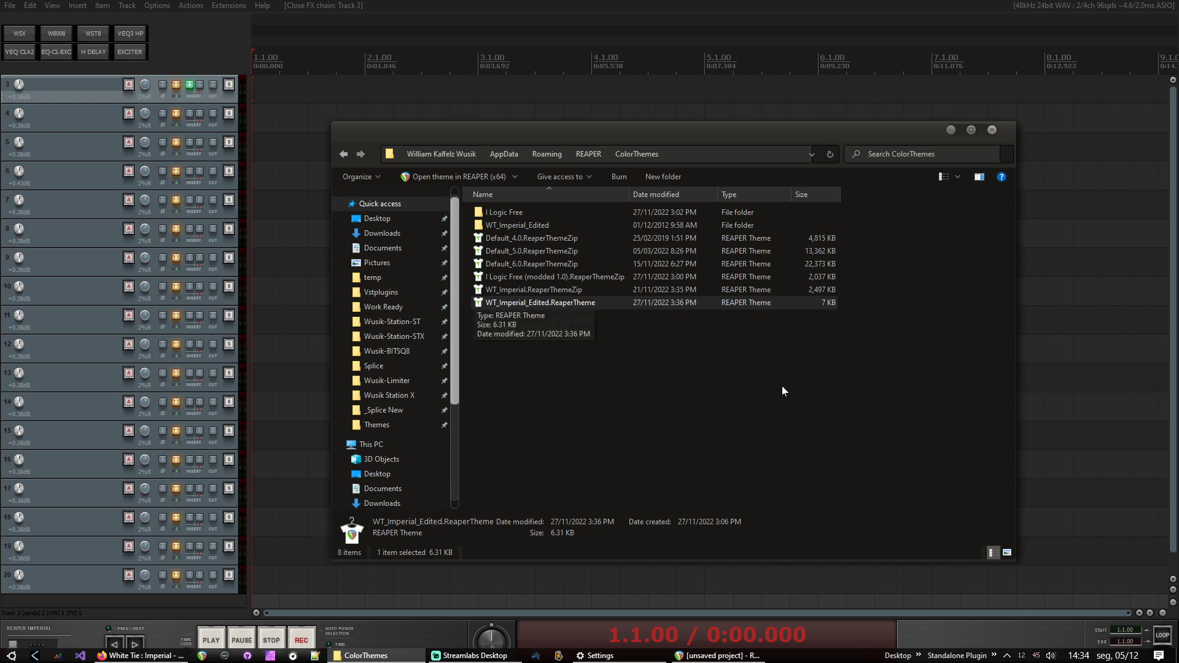
key(Home)
key(Down)
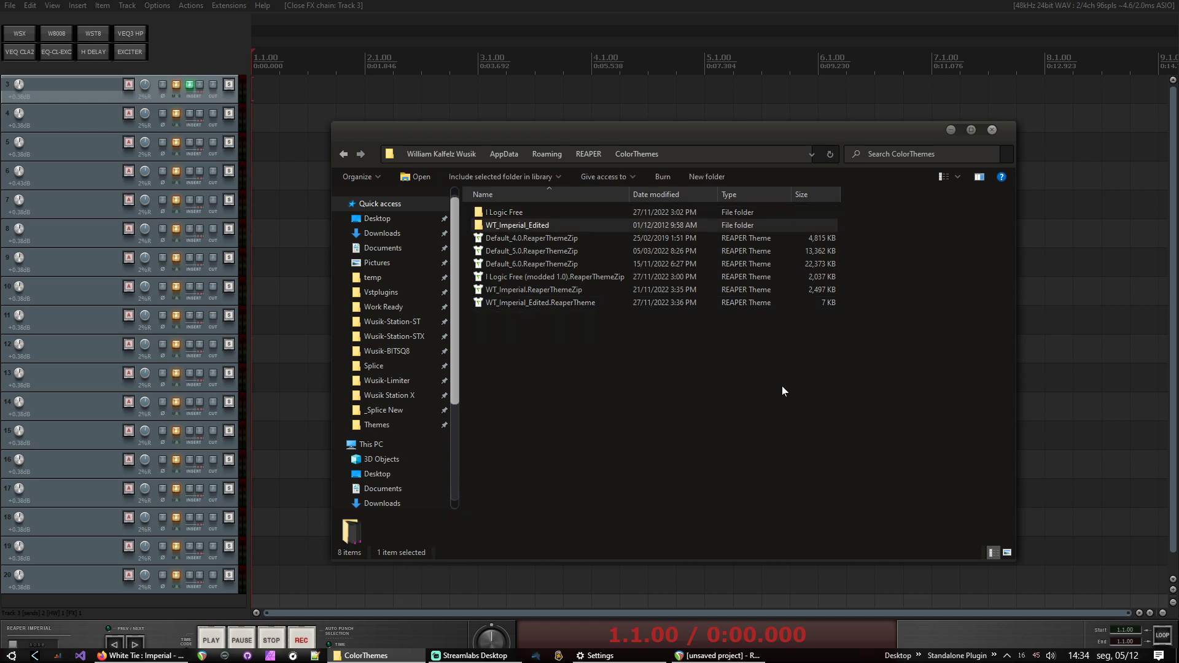
key(Return)
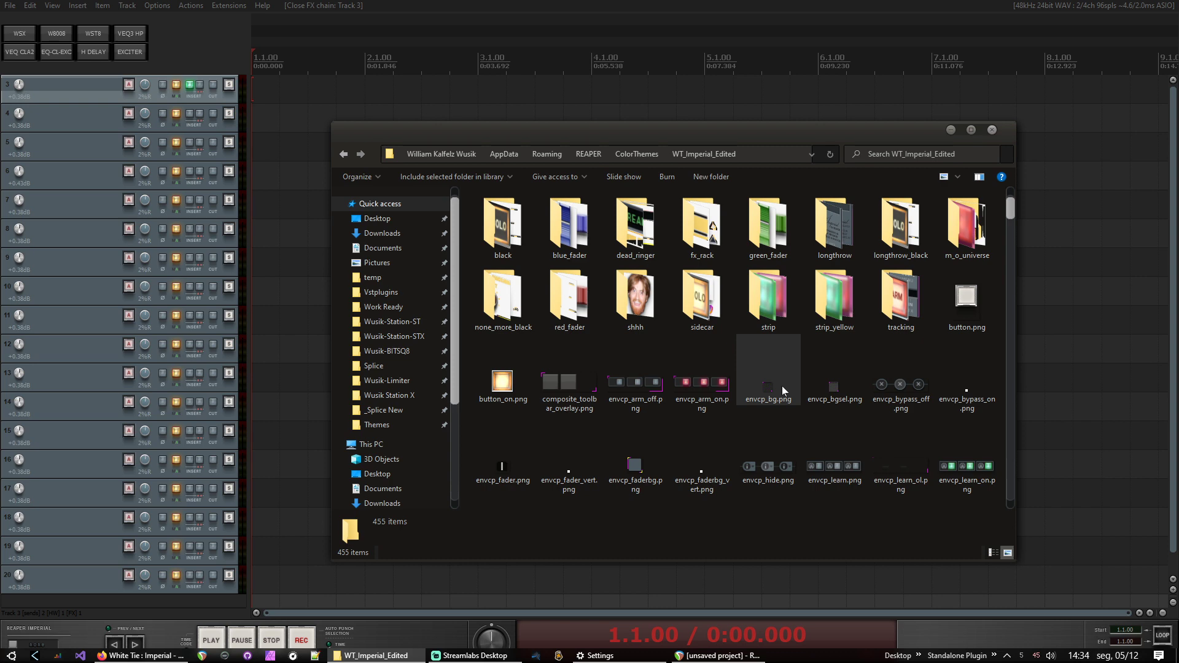
- Maximize the WT_Imperial_Edited folder window and switch it to Details view
click(973, 129)
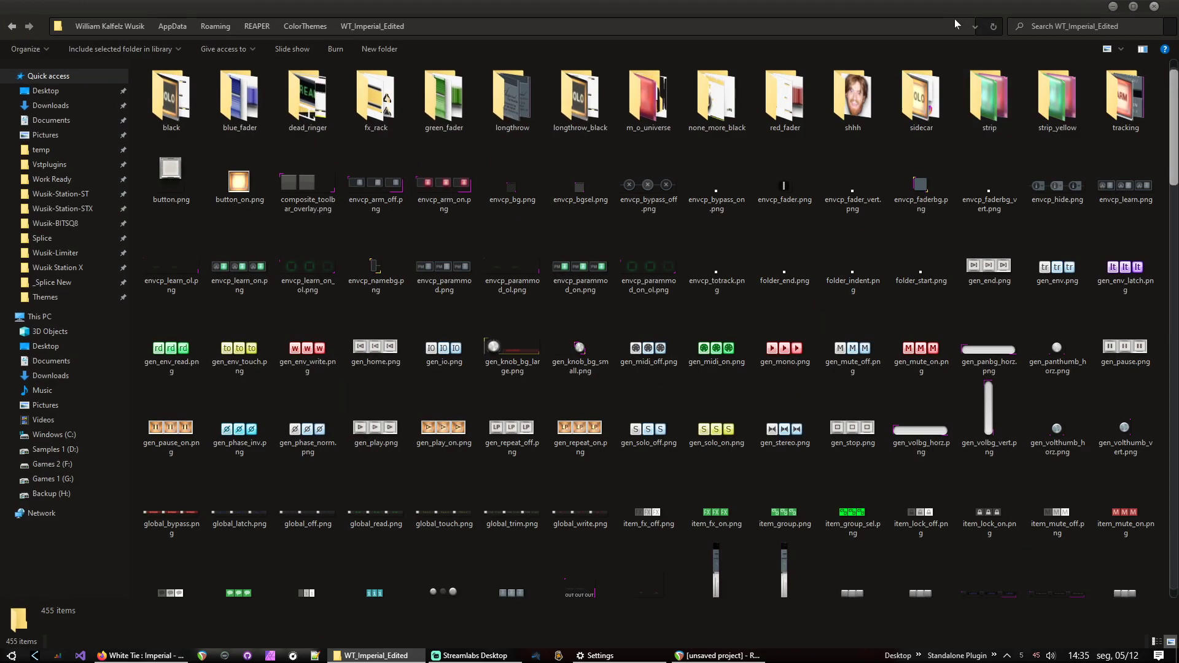
scroll(840, 338, down, 5)
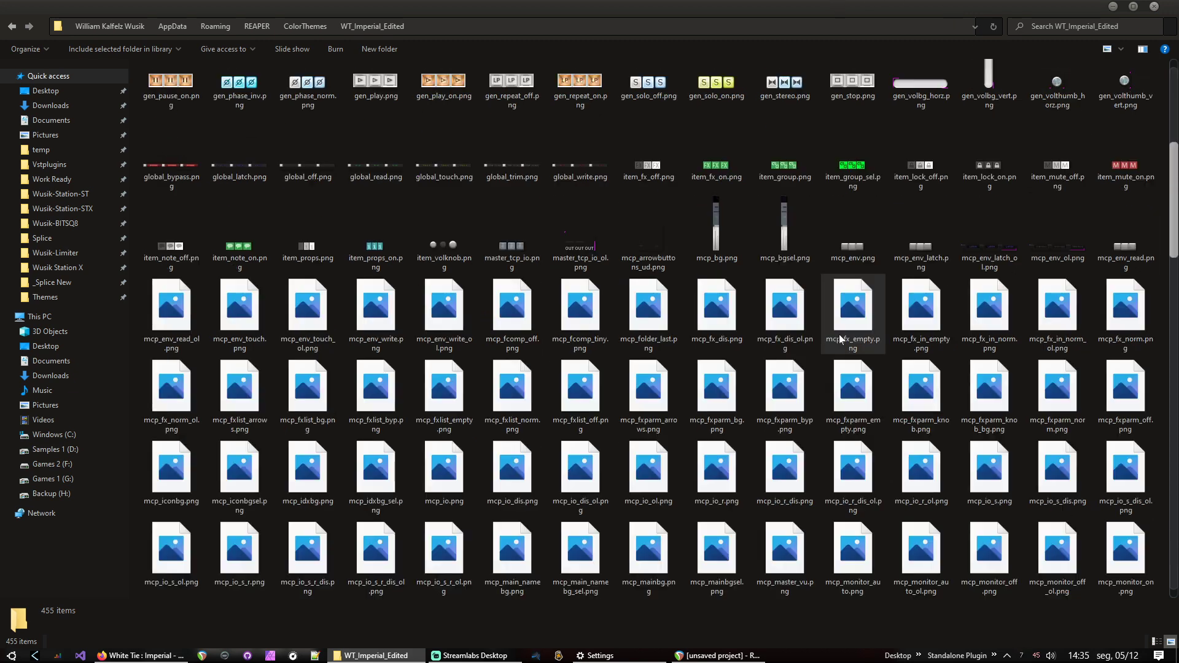
scroll(840, 338, down, 10)
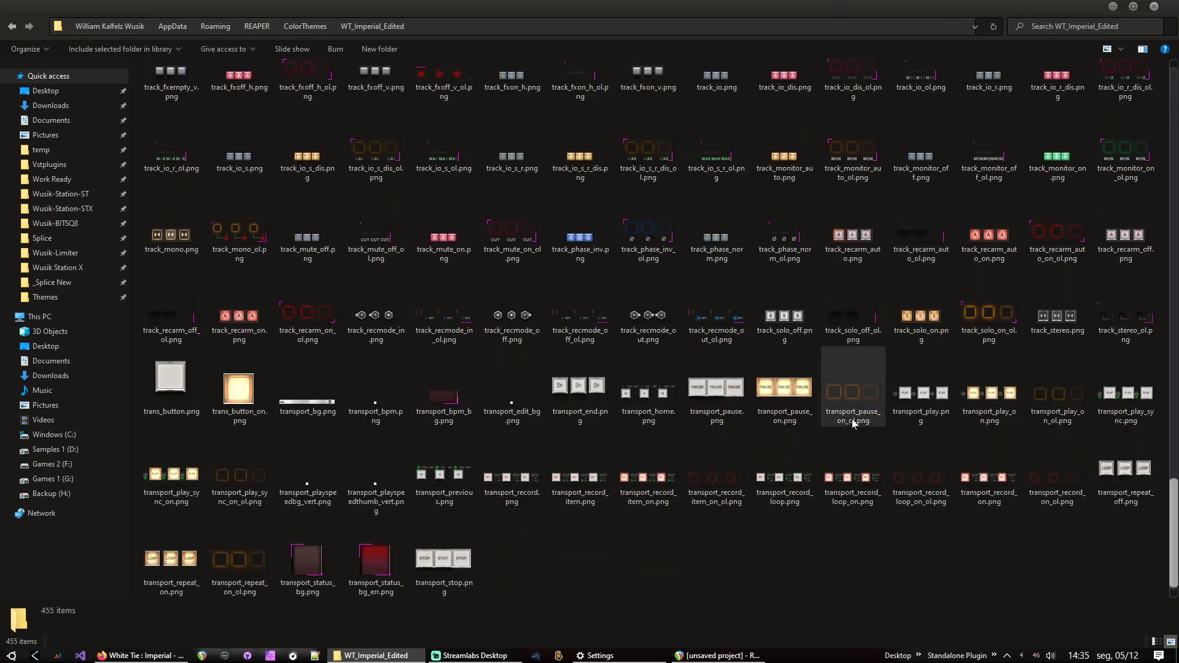
right_click(608, 593)
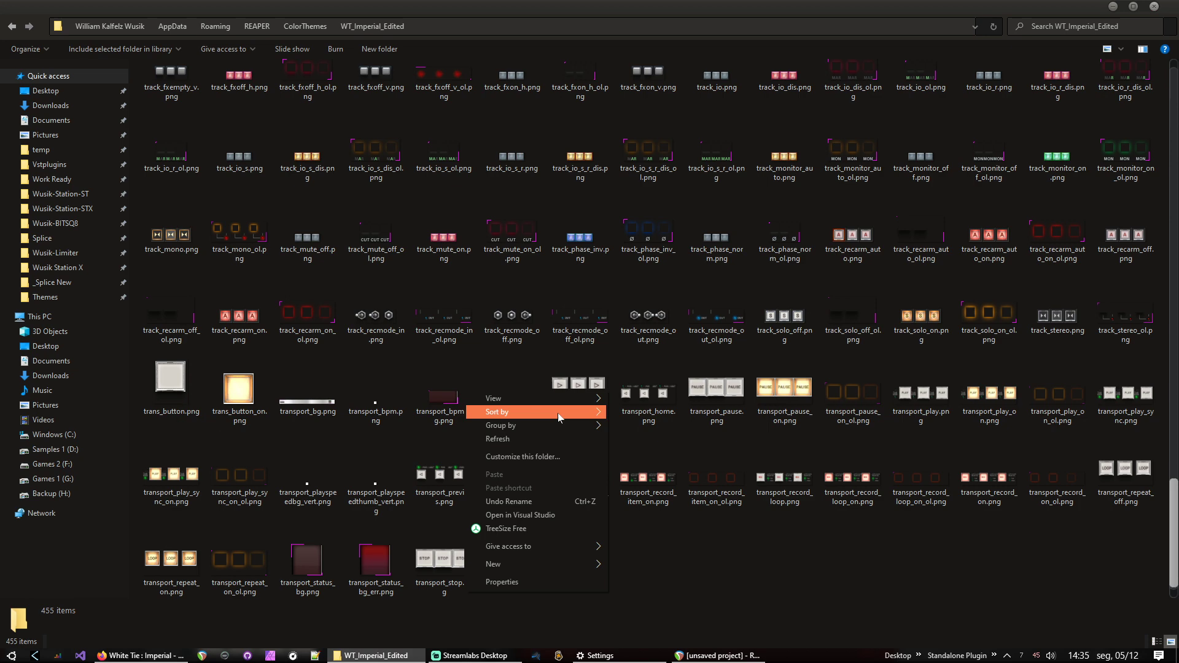
mouse_move(547, 398)
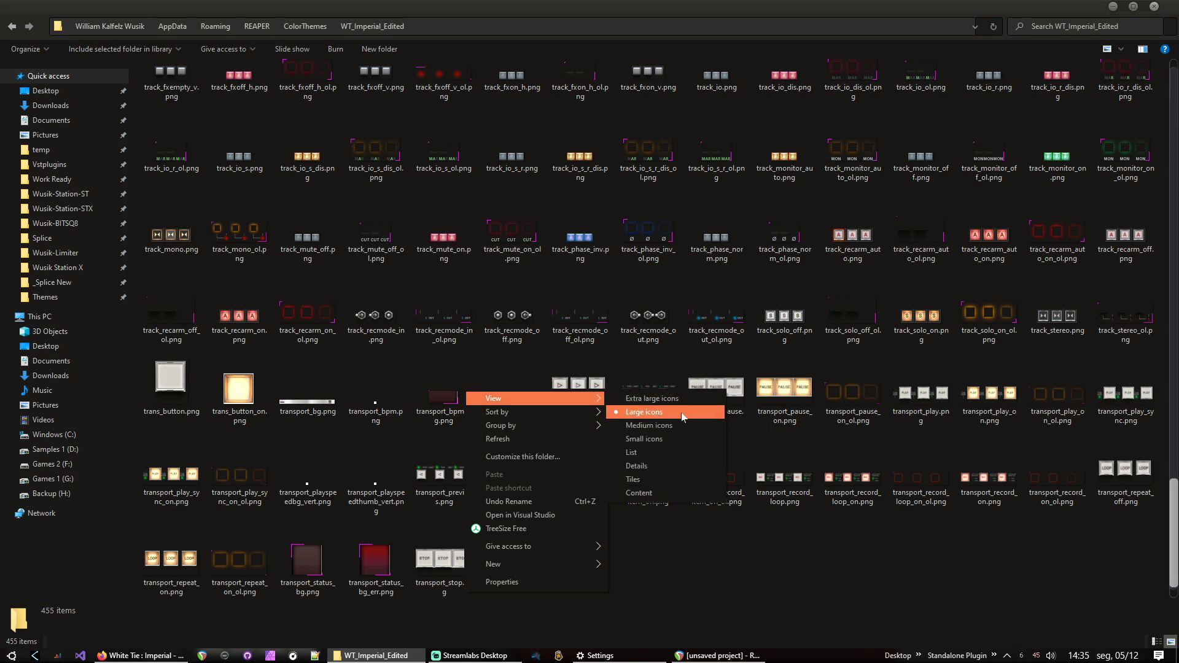
click(667, 467)
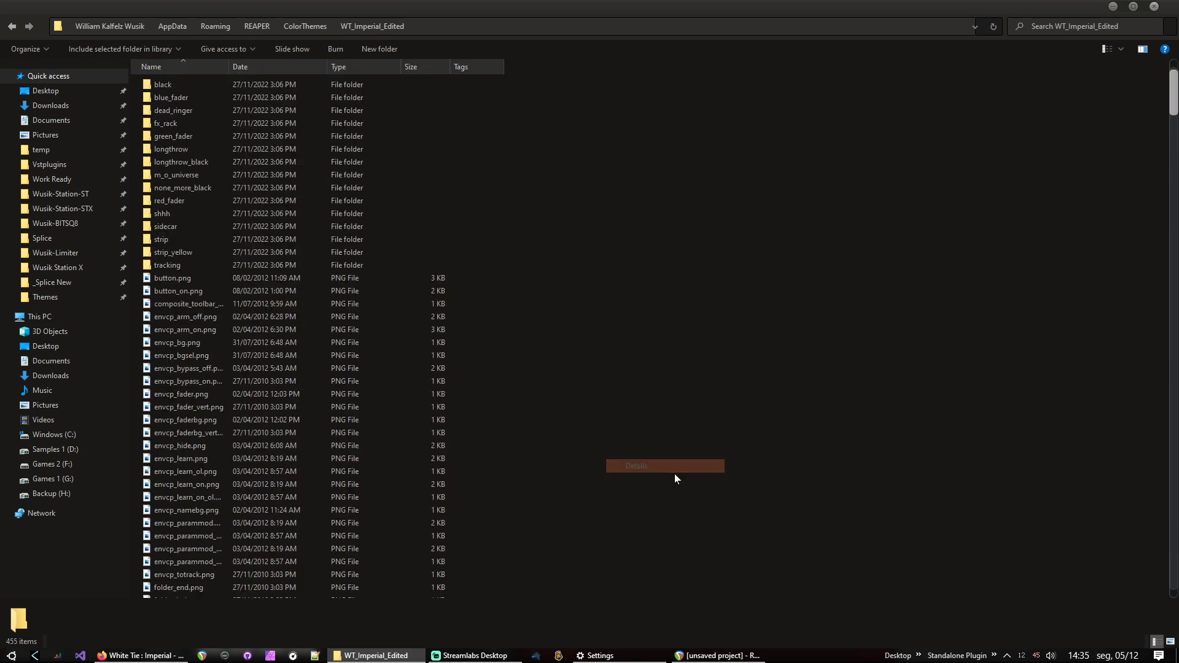
- Sort by date modified, then open rtconfig.txt in Notepad and page down through it
click(269, 66)
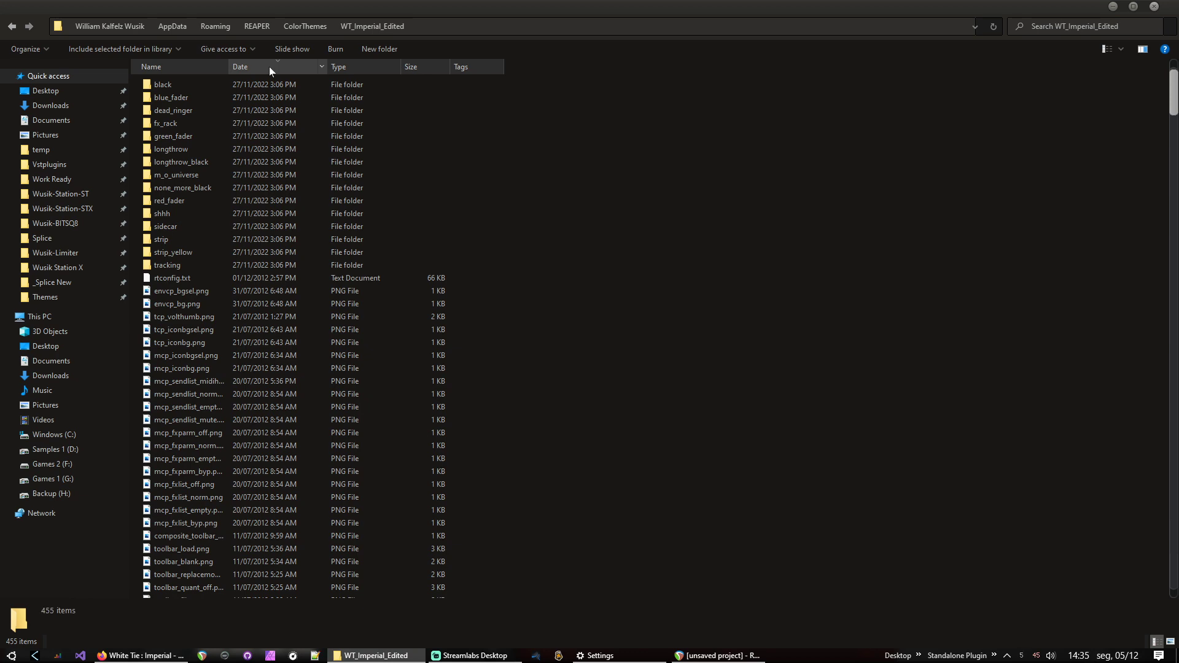
double_click(255, 276)
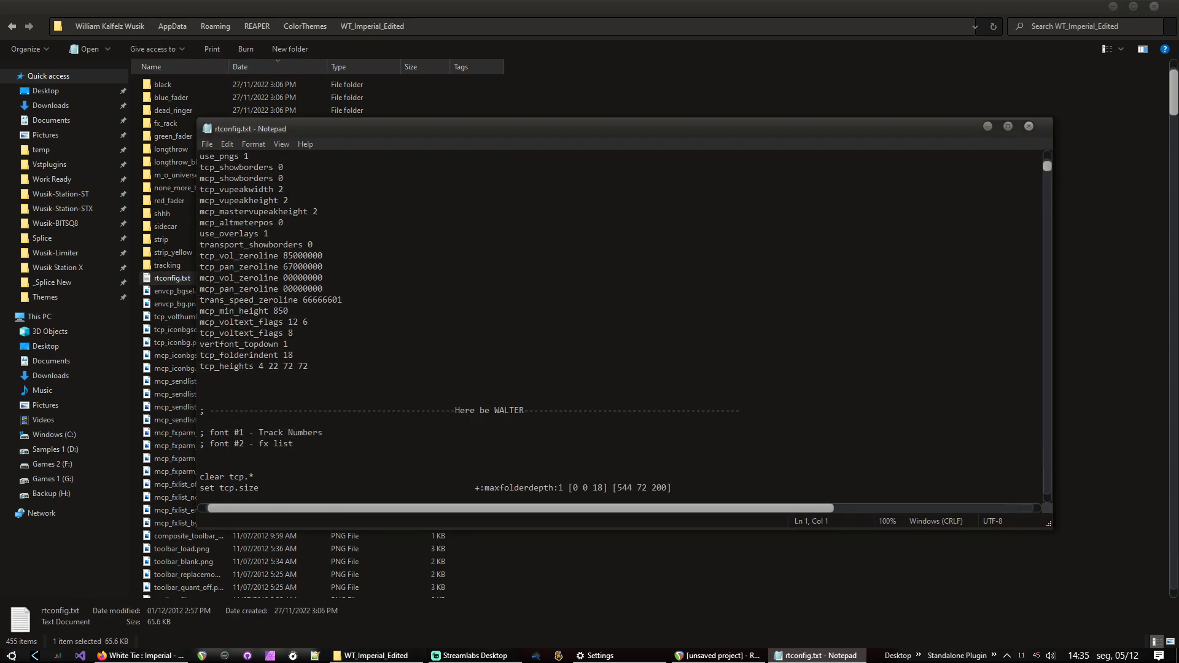
key(Page_Down)
key(Page_Down)
key(Page_Down)
key(Page_Down)
key(Page_Down)
key(Page_Down)
key(Page_Down)
key(Page_Down)
key(Page_Down)
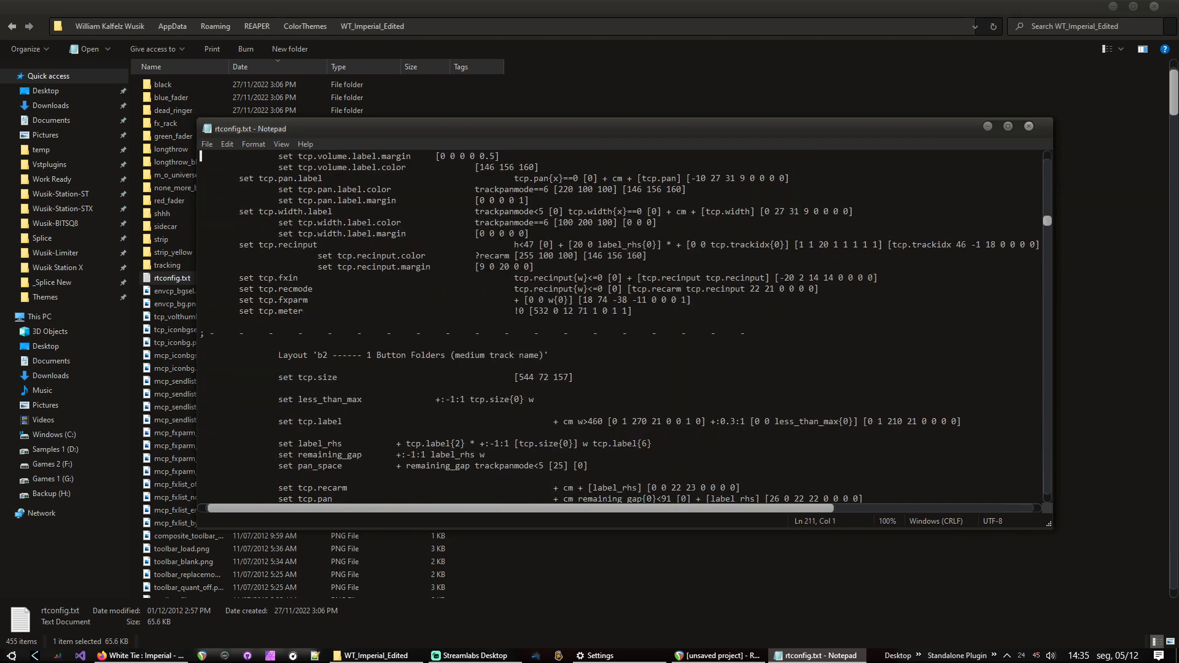
- Close rtconfig.txt and look over the file list from bottom to top
key(alt+F4)
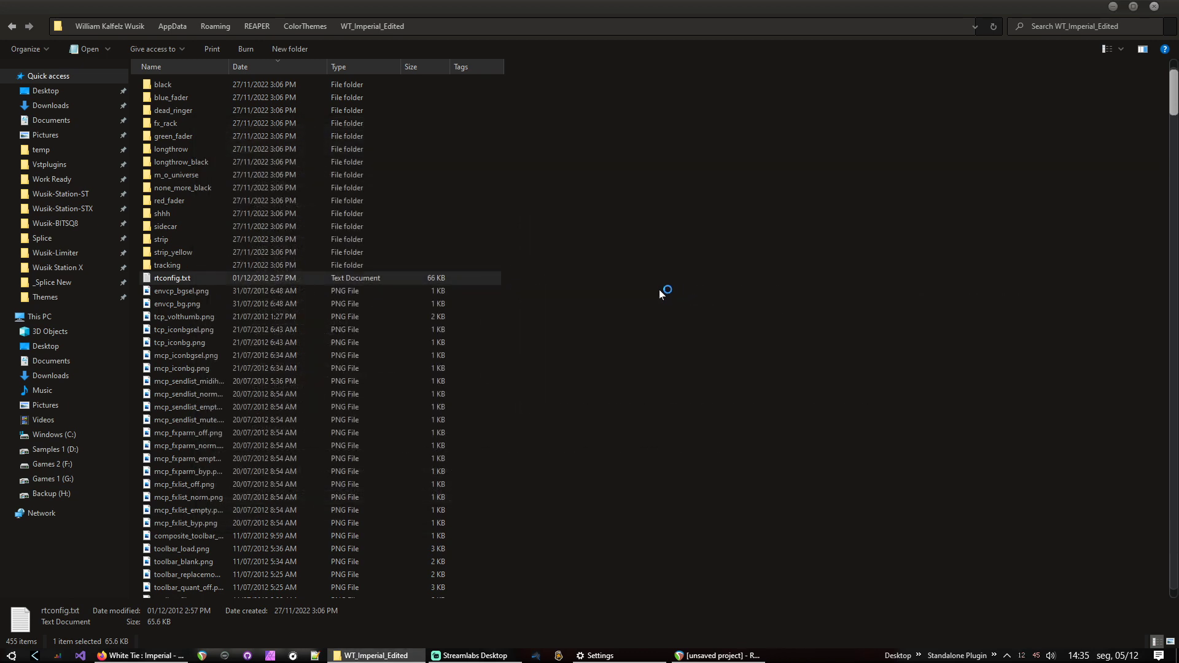
scroll(567, 274, down, 5)
click(580, 266)
key(End)
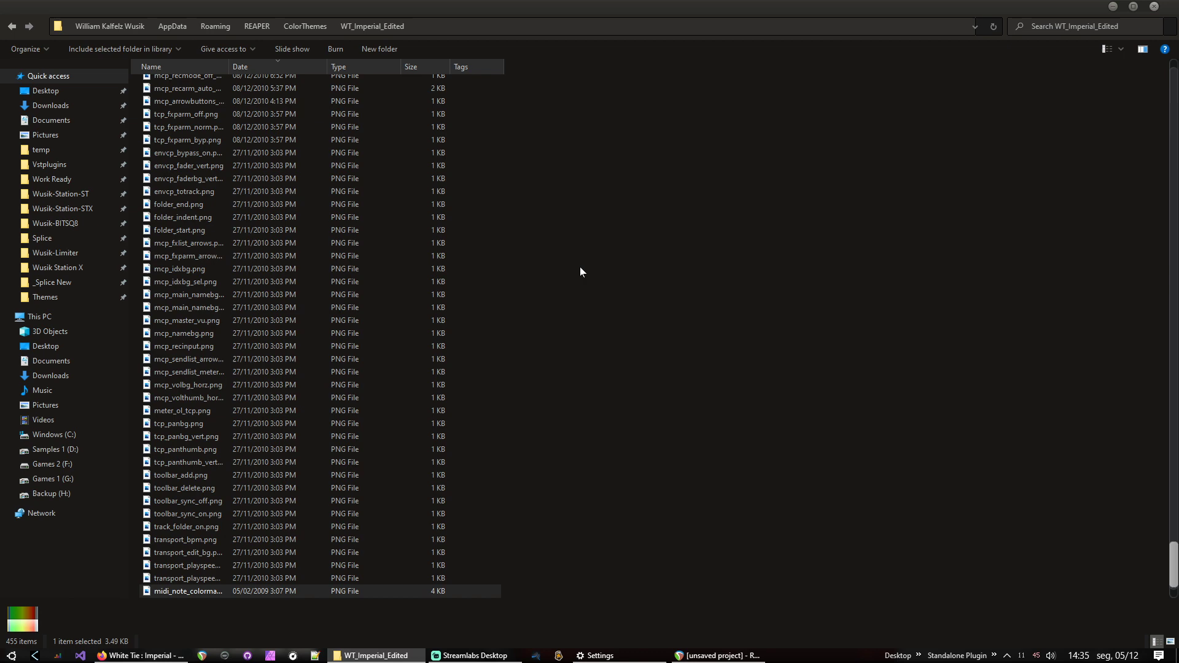
key(Home)
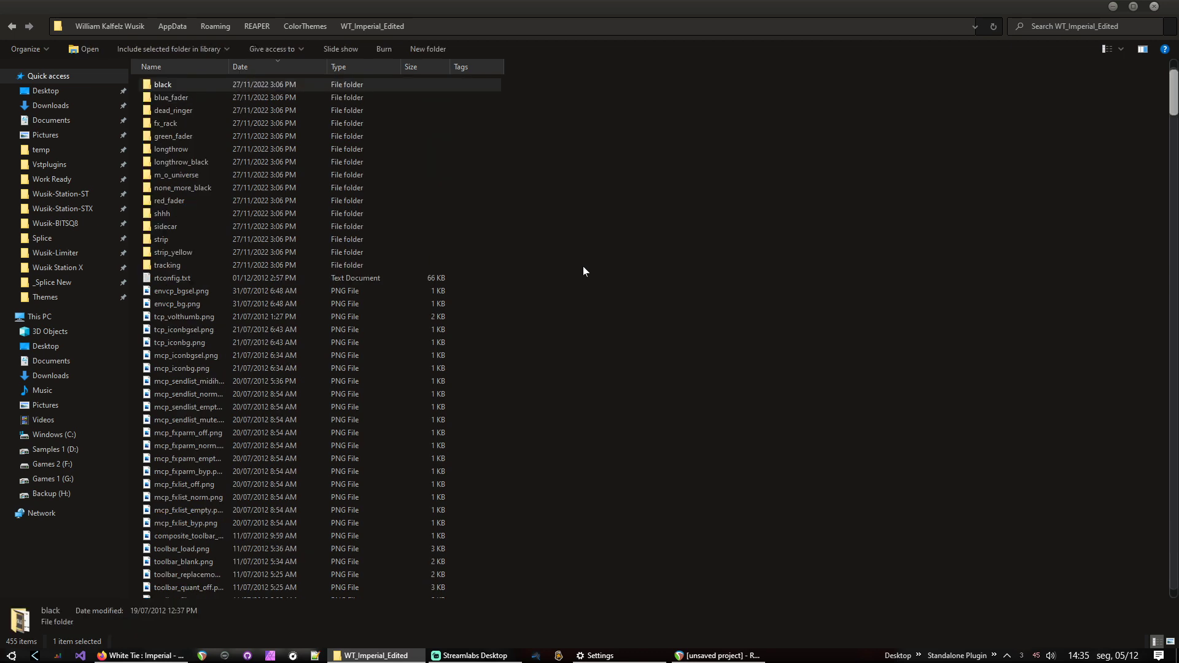
- Restore the Explorer window, go up to ColorThemes, and close Explorer
double_click(654, 2)
key(BackSpace)
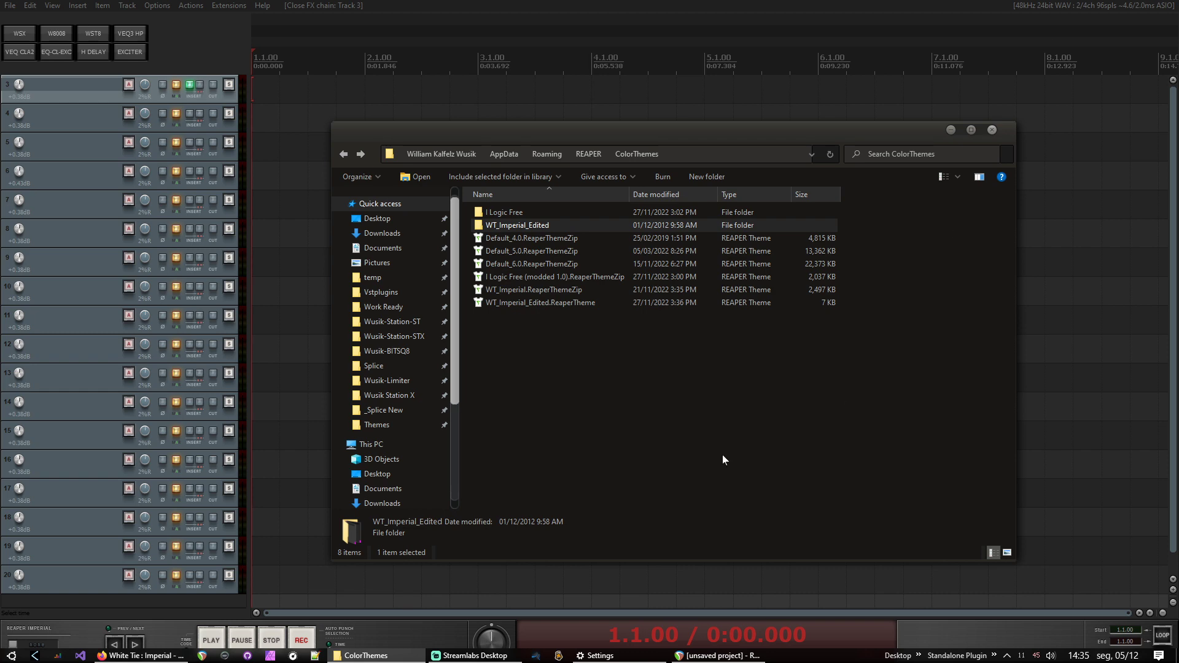
click(992, 130)
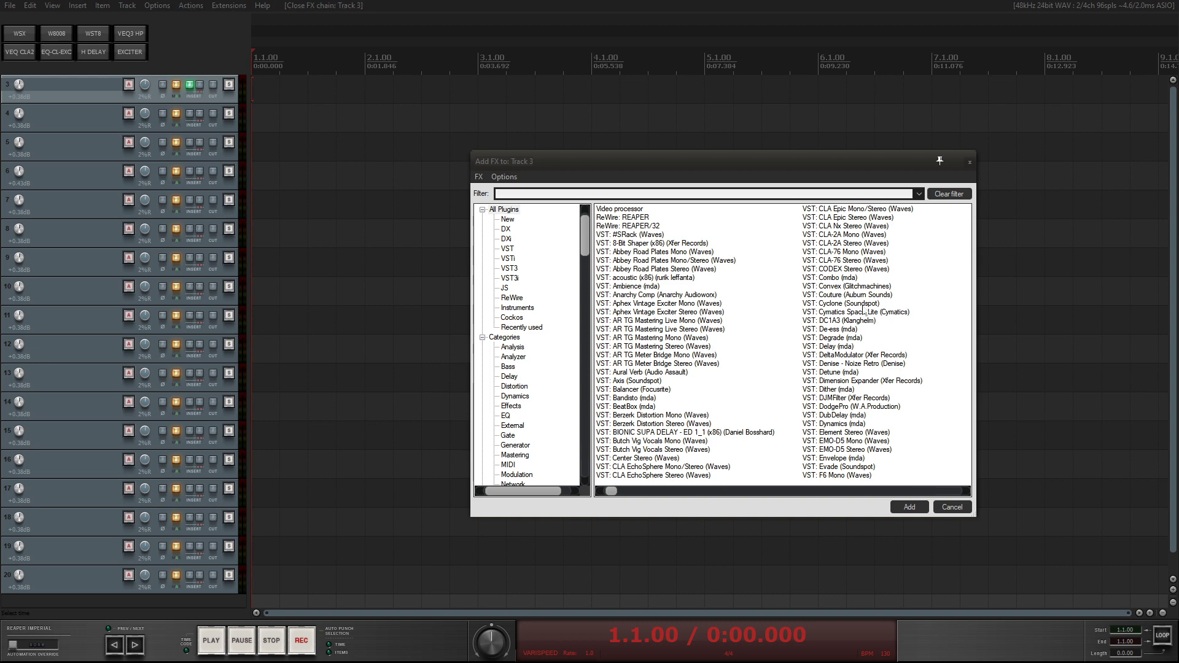
- Open REAPER's Options menu to reach the resource path command
click(165, 6)
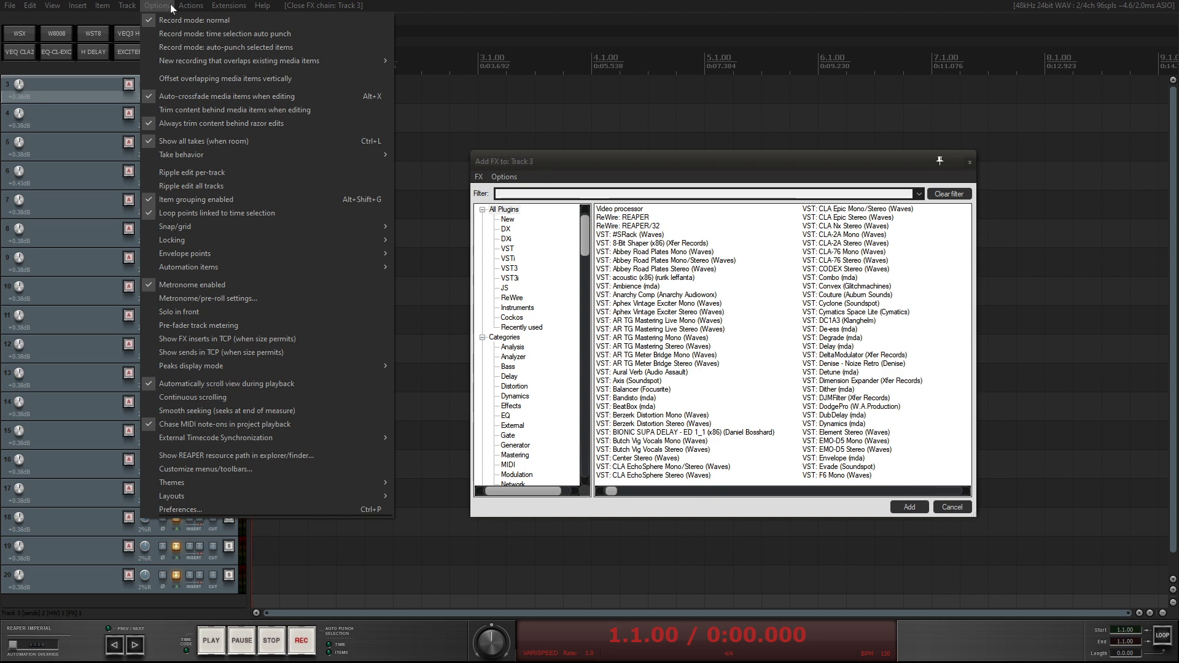
- Open the resource folder, enter ColorThemes, and load WT_Imperial_Edited.ReaperTheme into REAPER
click(319, 454)
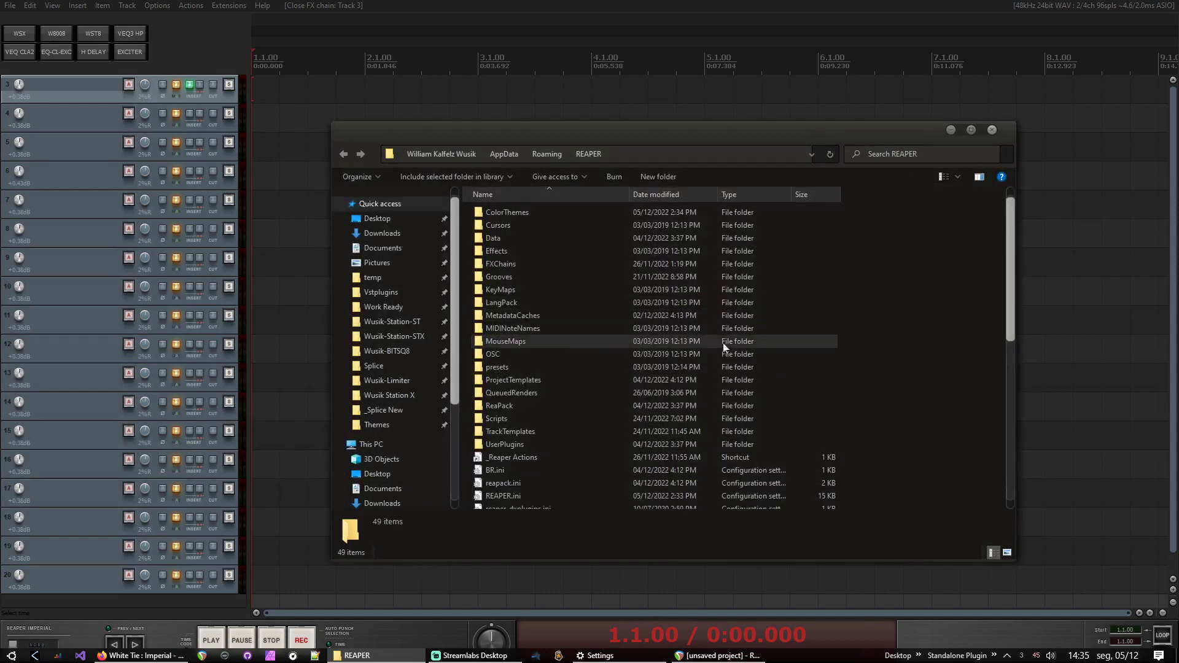
key(c)
key(Return)
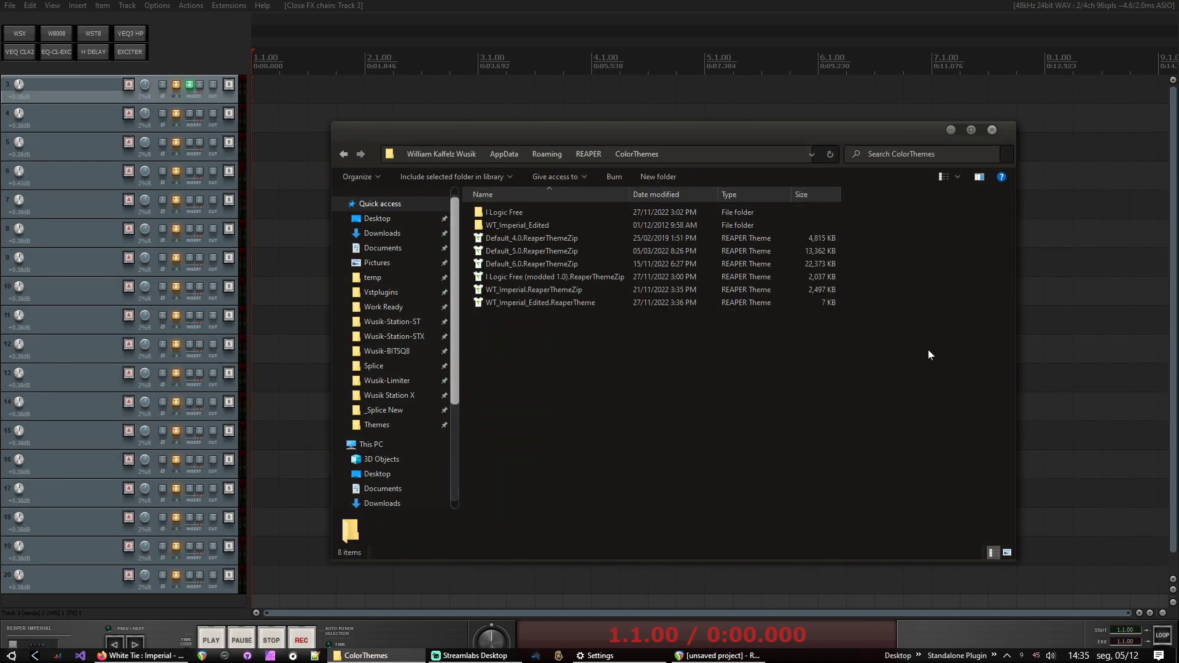
key(End)
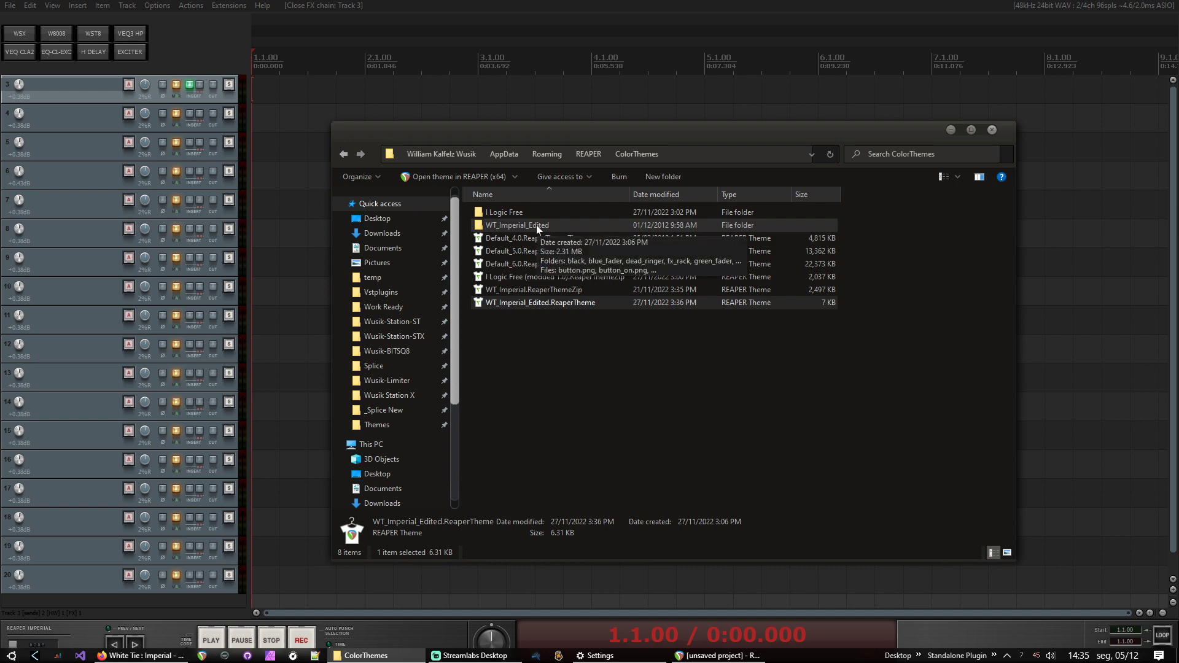
double_click(584, 308)
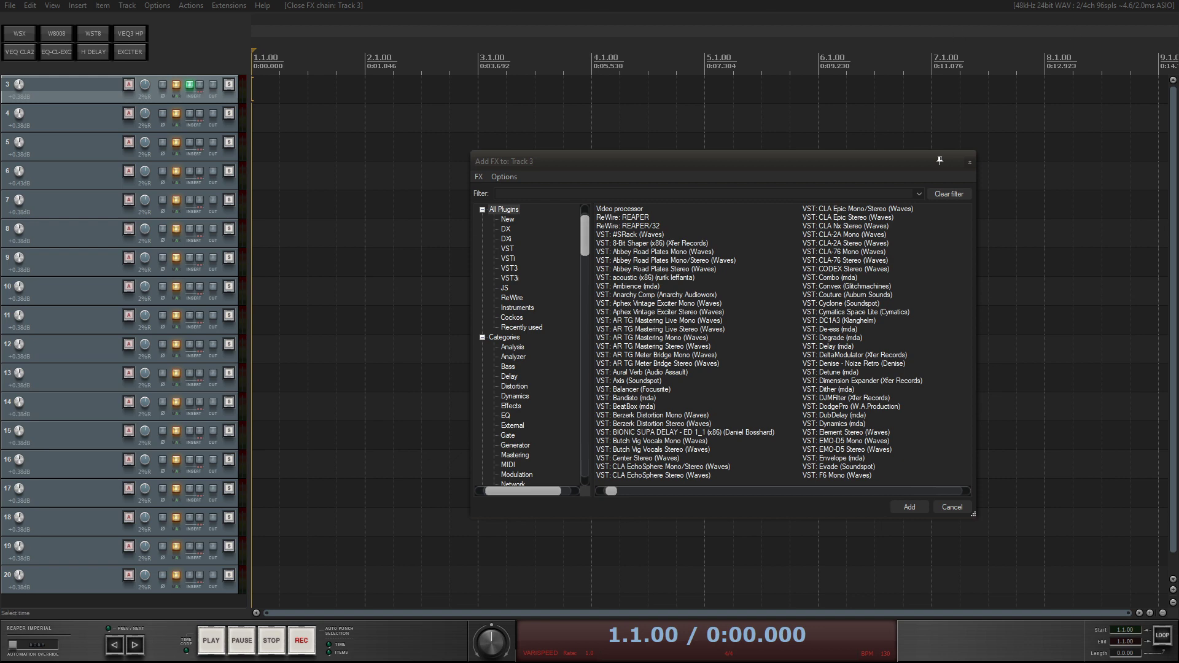
- Show the Track Panel layout list under Options > Layouts
click(156, 6)
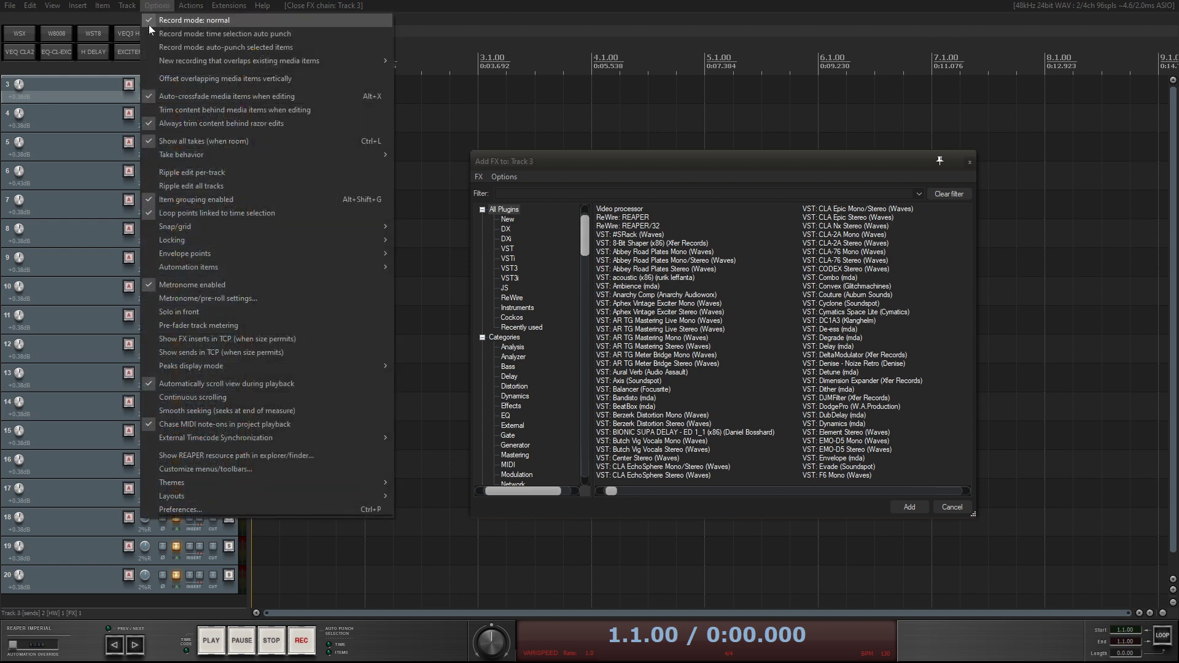
mouse_move(322, 497)
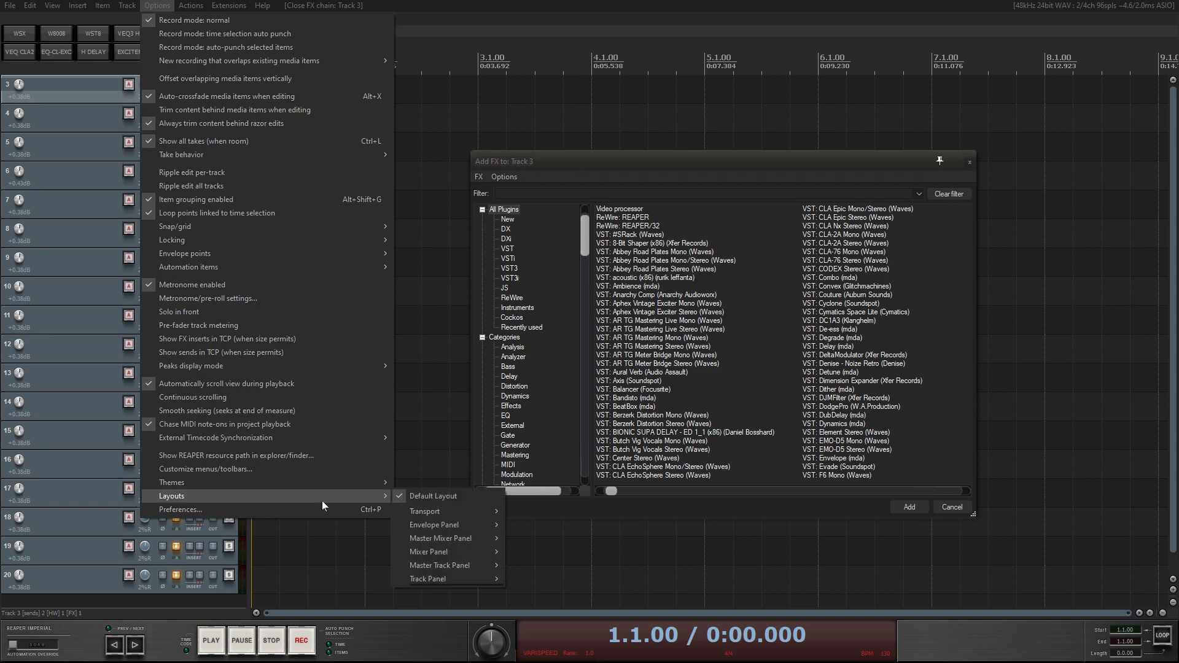
mouse_move(467, 510)
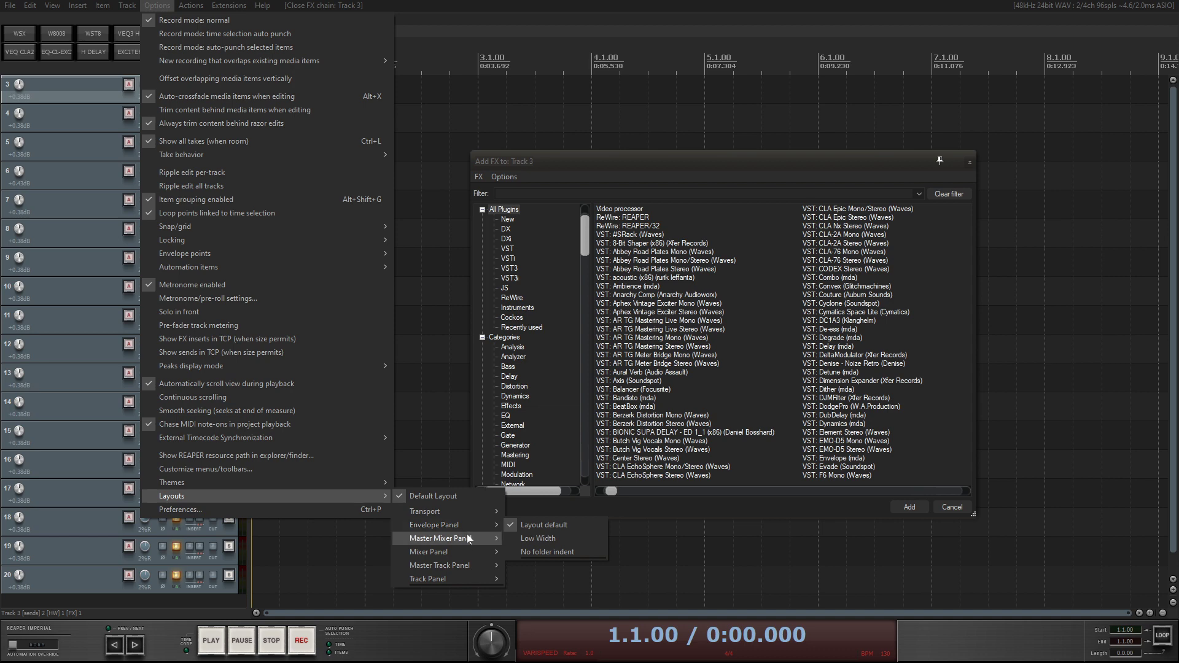
mouse_move(467, 536)
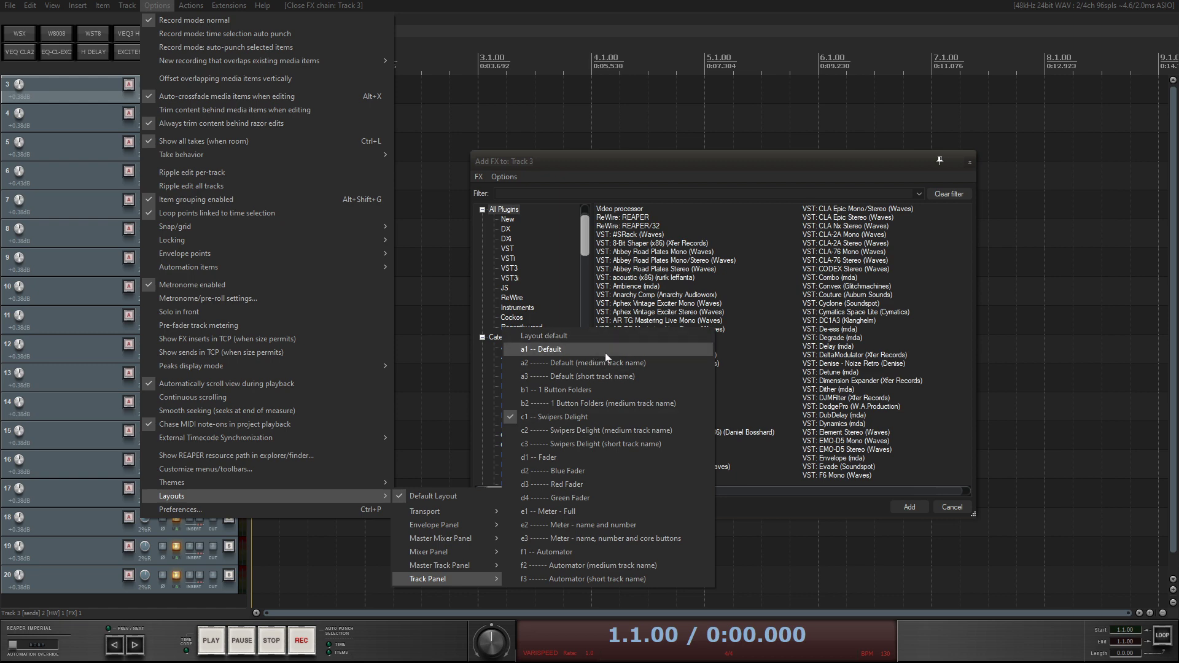
- Apply the d1 Fader track panel layout and test minimum, tall and medium track heights
click(601, 456)
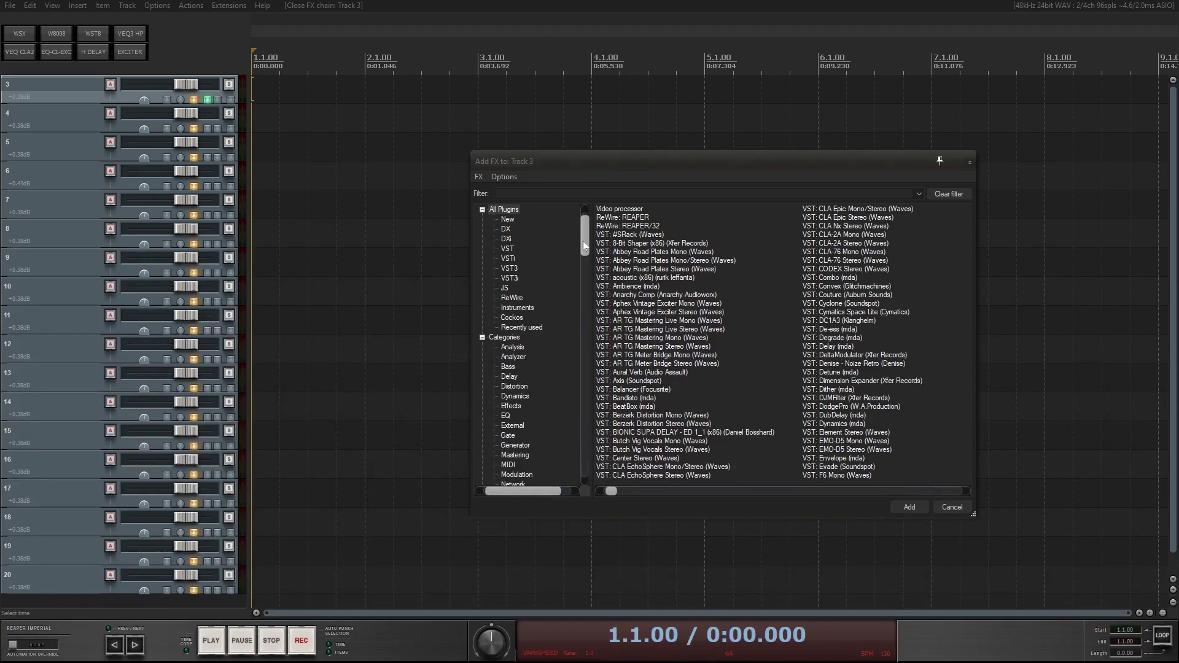
key(Page_Down)
key(Page_Up)
key(Page_Up)
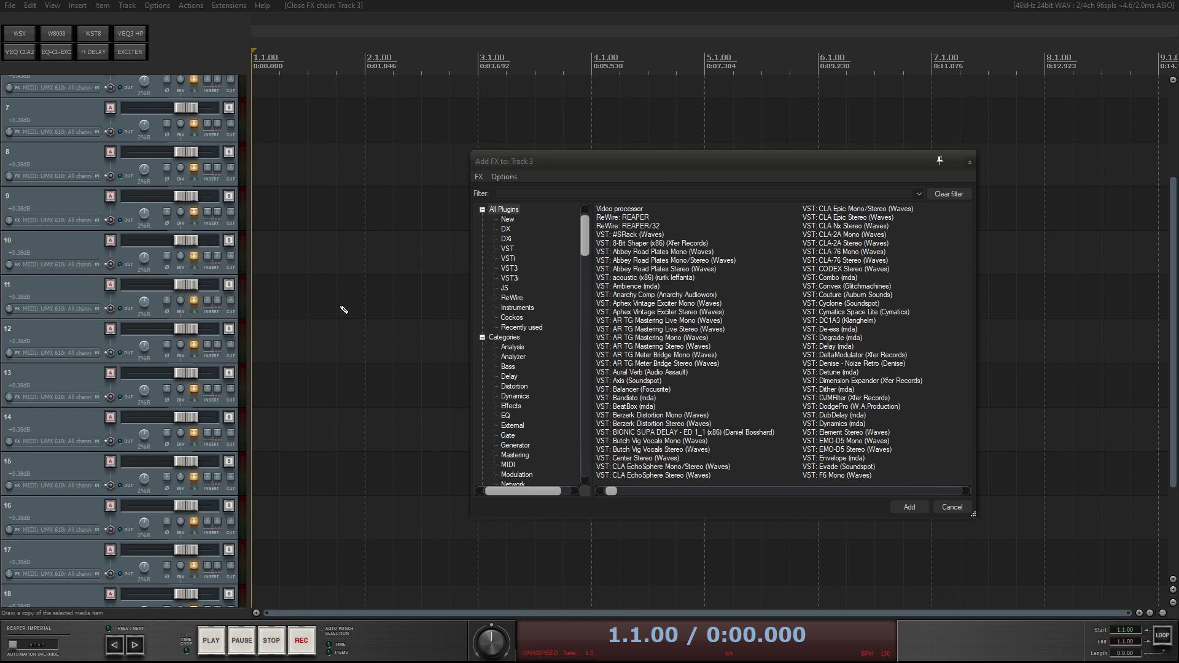
key(Page_Down)
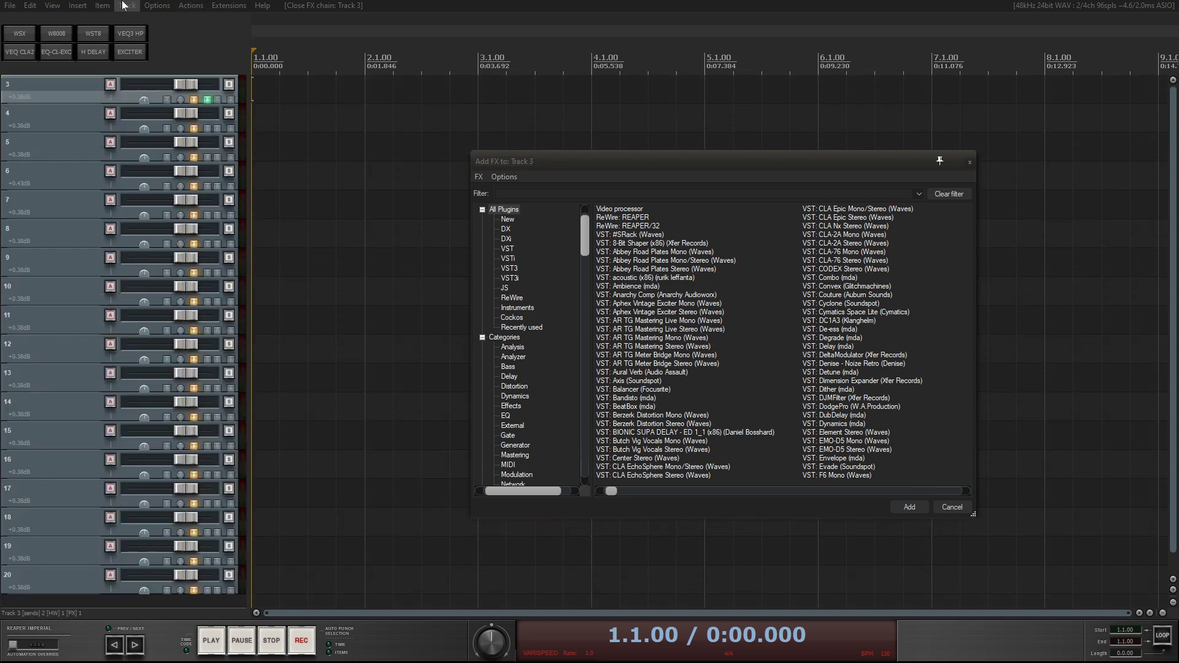
- Switch the track panels to the c1 Swipers Delight layout instead
click(156, 5)
mouse_move(290, 483)
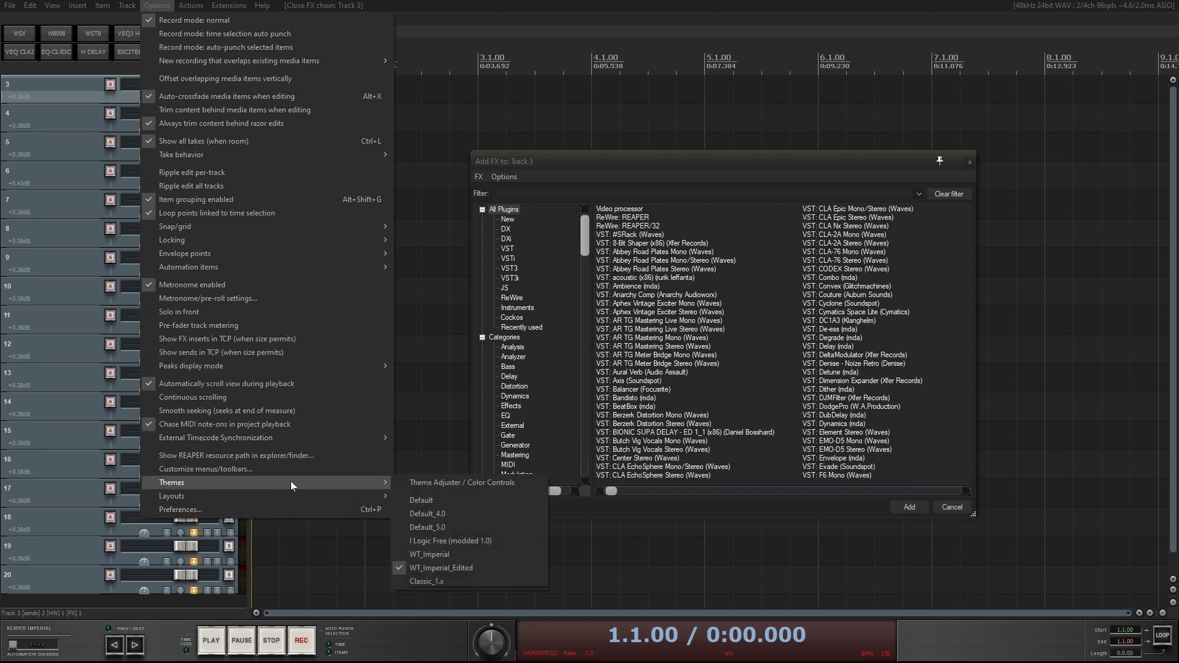
mouse_move(215, 491)
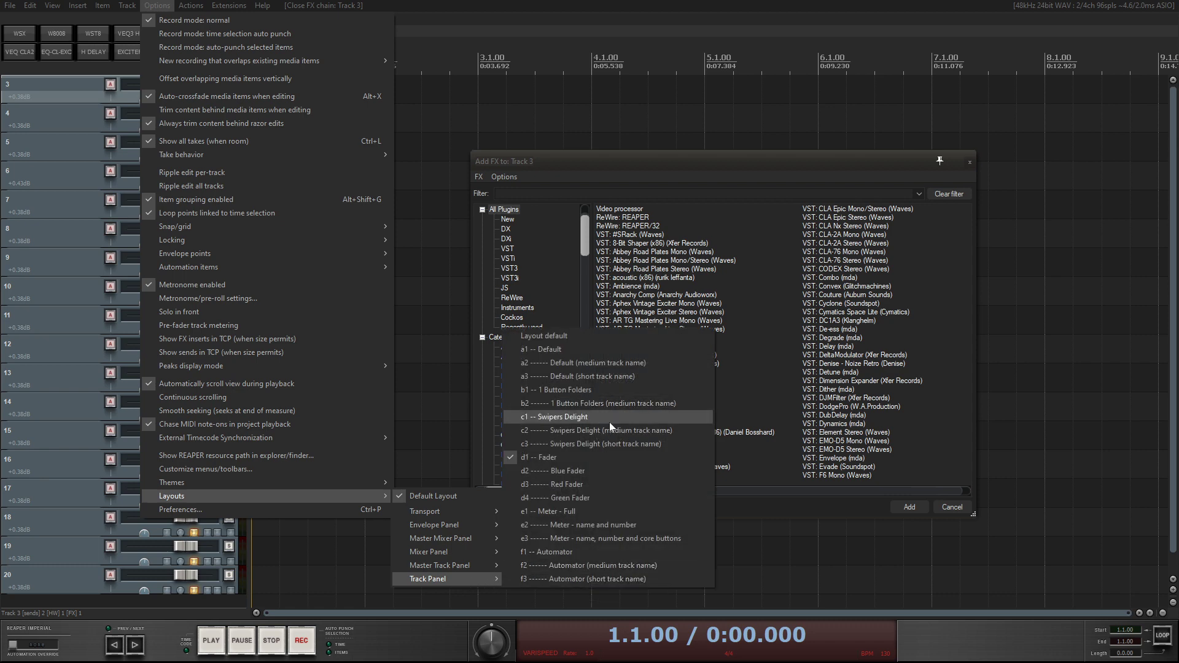
click(681, 418)
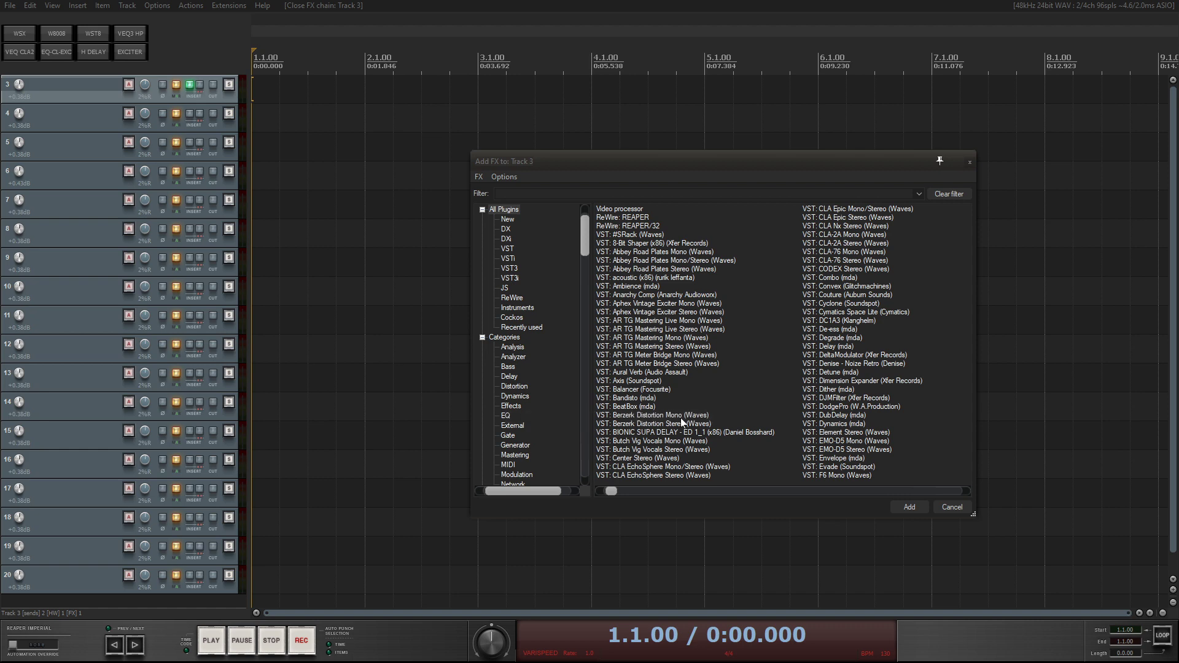
scroll(395, 276, down, 3)
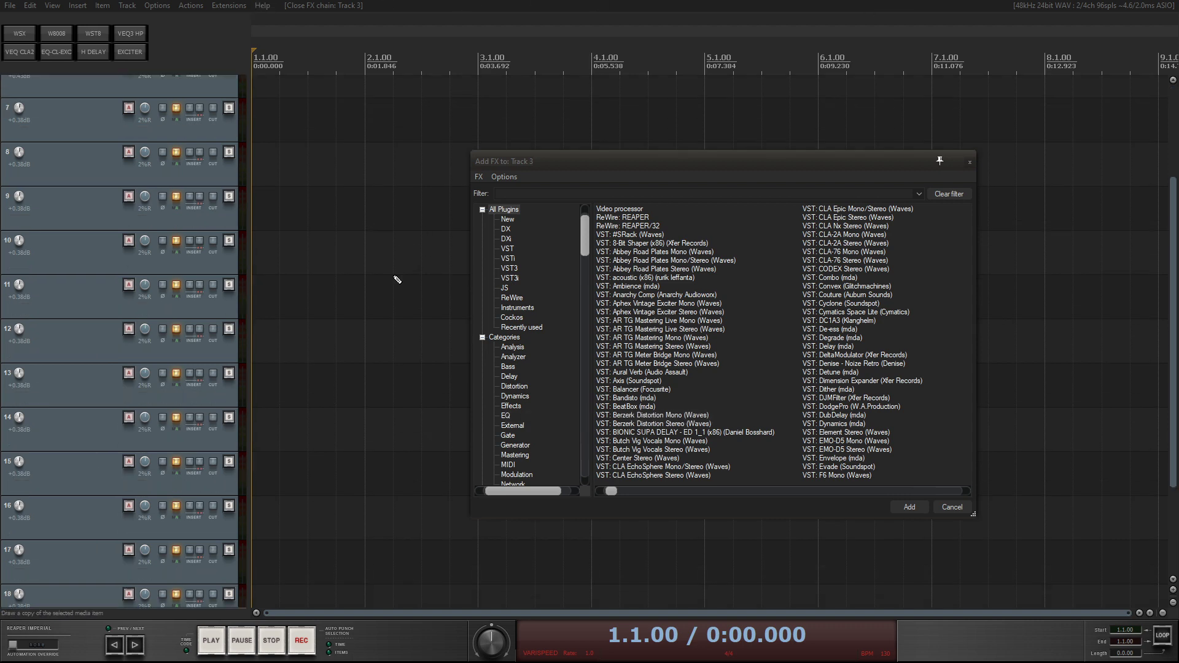
scroll(397, 280, up, 3)
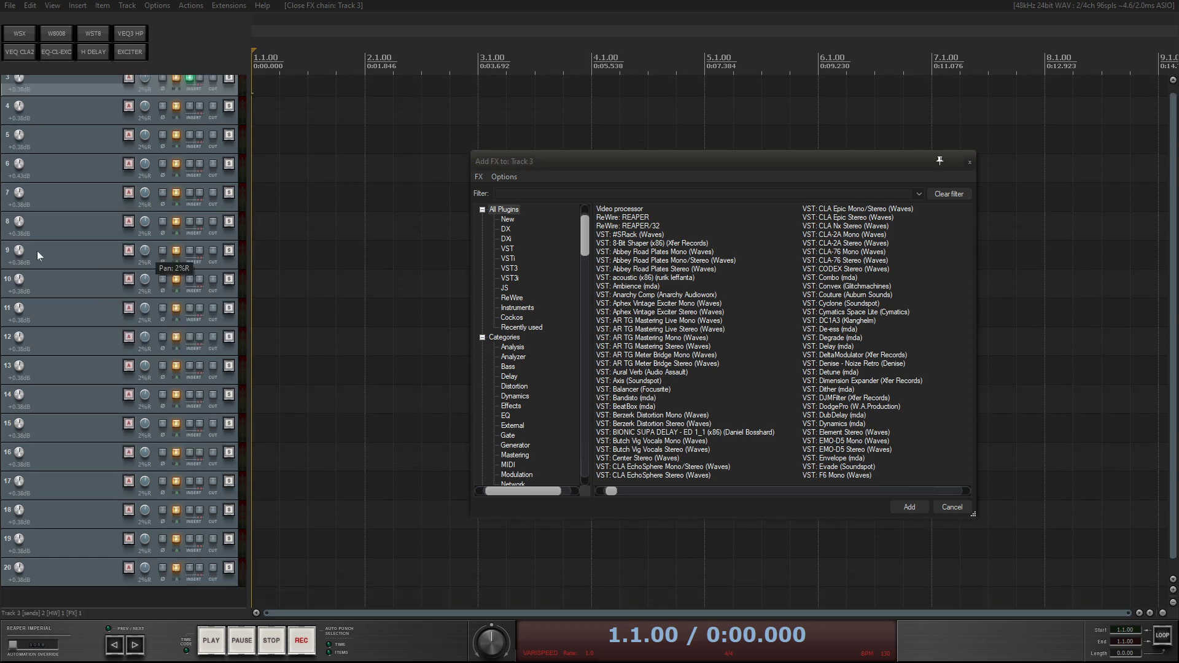
- Rename track 9 to 'Testing Long'
click(13, 257)
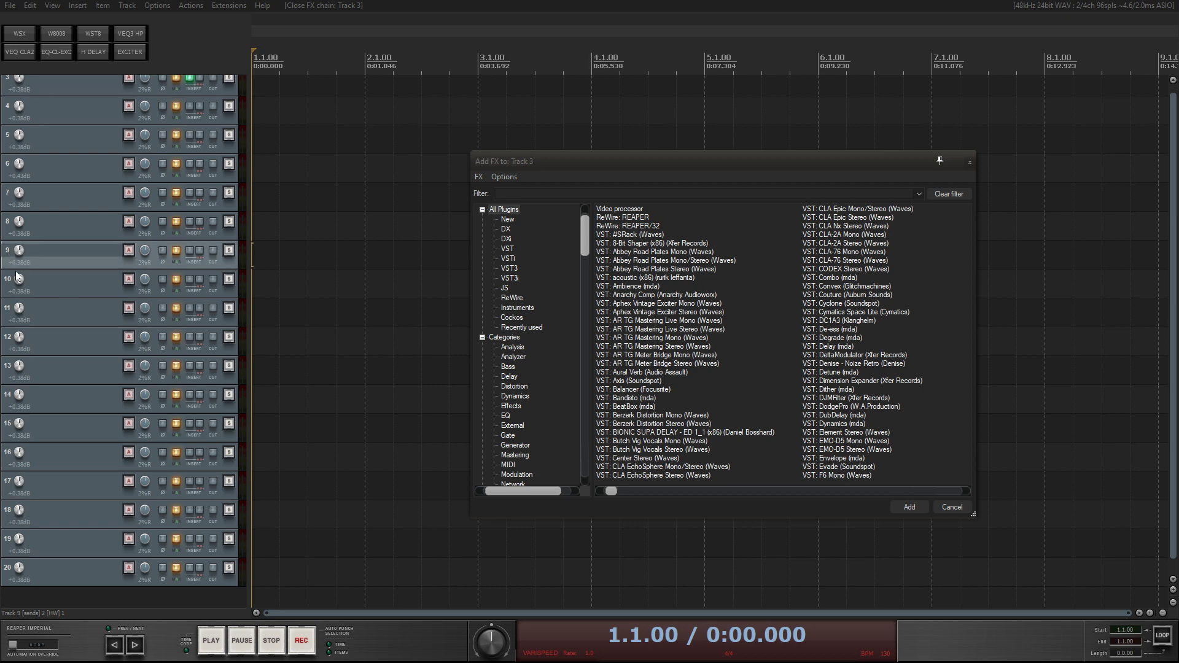
double_click(67, 253)
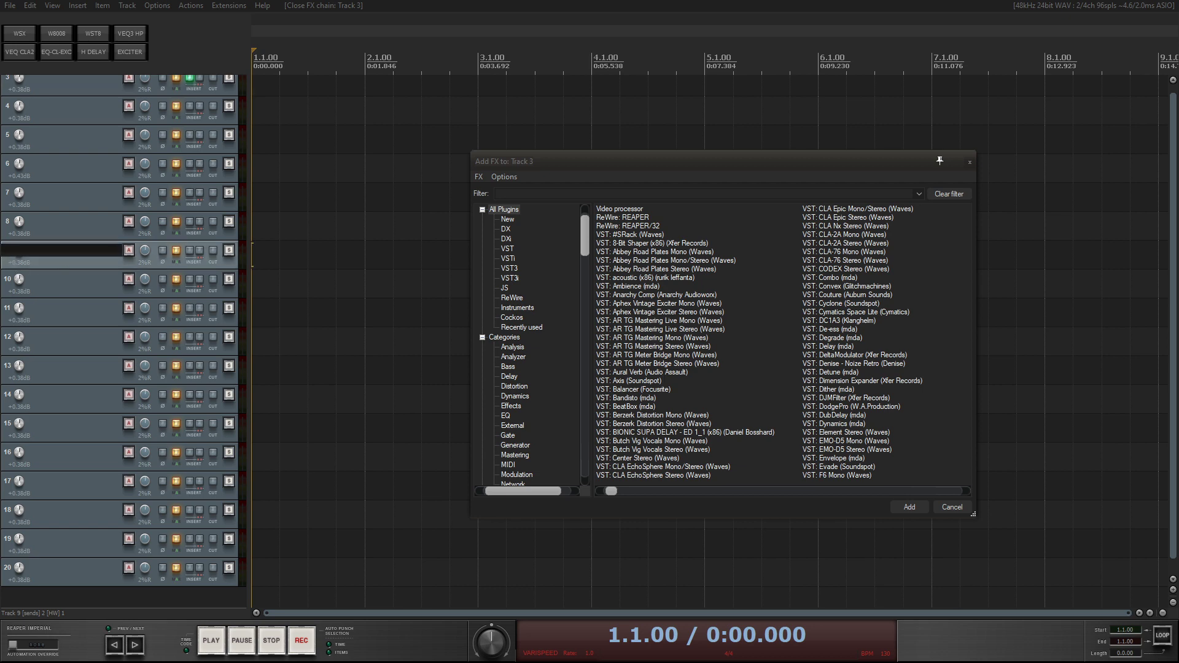
text(Testing Long)
key(Return)
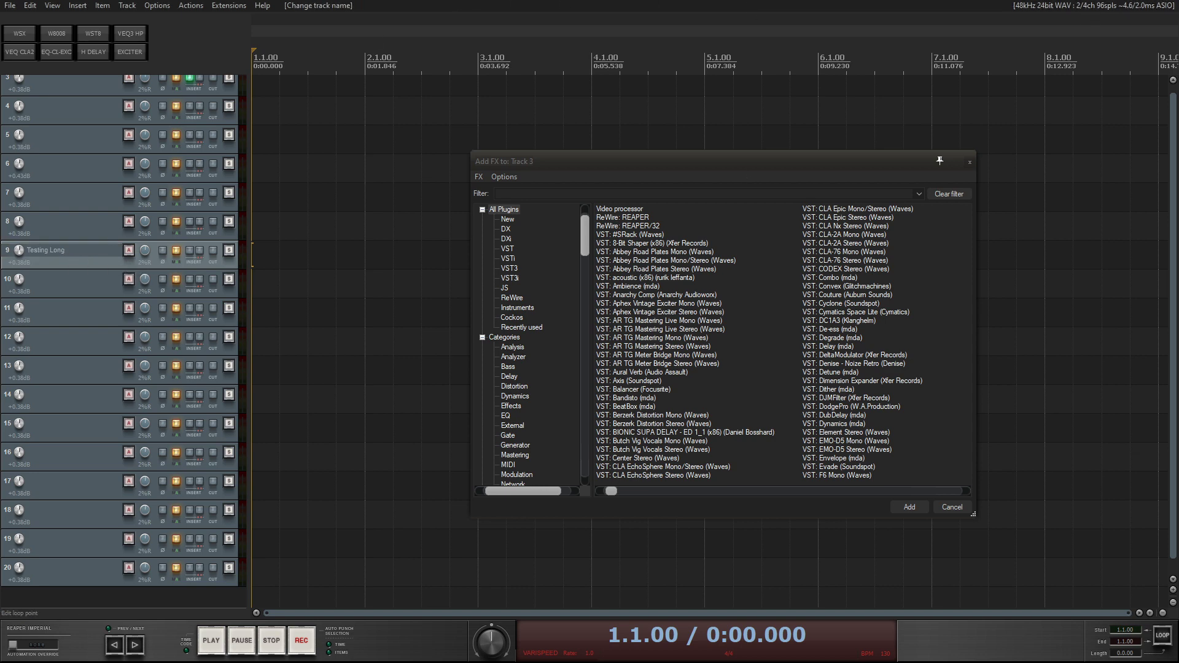
- Switch tracks to c3 Swipers Delight (short track name) and narrow the track panel area
click(157, 5)
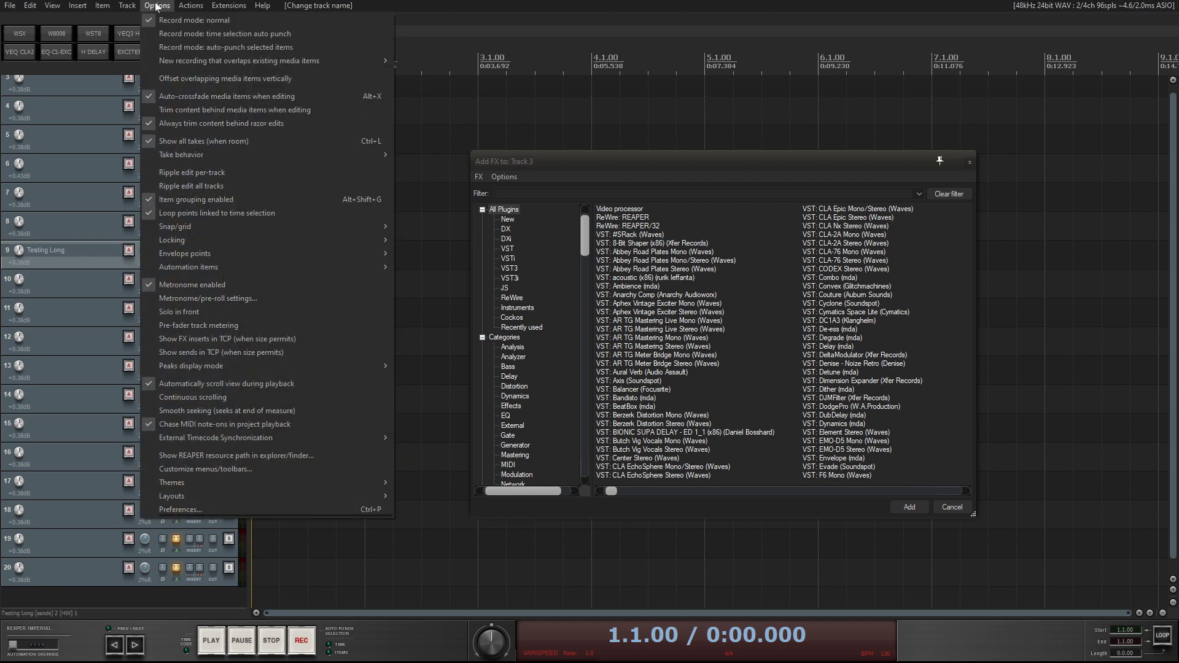
click(157, 5)
drag(248, 100, 264, 130)
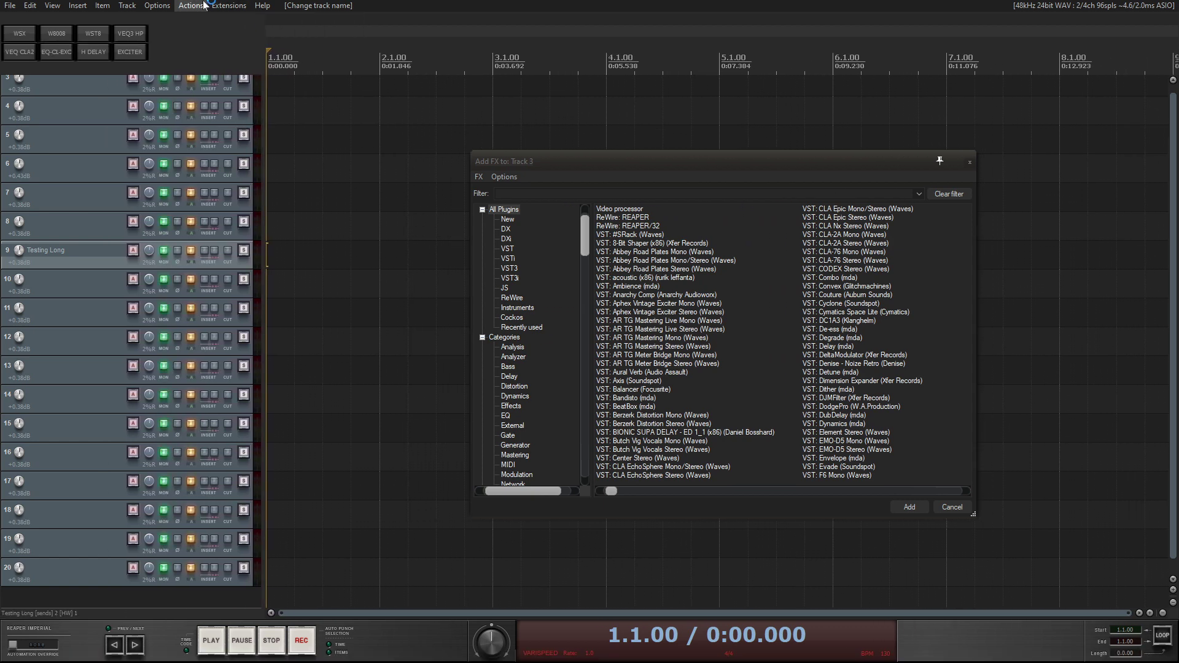
click(157, 6)
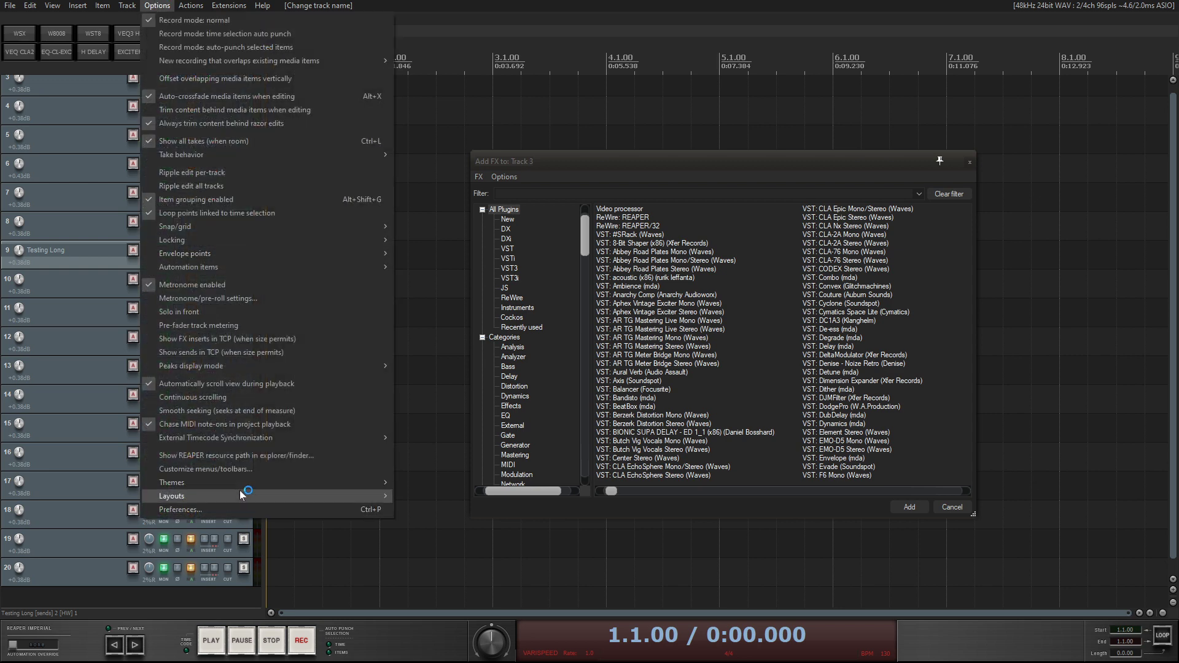
mouse_move(241, 490)
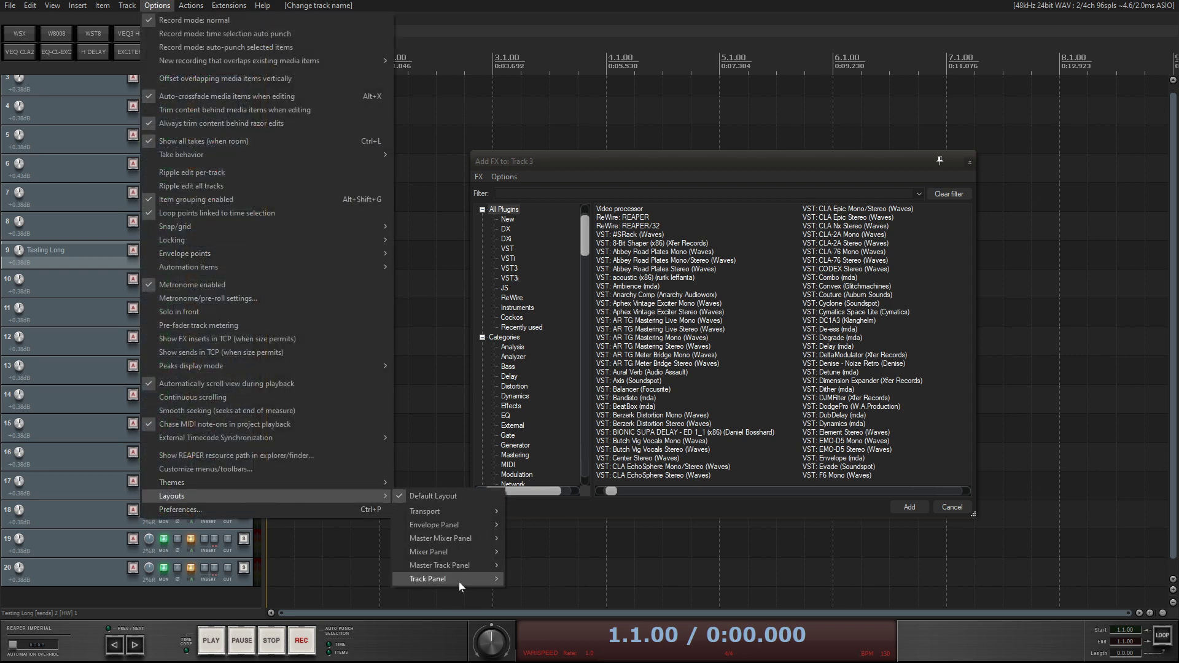
mouse_move(459, 581)
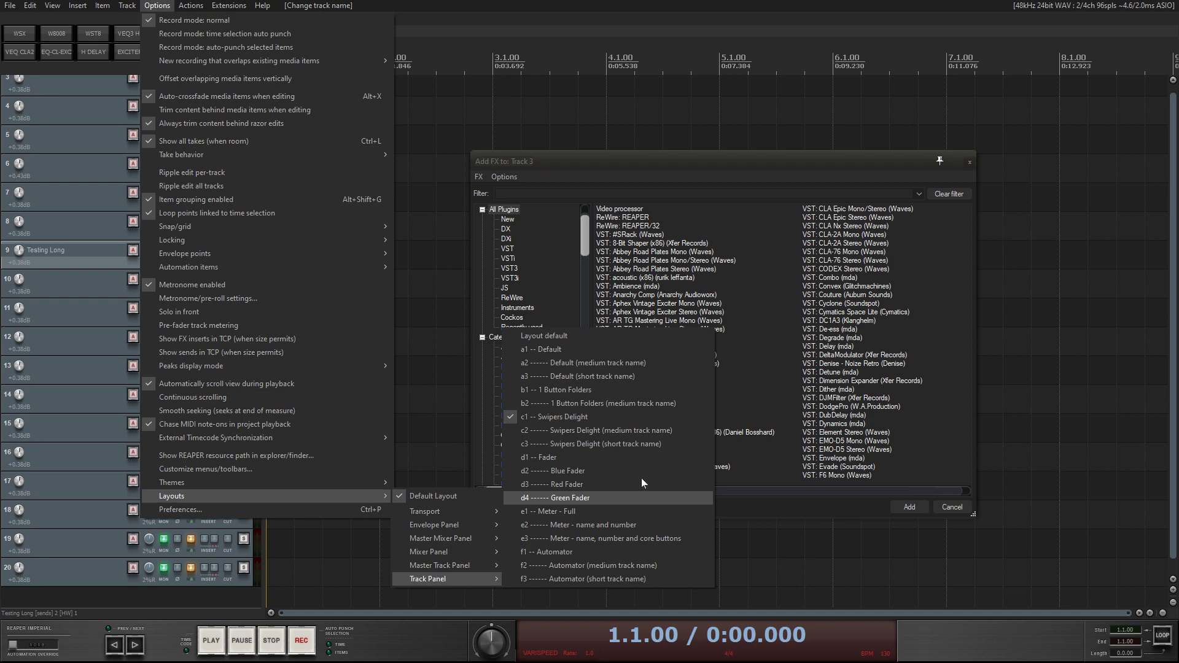
click(647, 443)
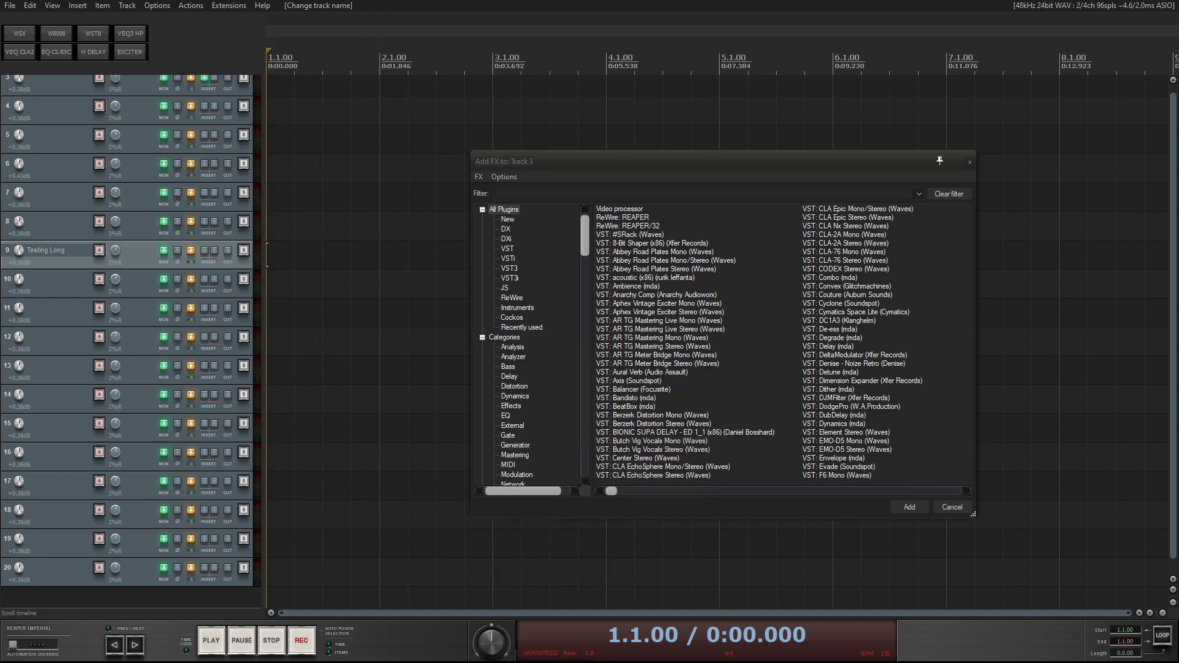
drag(261, 130, 208, 136)
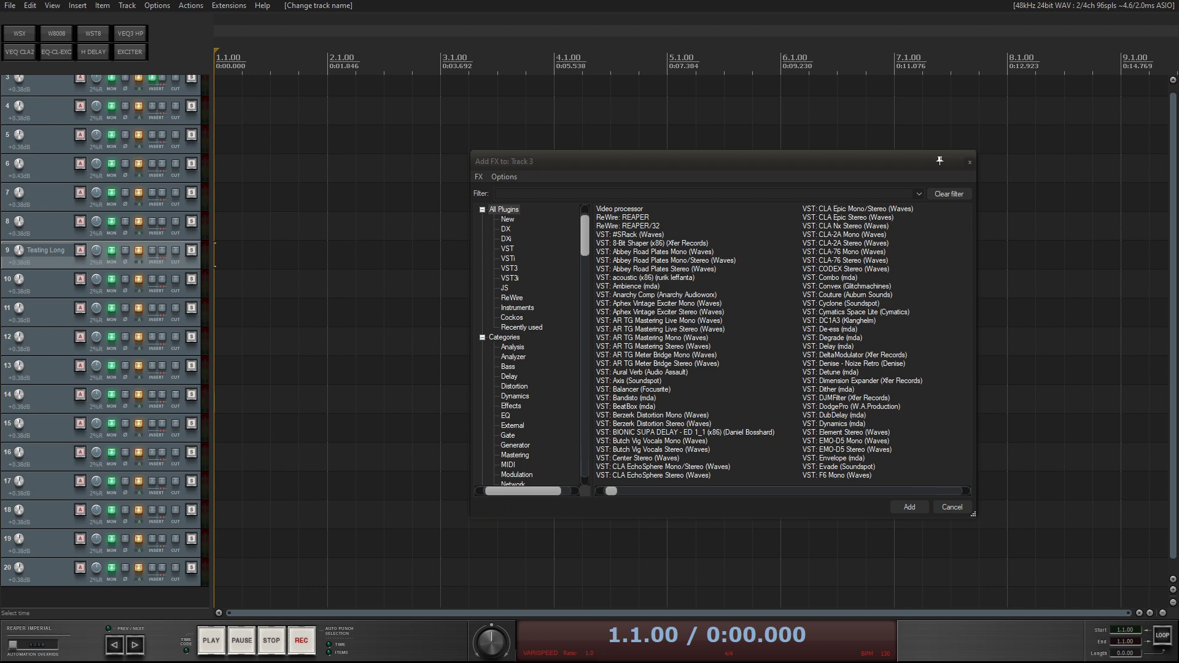
- Switch to the browser and open the Penumbra 10 DeviantArt page
key(alt+Tab)
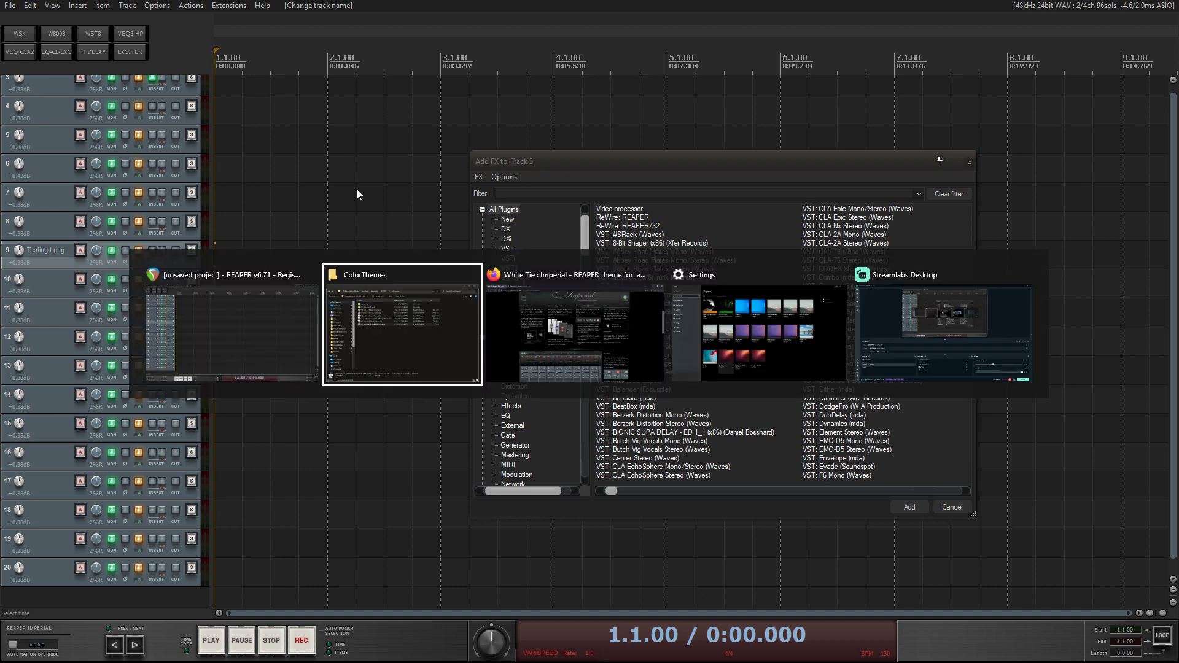
key(alt+Tab)
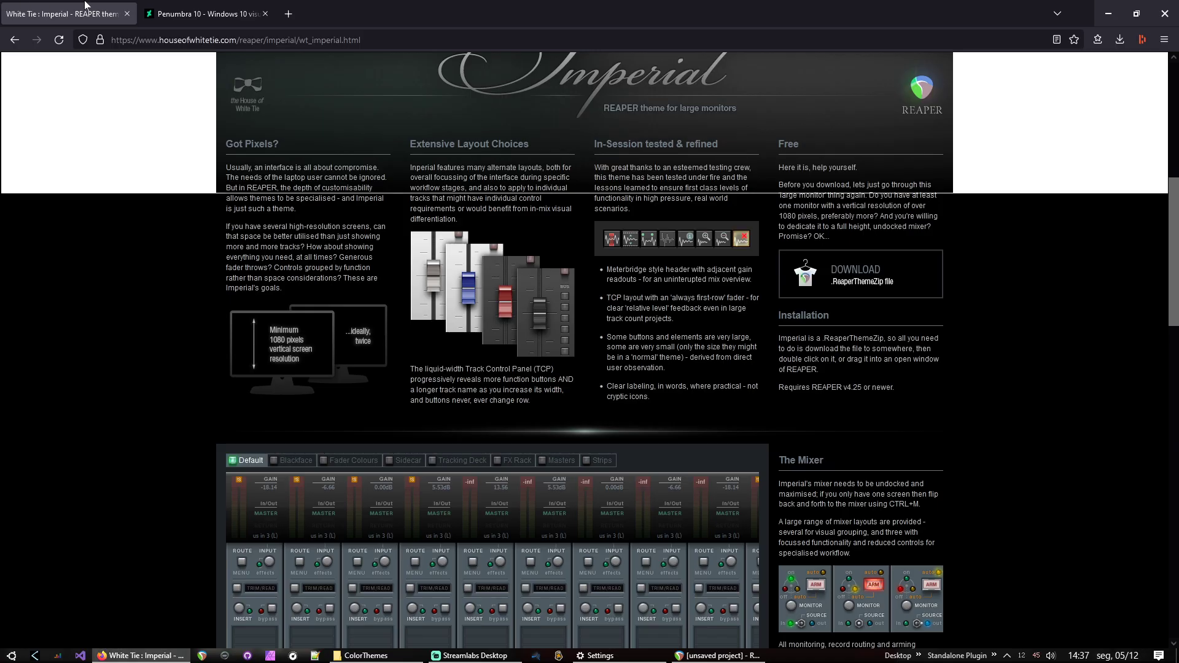
click(197, 13)
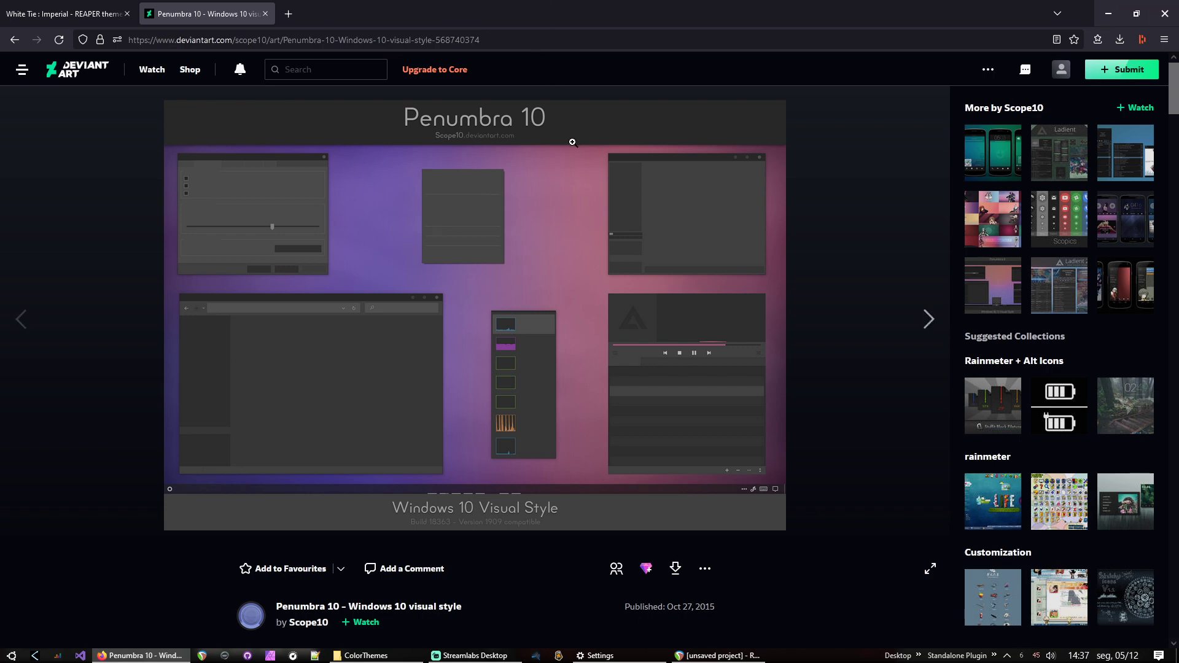
- Scroll to the install steps and select the name UltraUXThemePatcher
scroll(645, 445, down, 8)
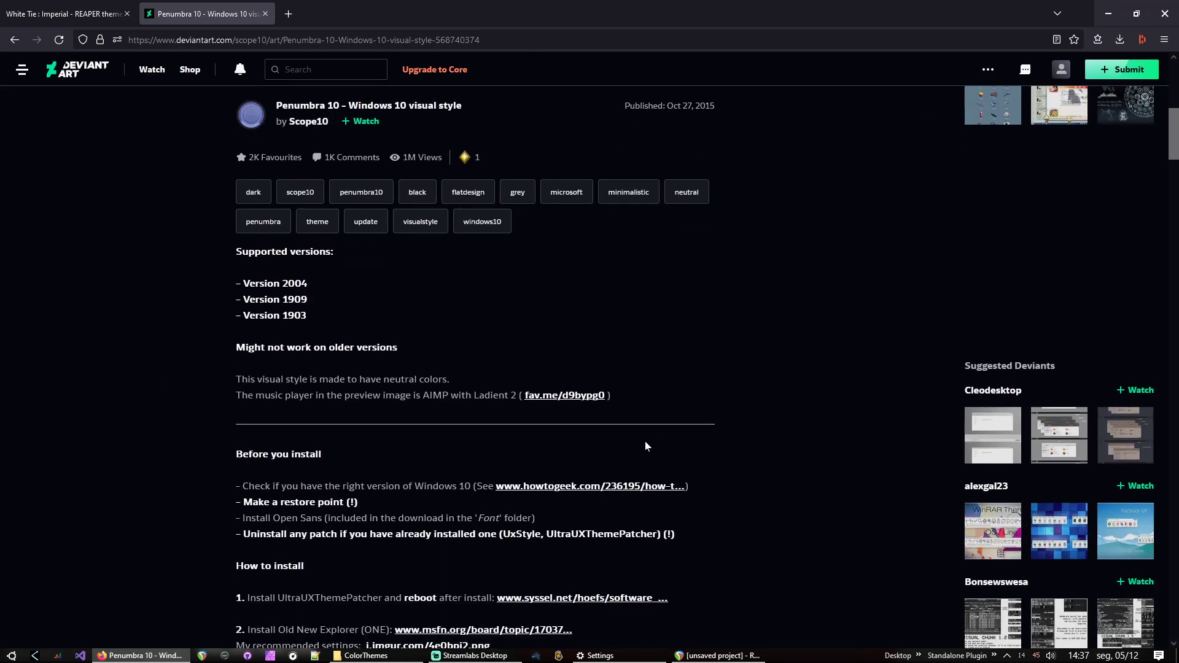
scroll(645, 442, down, 3)
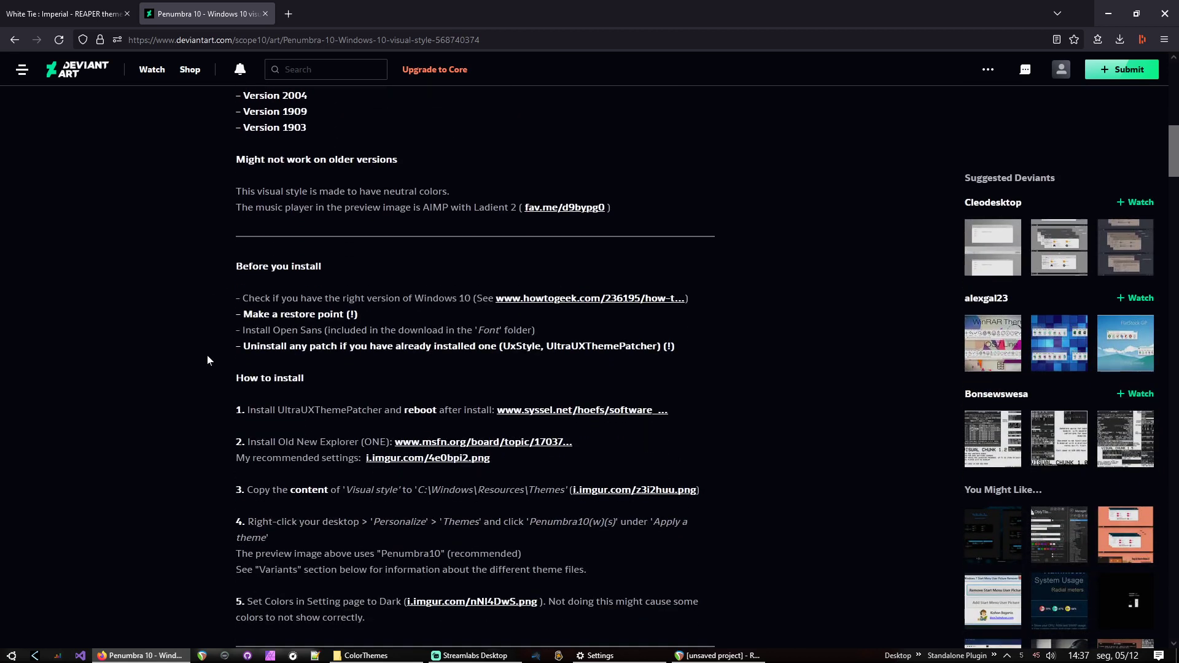
scroll(167, 378, down, 1)
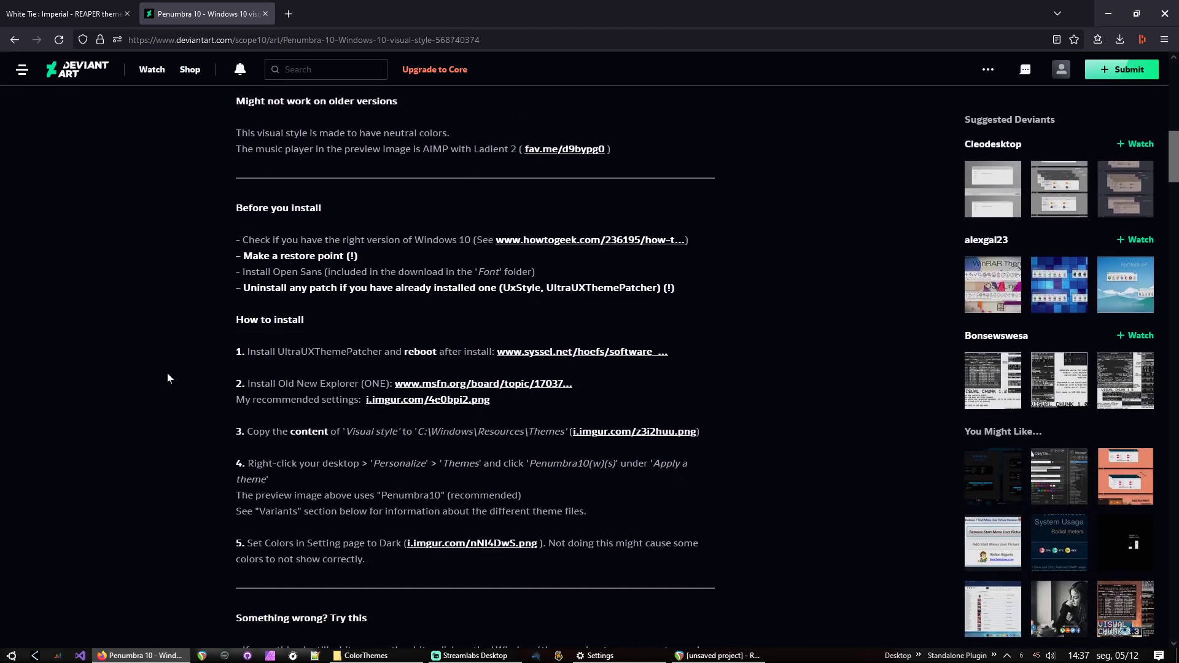
double_click(330, 348)
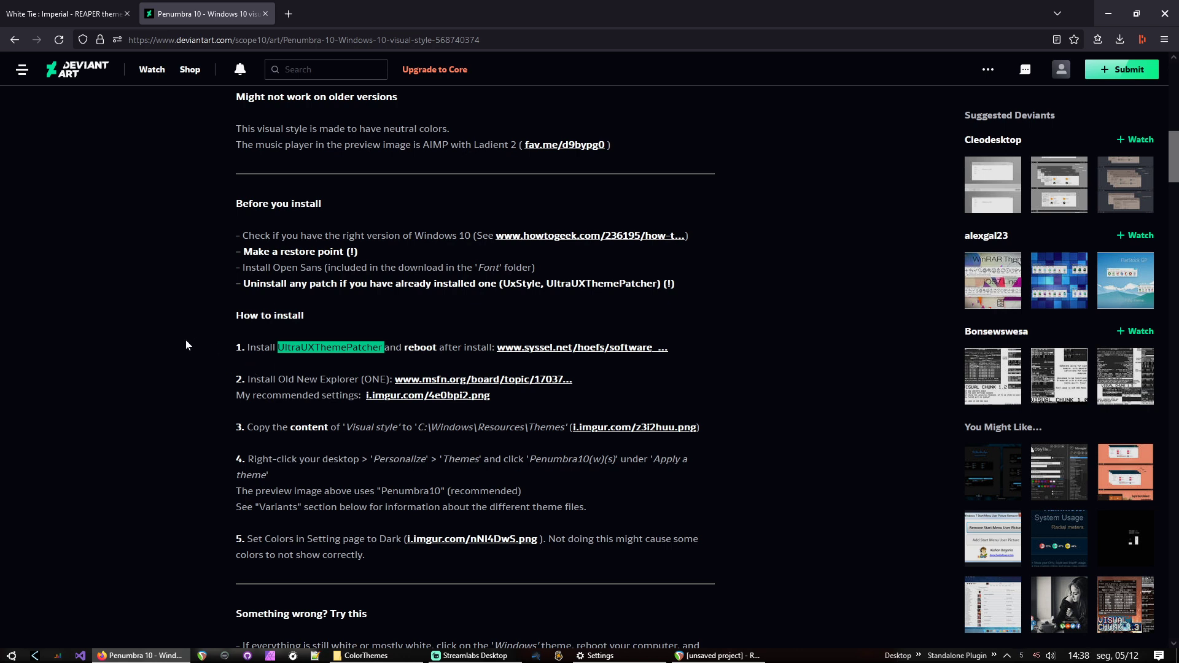
scroll(186, 352, down, 1)
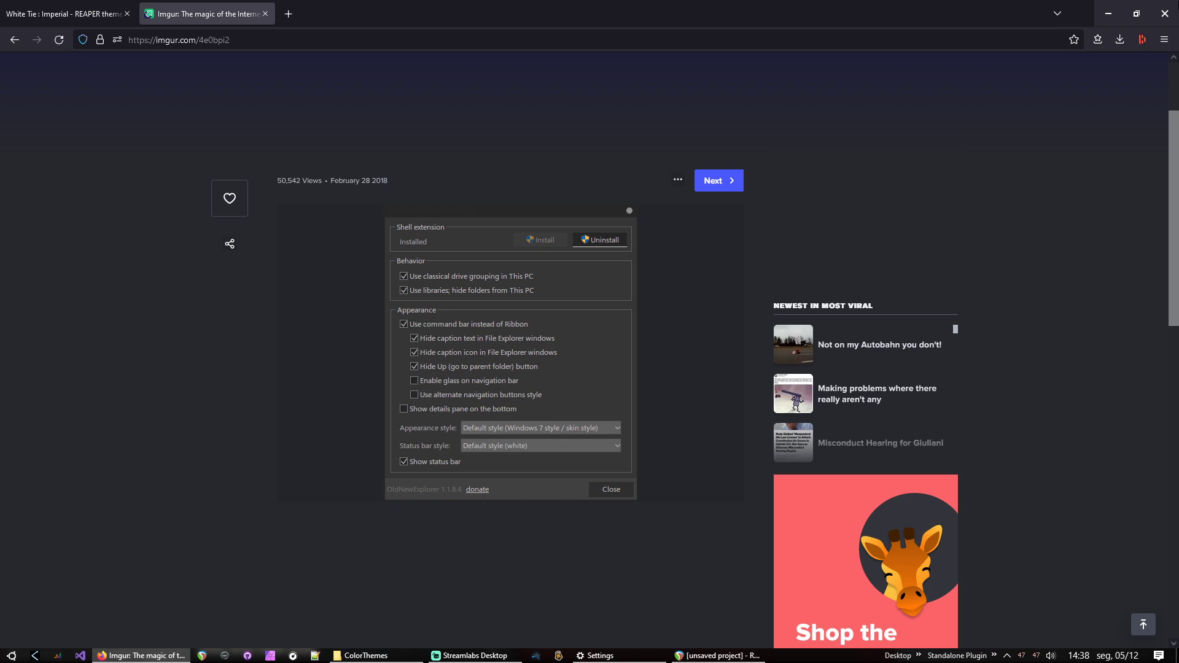
- Return to the Penumbra 10 page and open step 3's i.imgur.com/z3i2huu.png screenshot
click(15, 41)
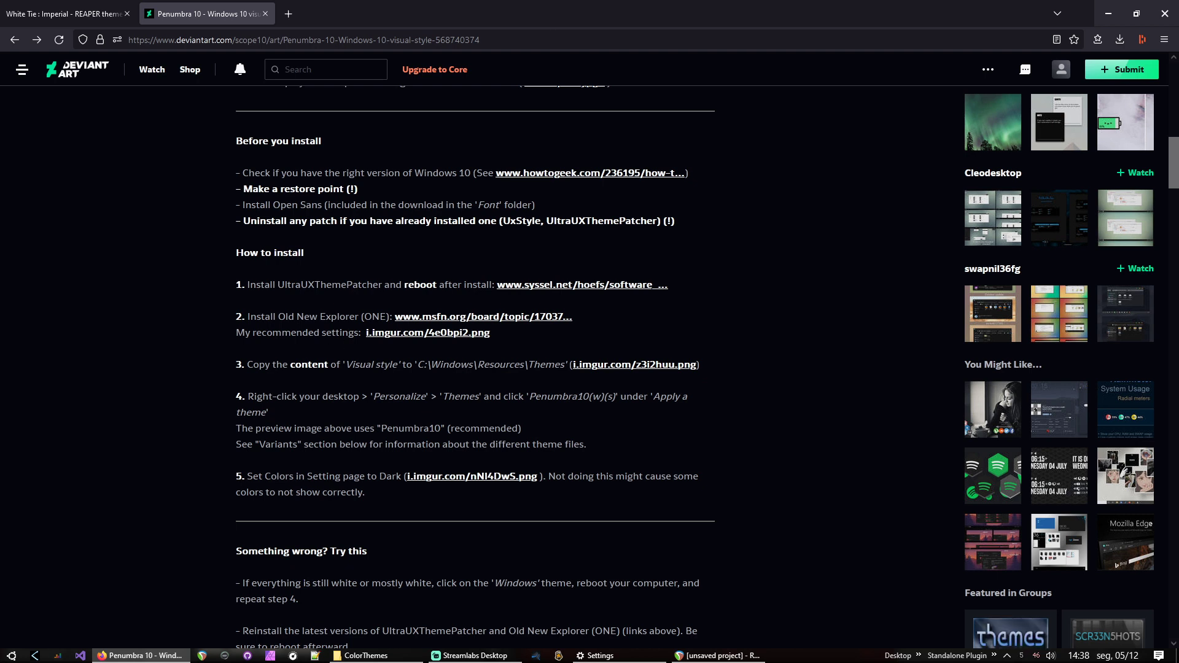
right_click(342, 320)
click(175, 305)
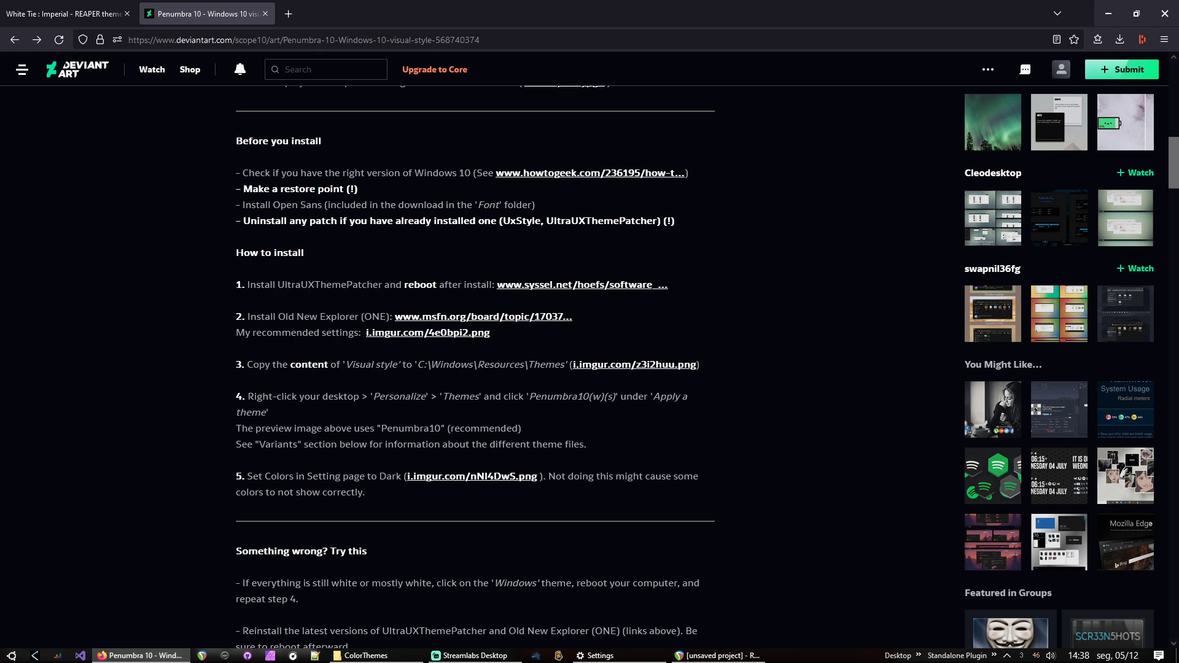
click(639, 366)
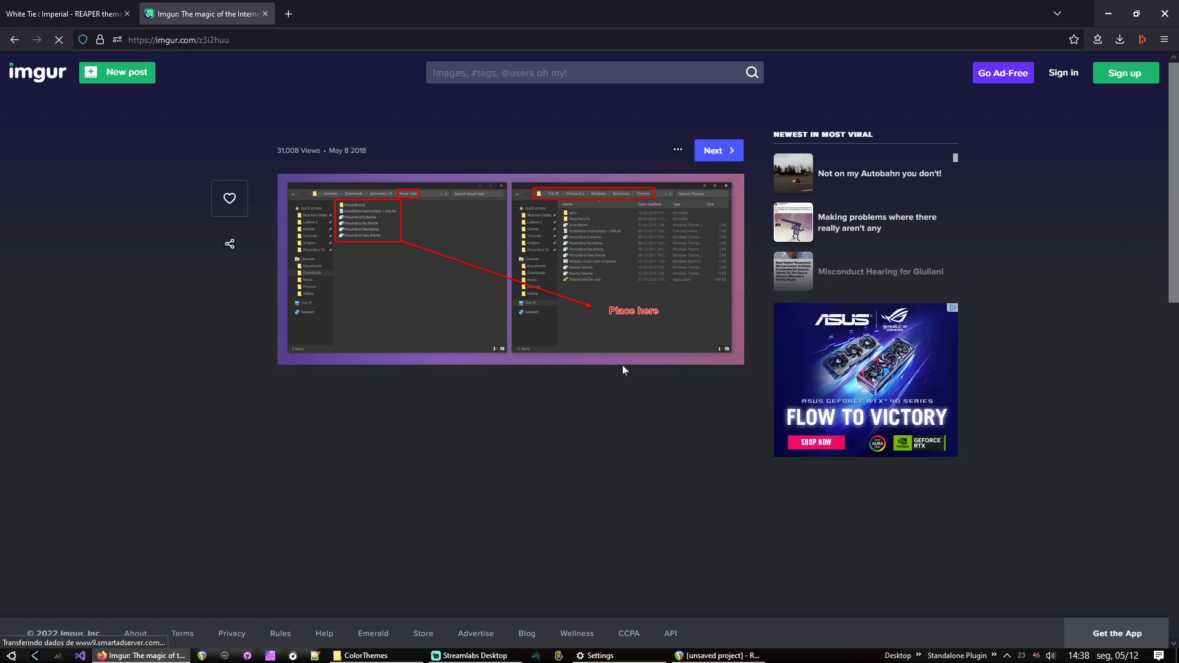
- Open C:\Windows\Resources\Themes through the Run box
key(super+r)
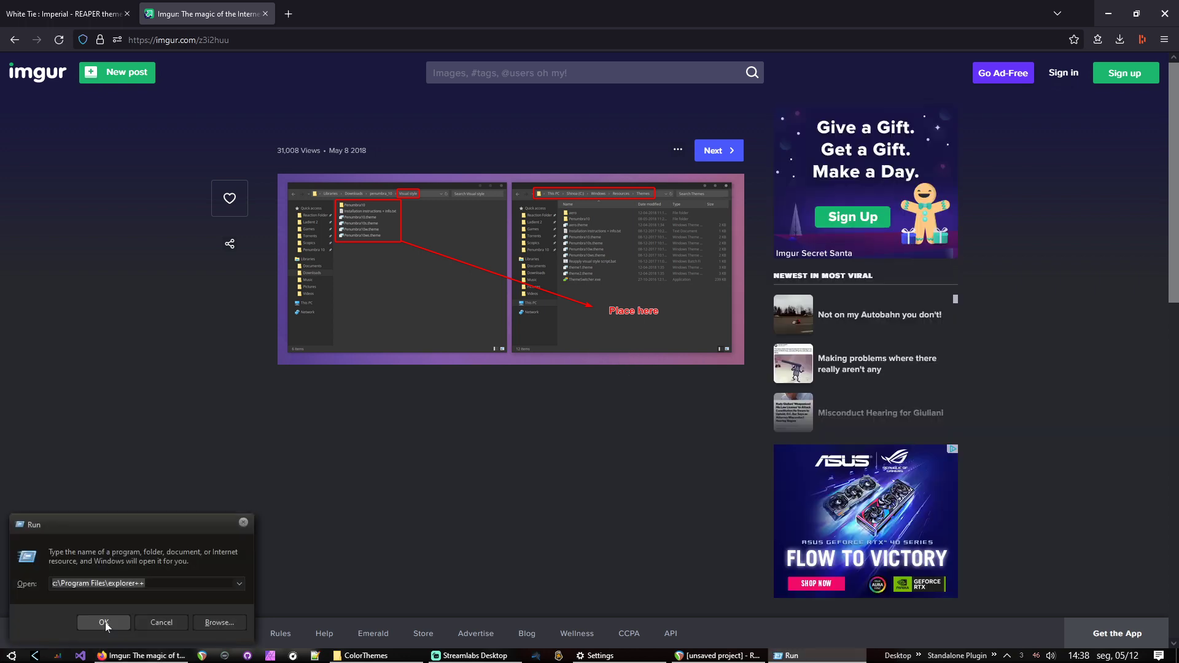
text(h:)
text(C:\Windows\Resources\Themes)
click(104, 622)
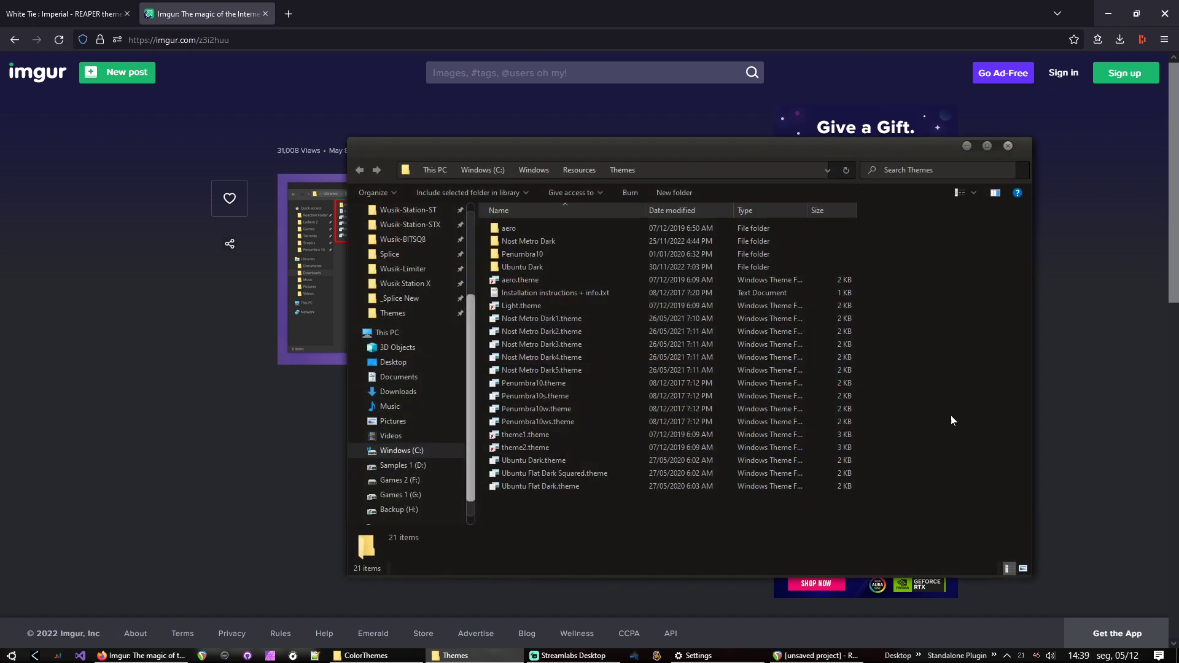
- Browse the theme files, select Penumbra10.theme, and minimize Firefox
key(End)
key(Up)
key(Up)
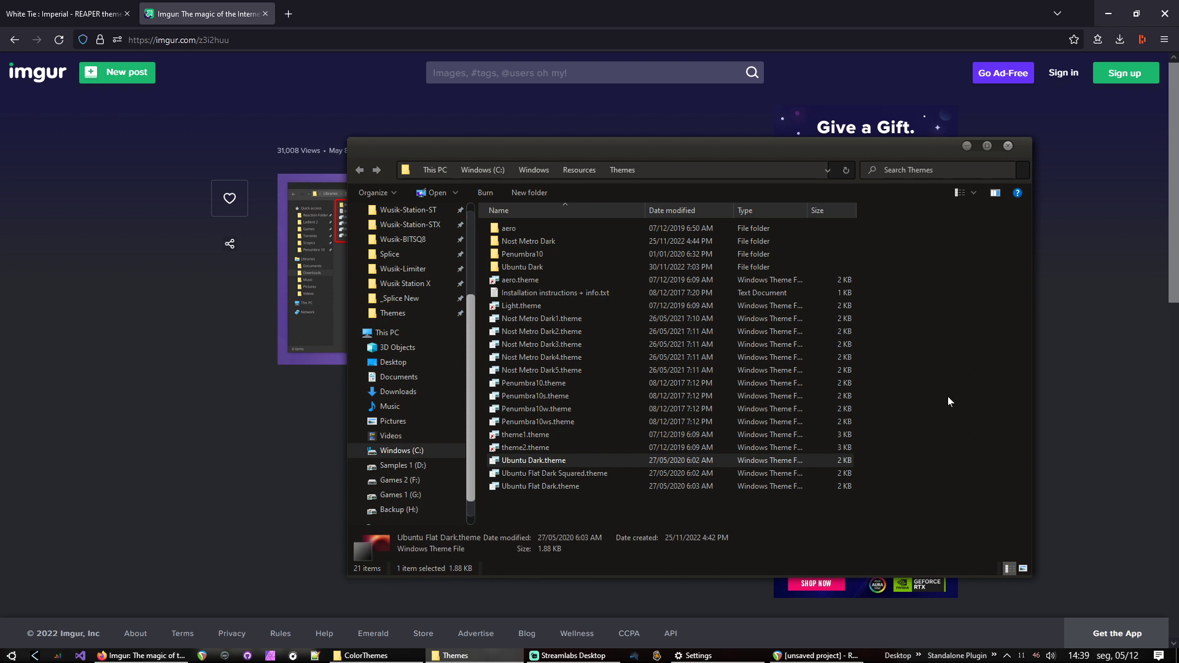
right_click(898, 453)
click(920, 363)
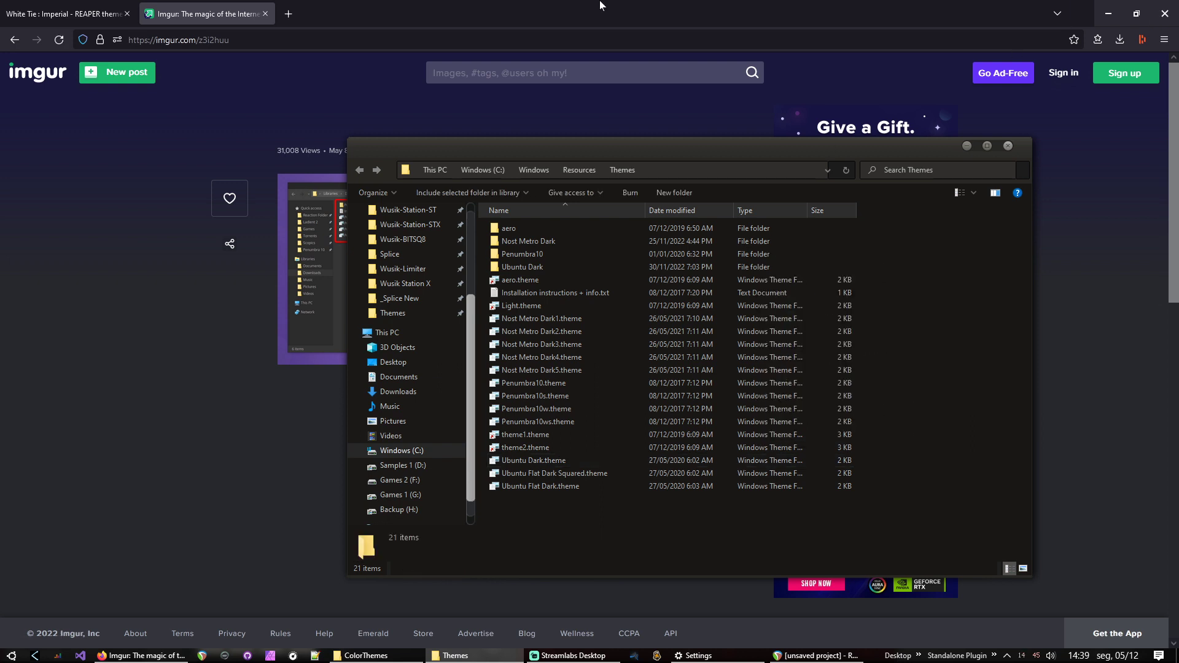
key(End)
key(Up)
key(Up)
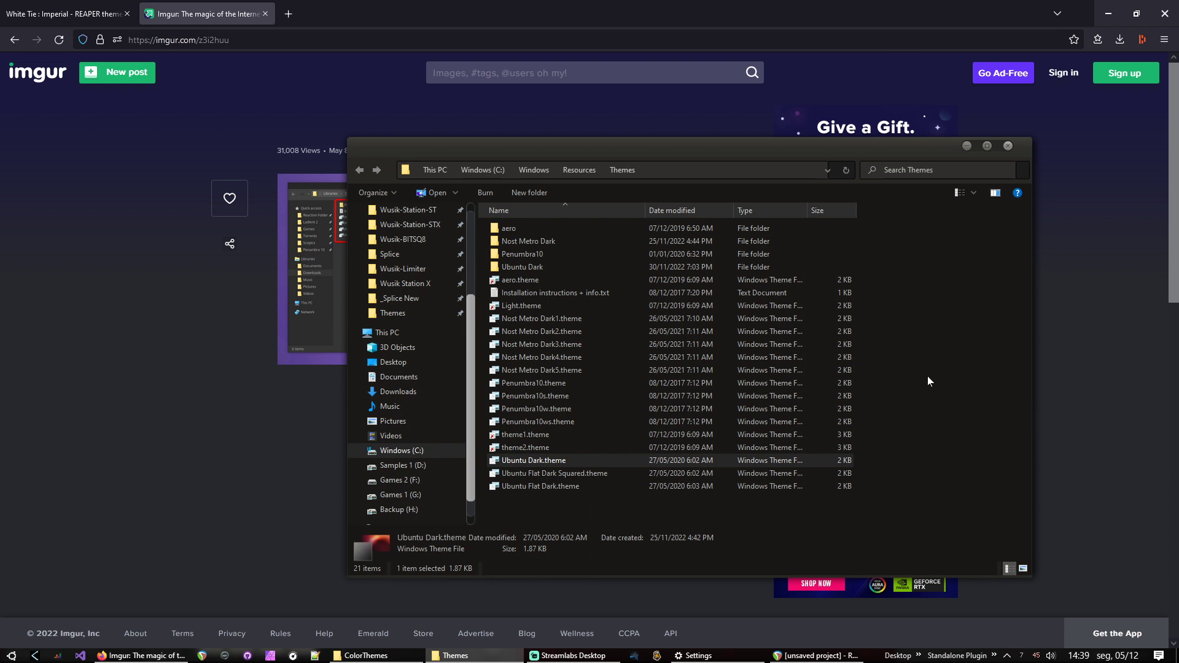
click(583, 383)
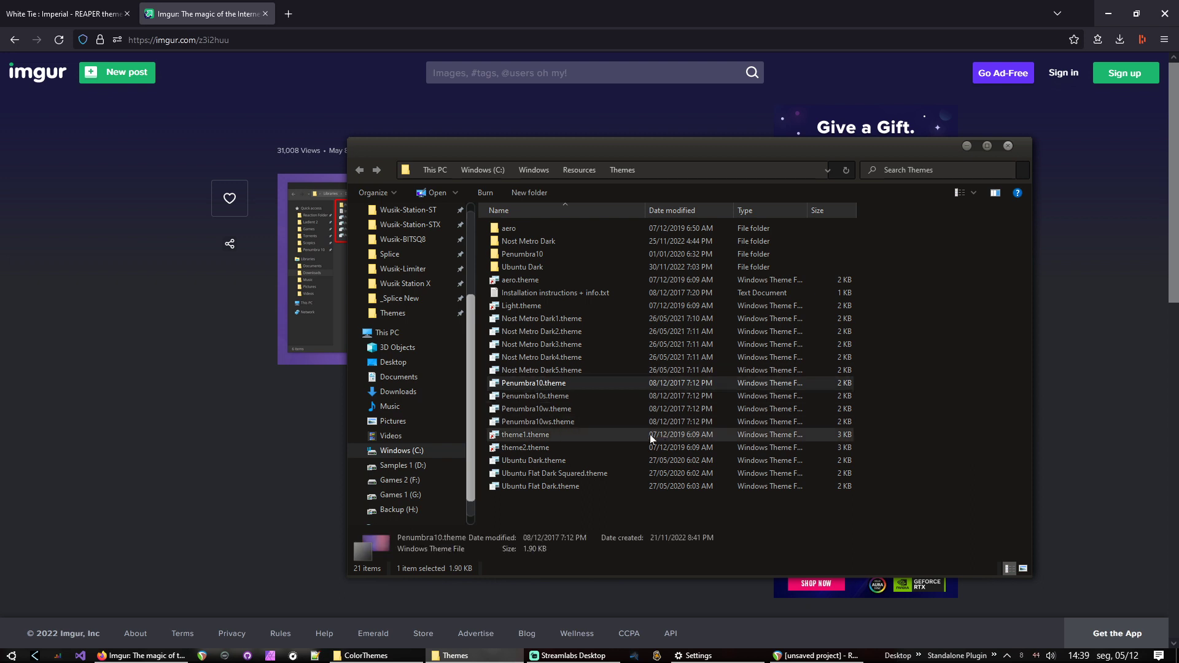
click(1109, 14)
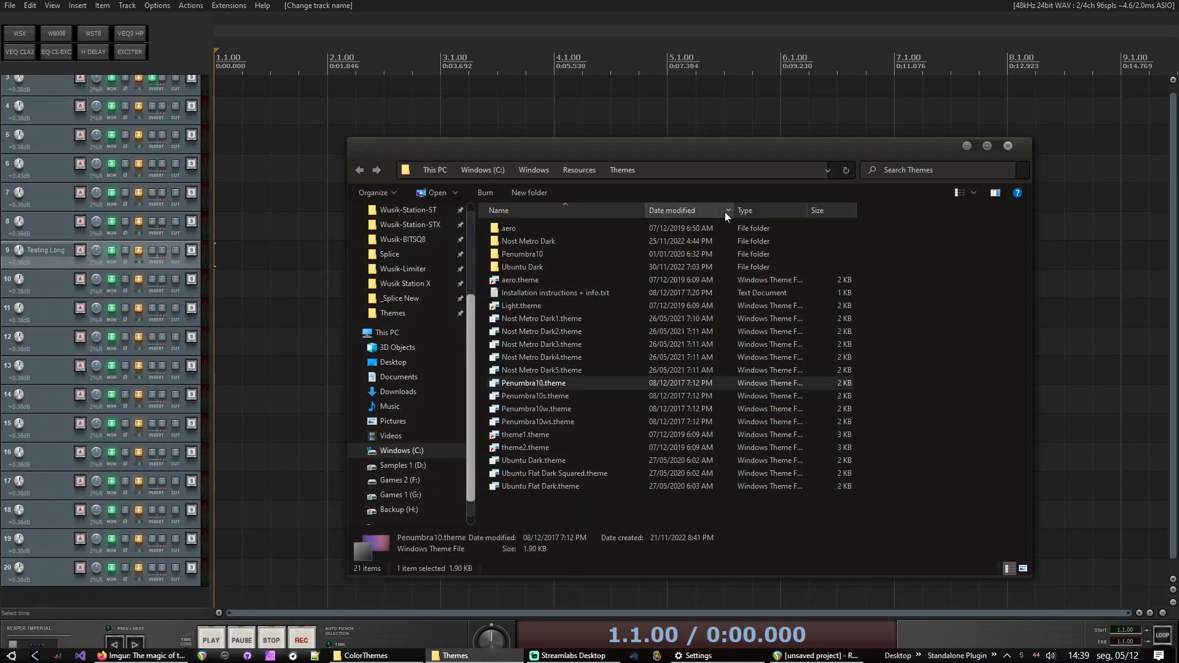
- View the Penumbra10 variants on Windows Settings' Themes page, then bring REAPER back
key(alt+Tab)
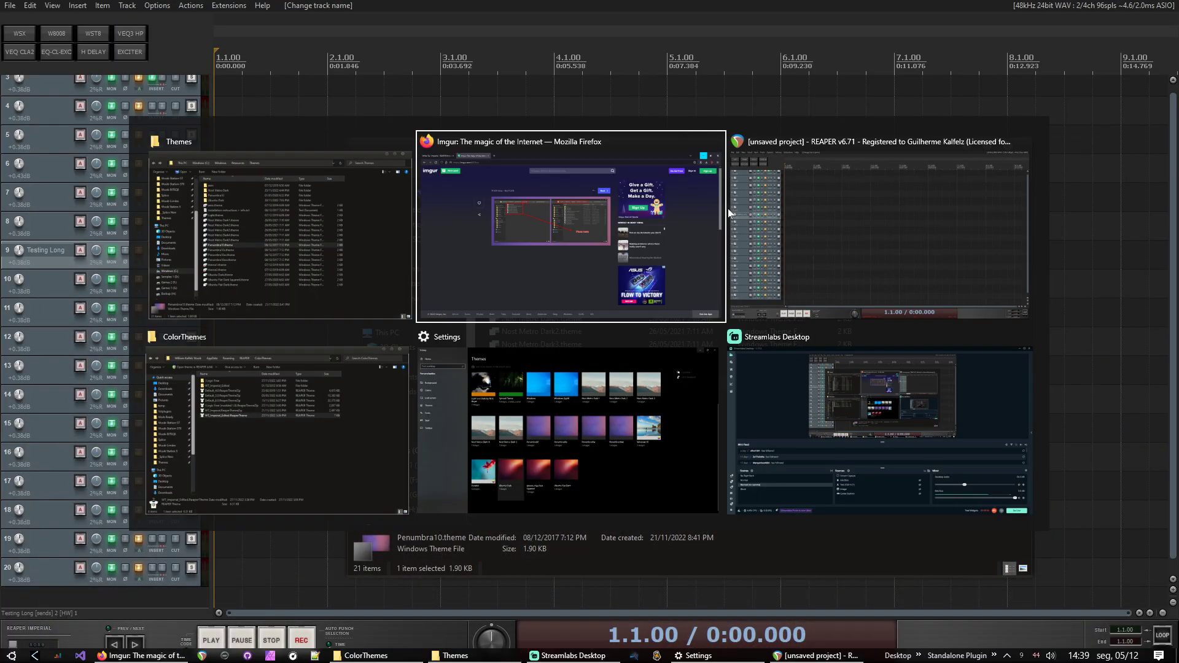
key(alt+Tab)
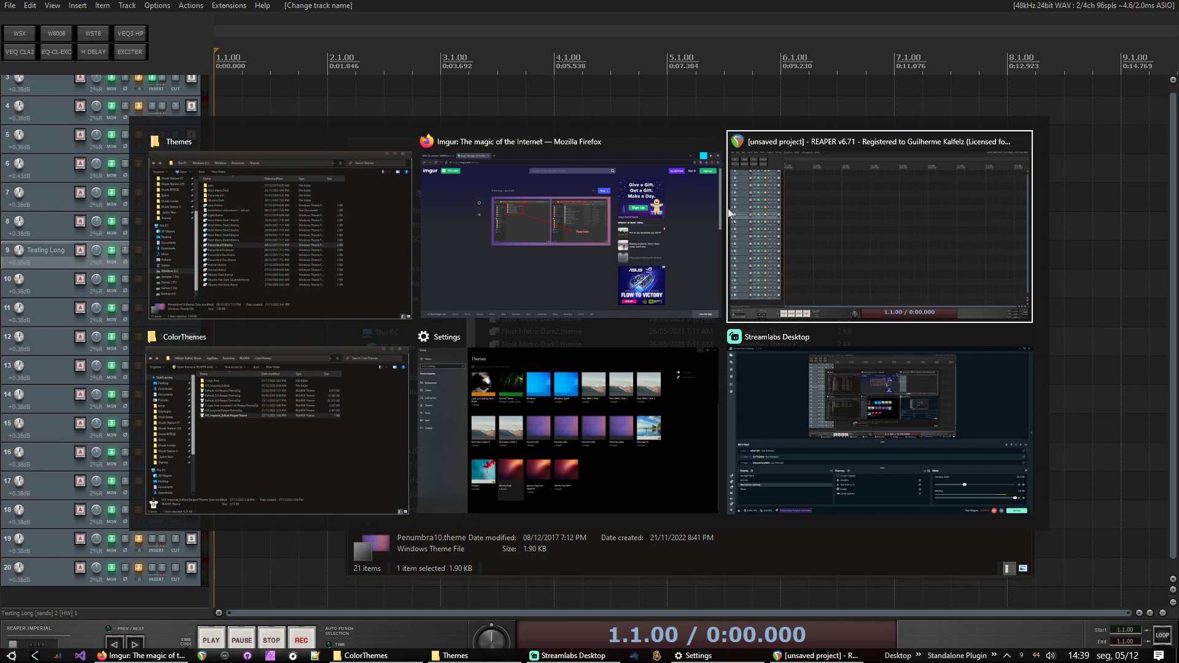
key(alt+Tab)
key(alt+Tab)
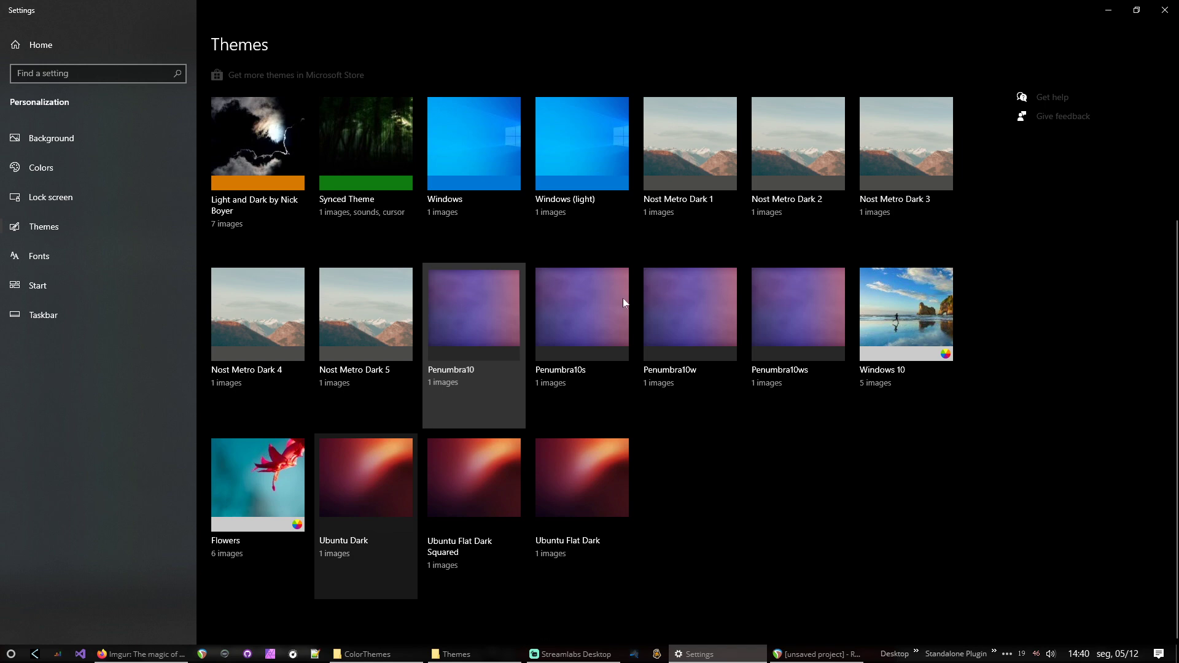
click(823, 654)
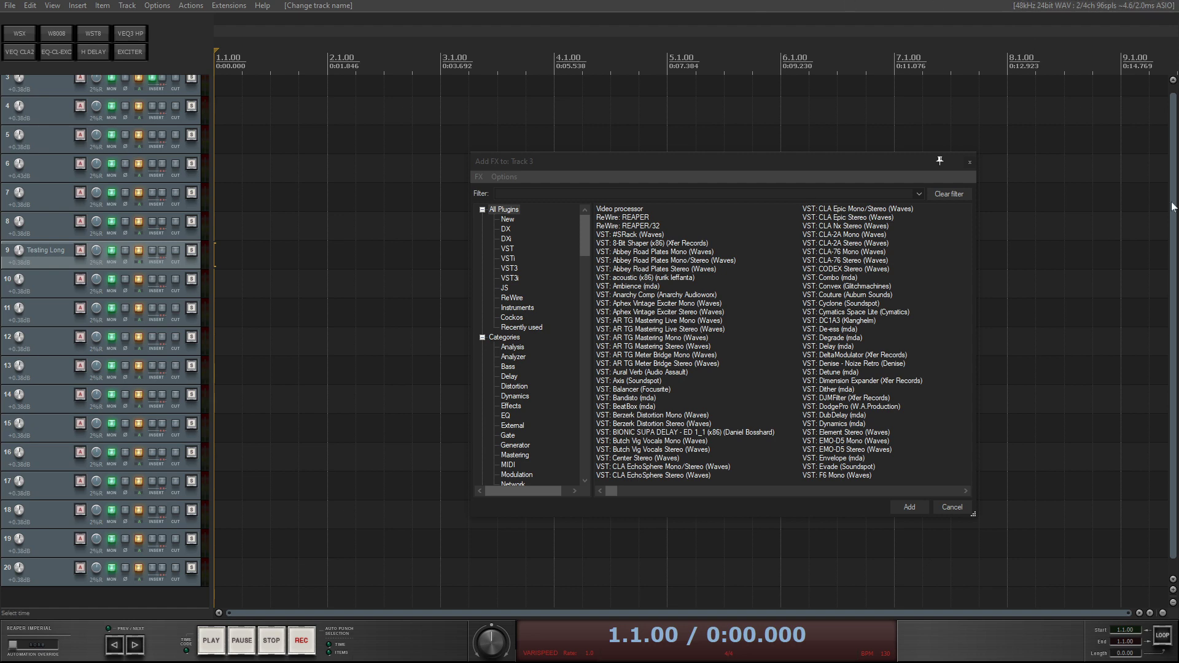
drag(611, 161, 608, 145)
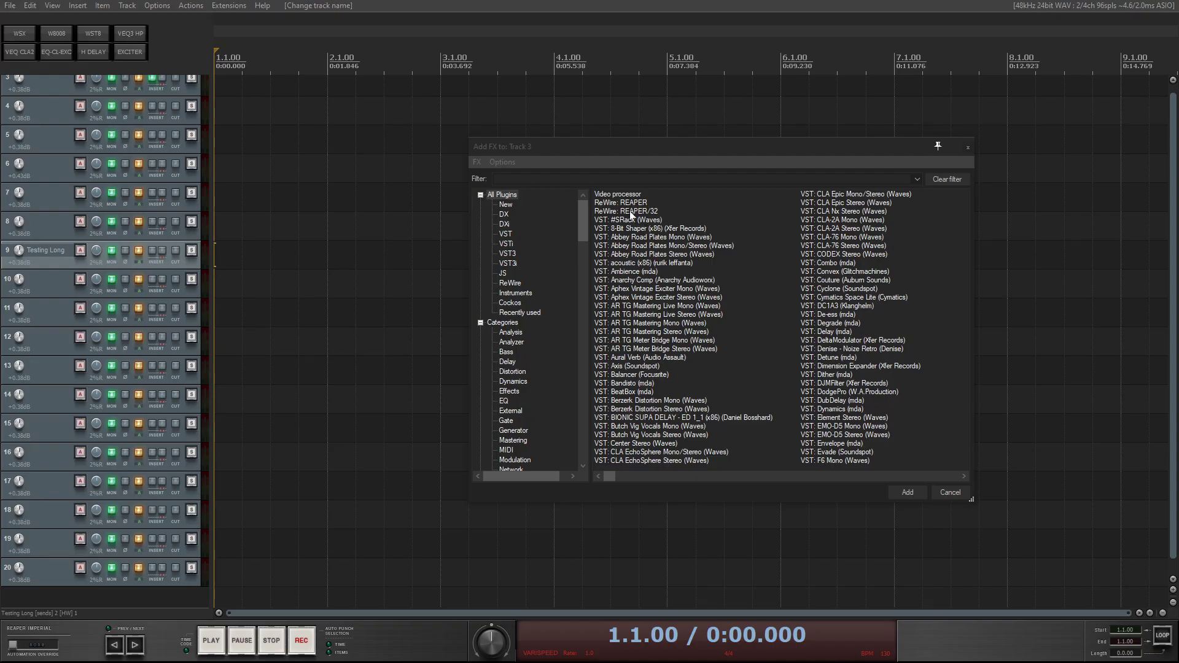
mouse_move(698, 147)
mouse_down()
mouse_move(676, 140)
mouse_move(691, 156)
mouse_up()
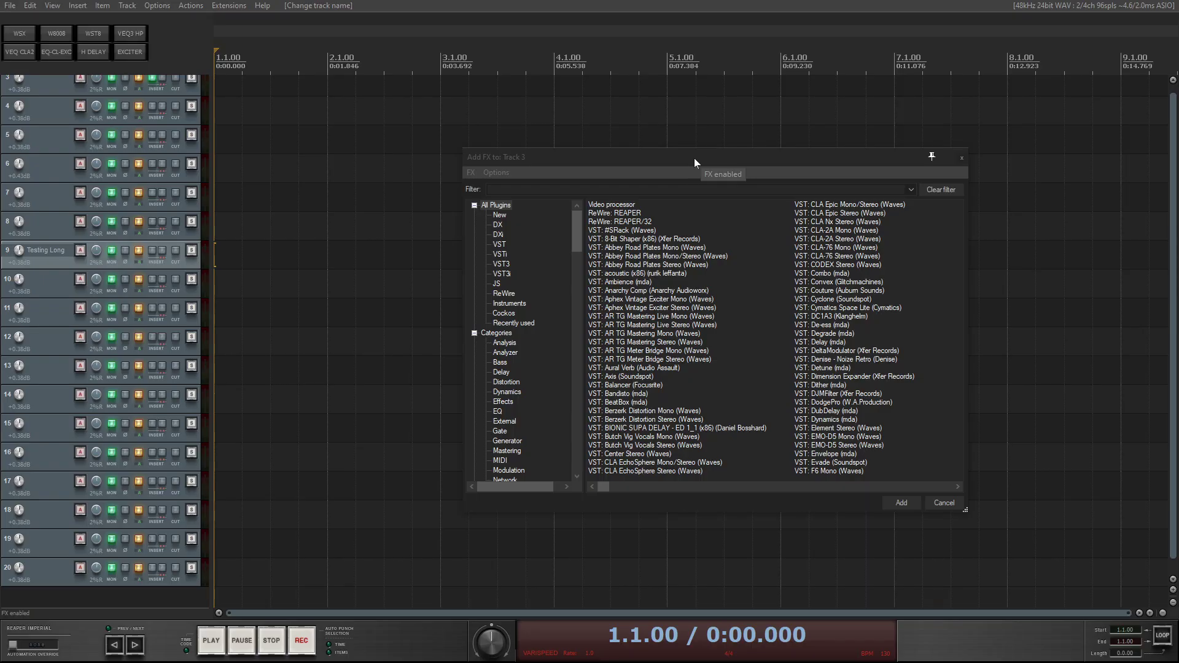
right_click(694, 157)
click(669, 164)
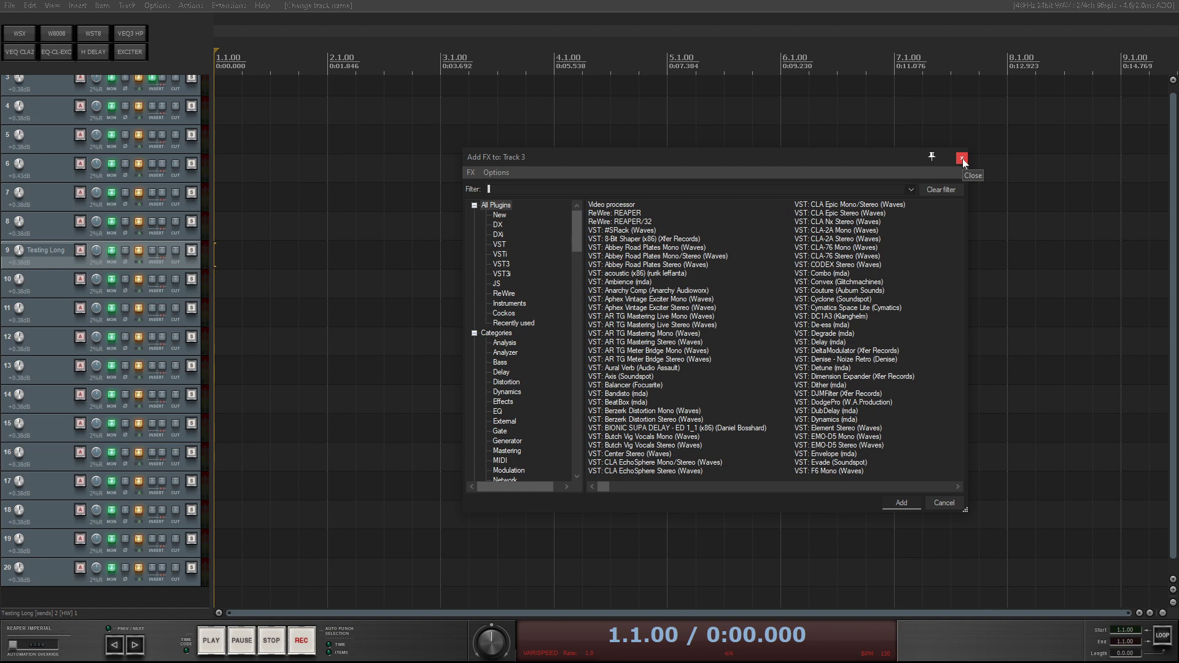
key(alt+Tab)
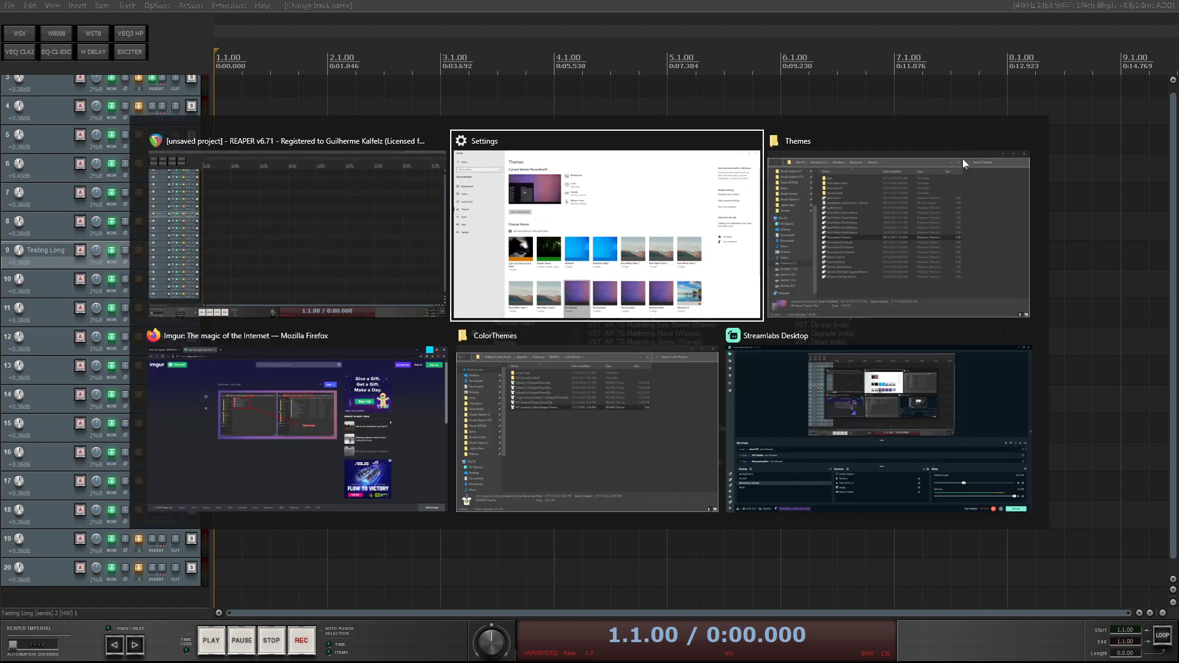
key(alt+Tab)
key(alt+Tab)
key(Escape)
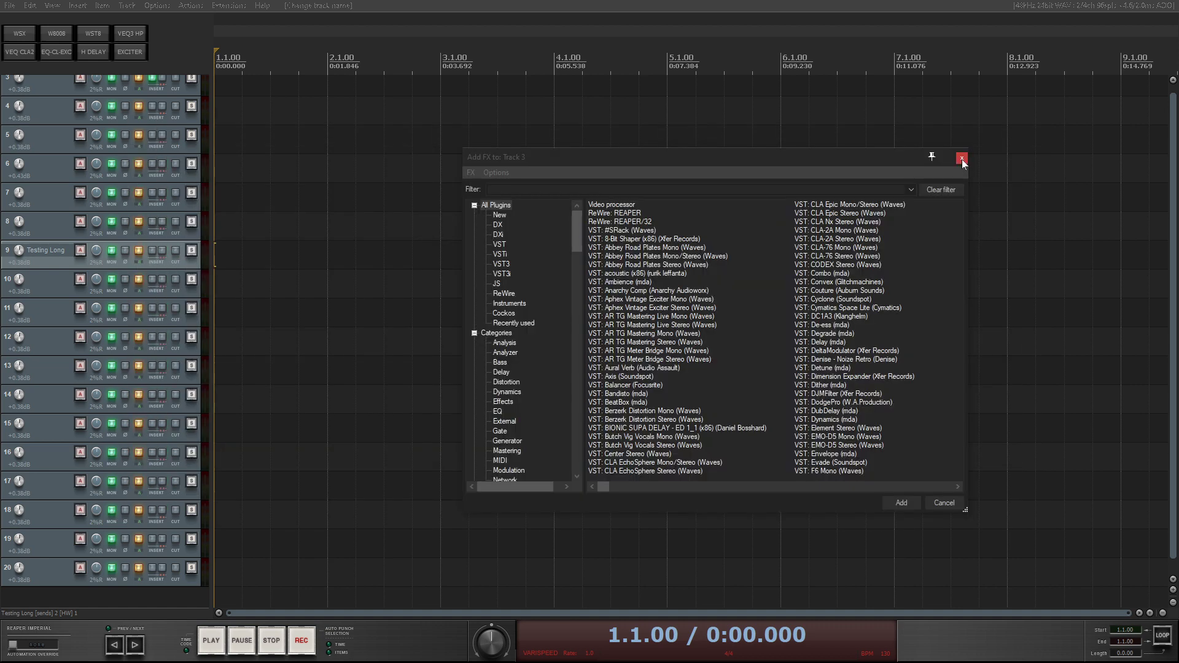